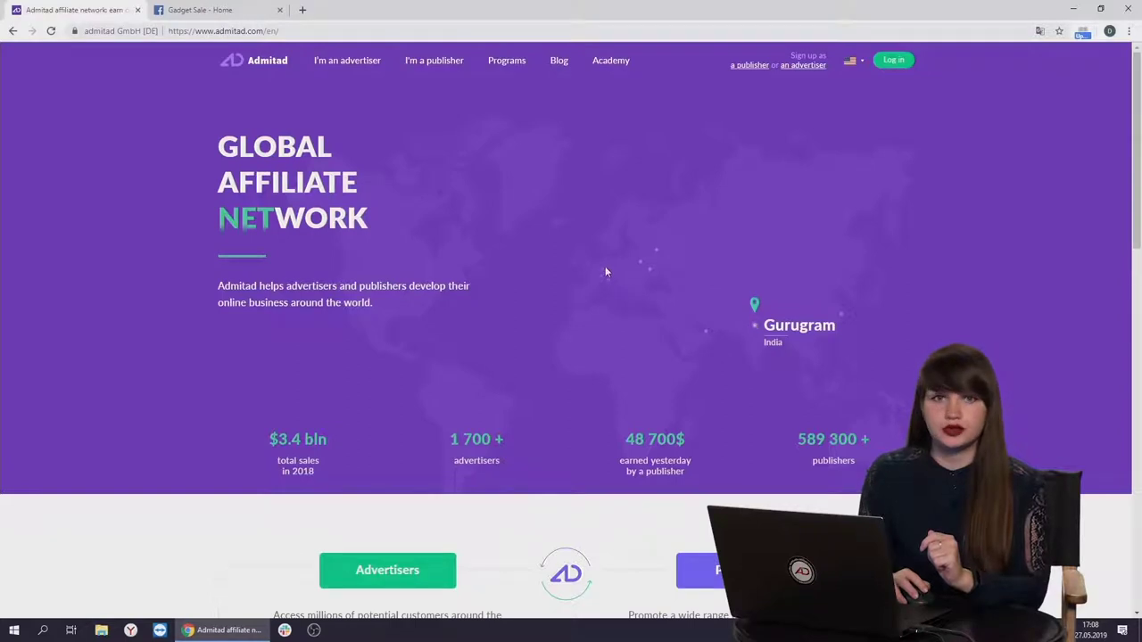
Scroll through Admitad's All programs catalogue, then switch to the Gadget Sale - Home Facebook tab
{"action": "left_click", "coordinate": [495, 61]}
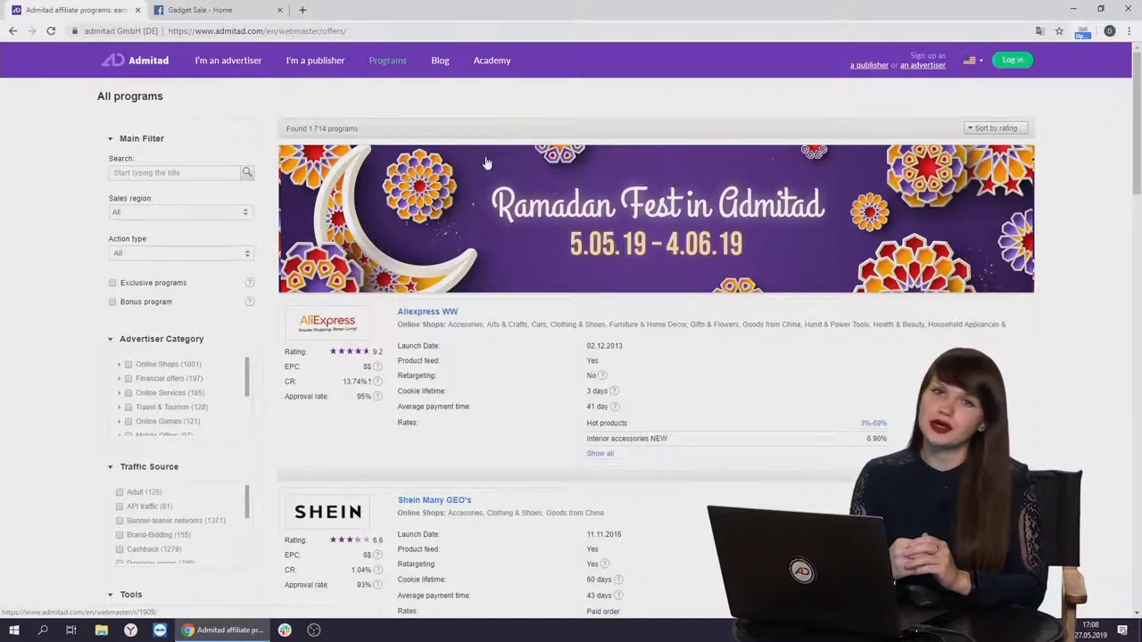
{"action": "scroll", "coordinate": [491, 231], "scroll_direction": "down", "scroll_amount": 1}
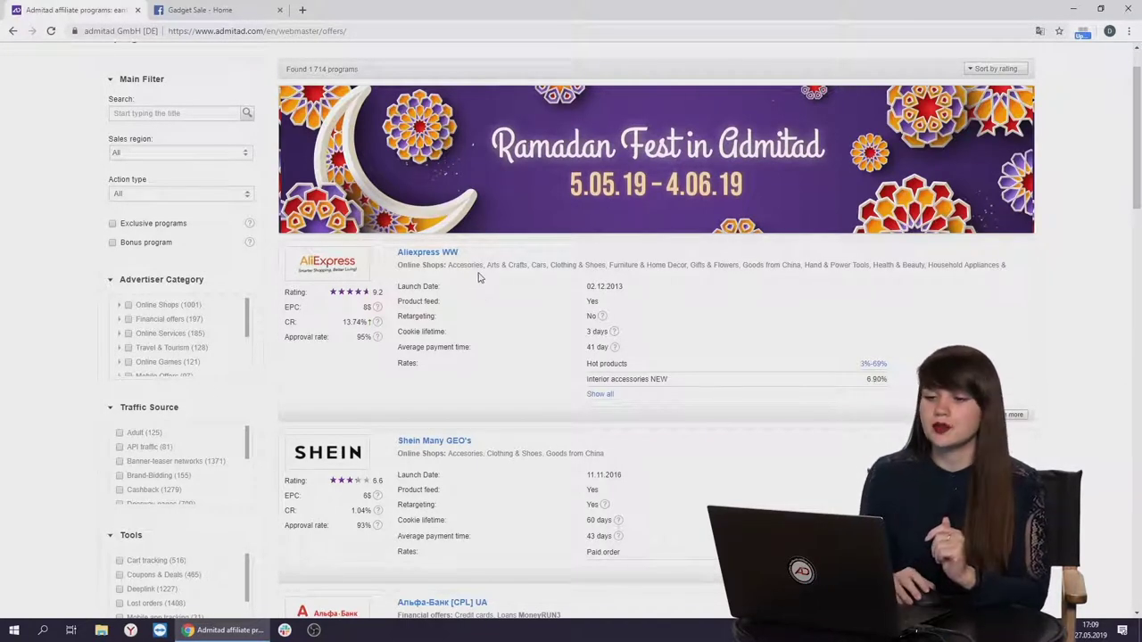
{"action": "scroll", "coordinate": [535, 281], "scroll_direction": "down", "scroll_amount": 3}
{"action": "scroll", "coordinate": [590, 263], "scroll_direction": "up", "scroll_amount": 3}
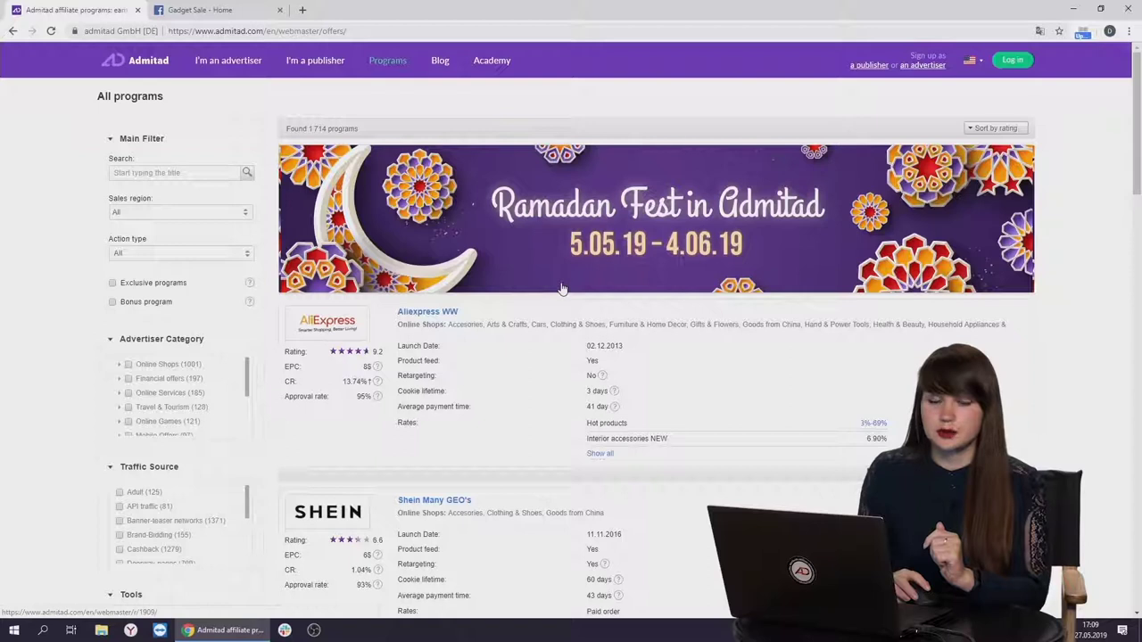
{"action": "left_click", "coordinate": [225, 9]}
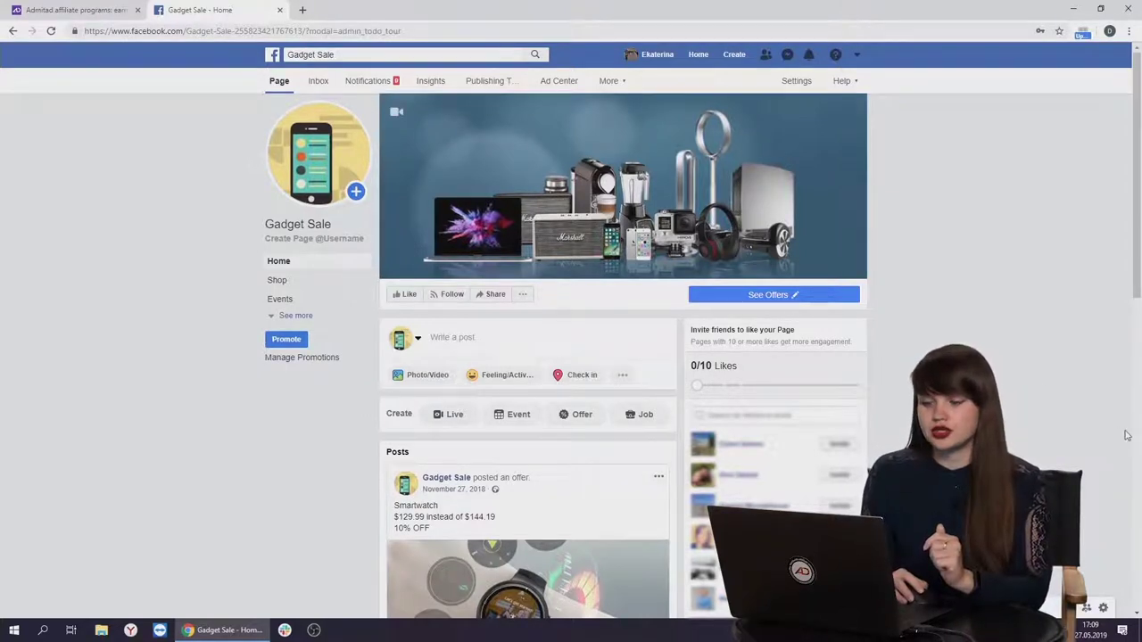
{"action": "scroll", "coordinate": [1125, 435], "scroll_direction": "down", "scroll_amount": 1}
{"action": "scroll", "coordinate": [1116, 430], "scroll_direction": "up", "scroll_amount": 1}
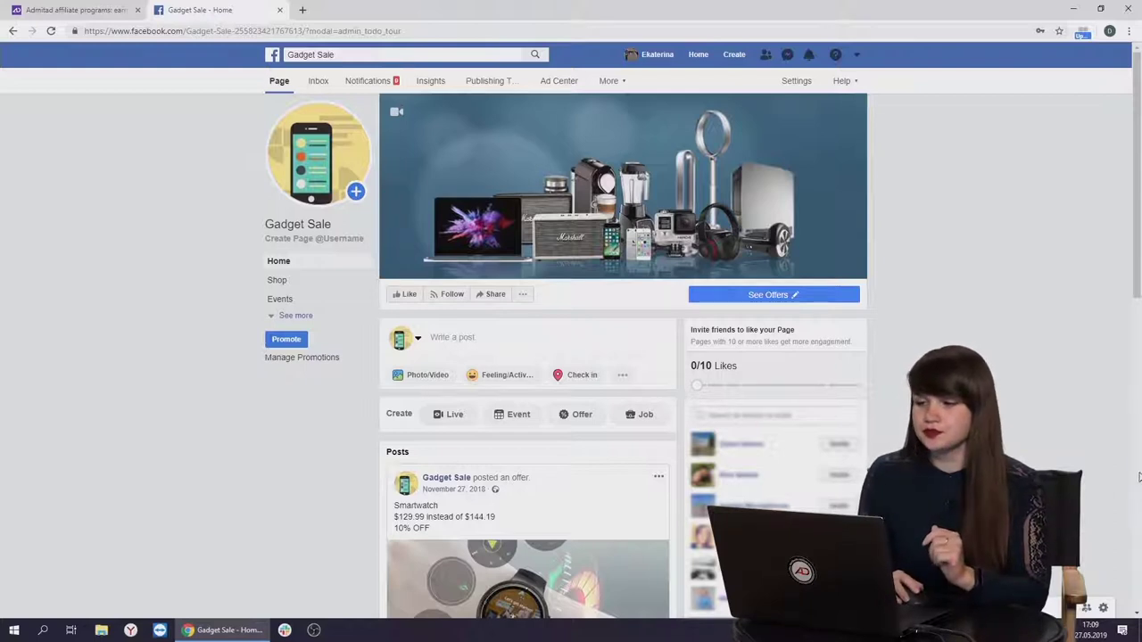
{"action": "scroll", "coordinate": [1112, 410], "scroll_direction": "down", "scroll_amount": 1}
{"action": "scroll", "coordinate": [1086, 516], "scroll_direction": "down", "scroll_amount": 2}
{"action": "scroll", "coordinate": [1086, 516], "scroll_direction": "up", "scroll_amount": 3}
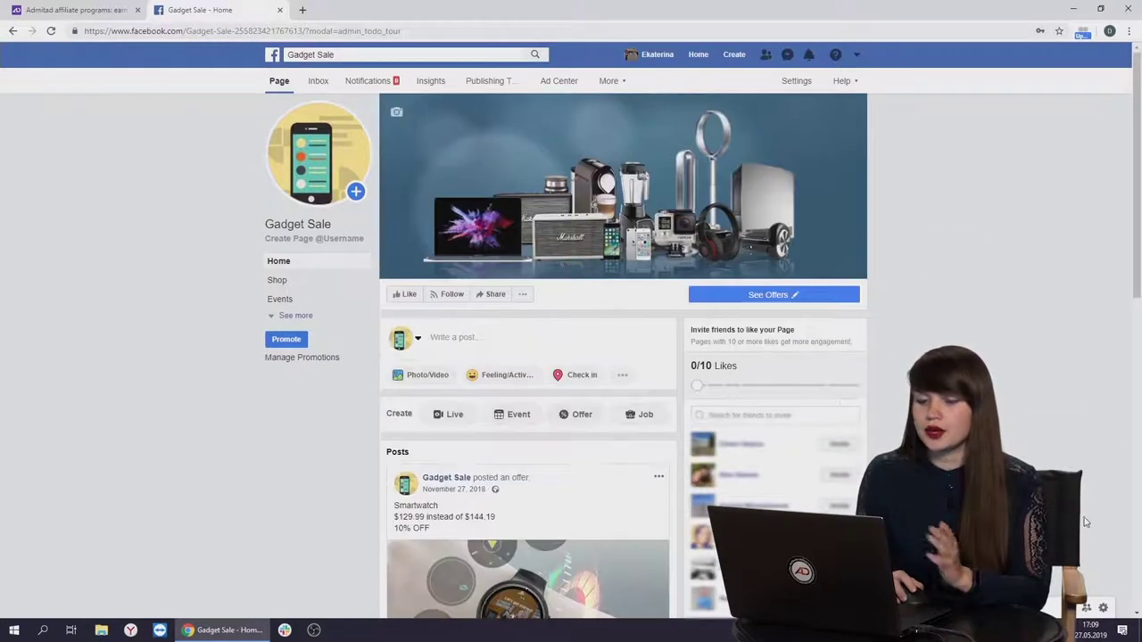
Return to the Admitad home page and log in with the saved login and account password
{"action": "left_click", "coordinate": [34, 10]}
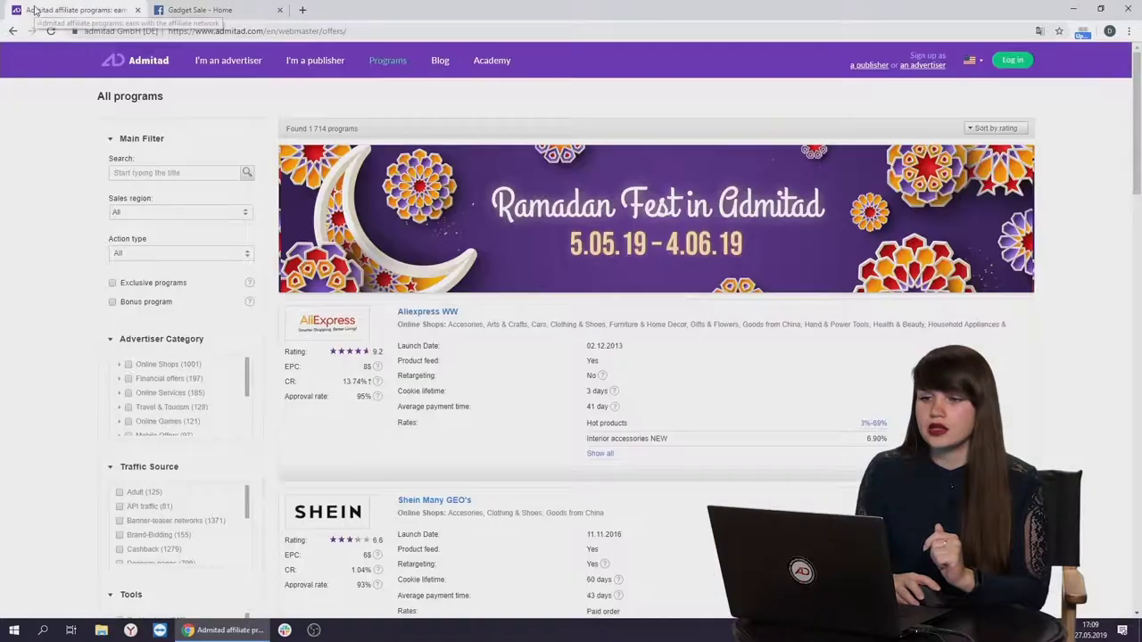
{"action": "left_click", "coordinate": [143, 67]}
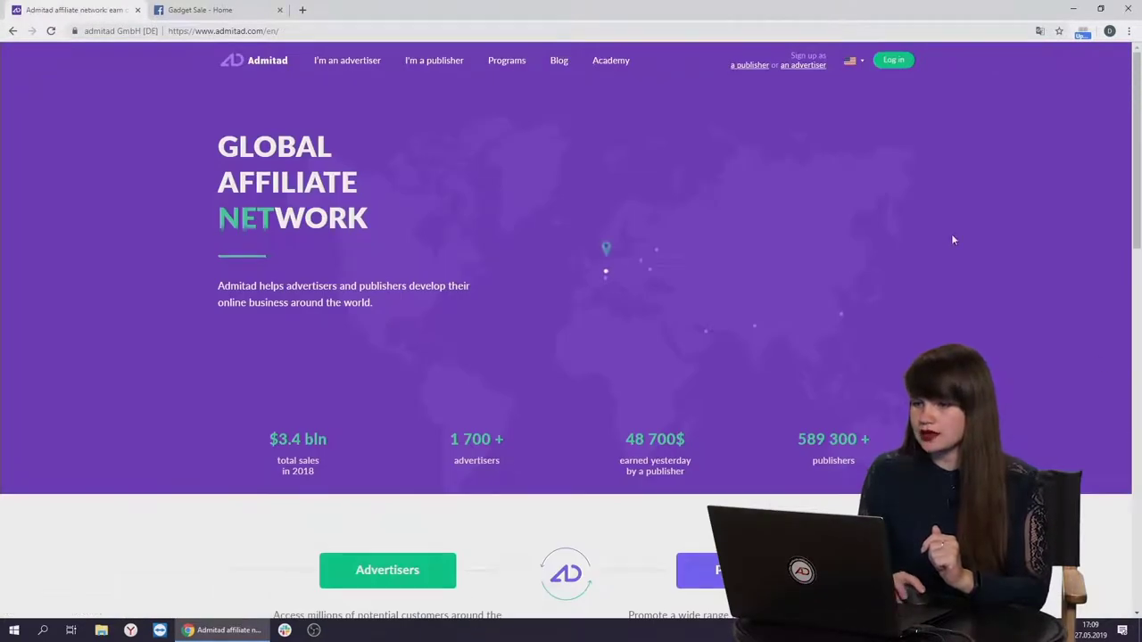
{"action": "left_click", "coordinate": [894, 61]}
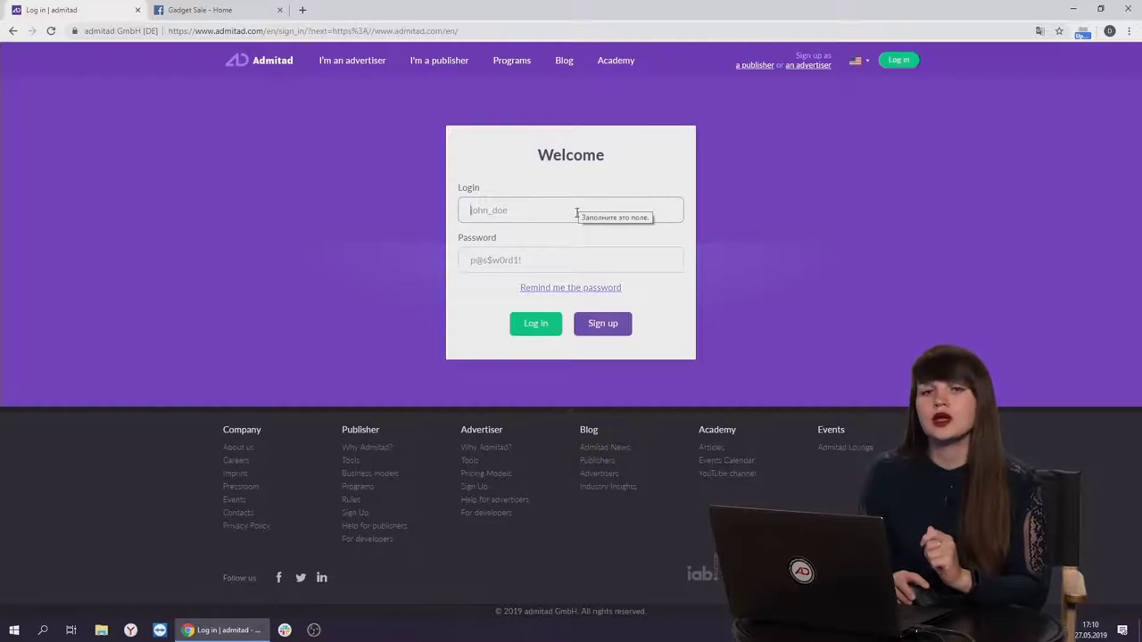
{"action": "left_click", "coordinate": [580, 211]}
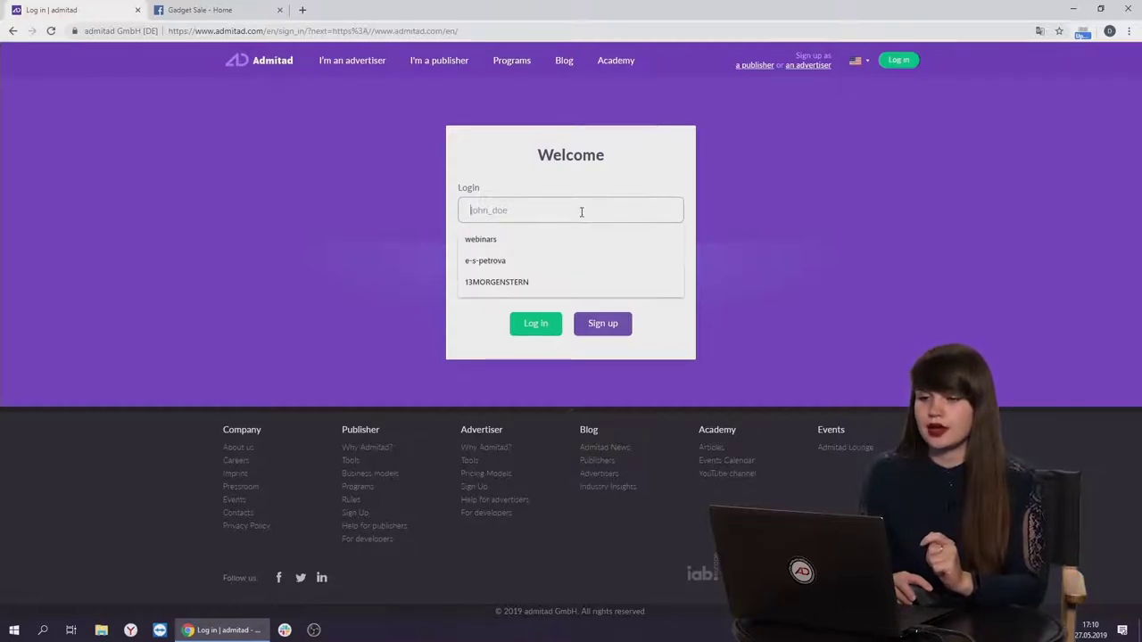
{"action": "left_click", "coordinate": [511, 238]}
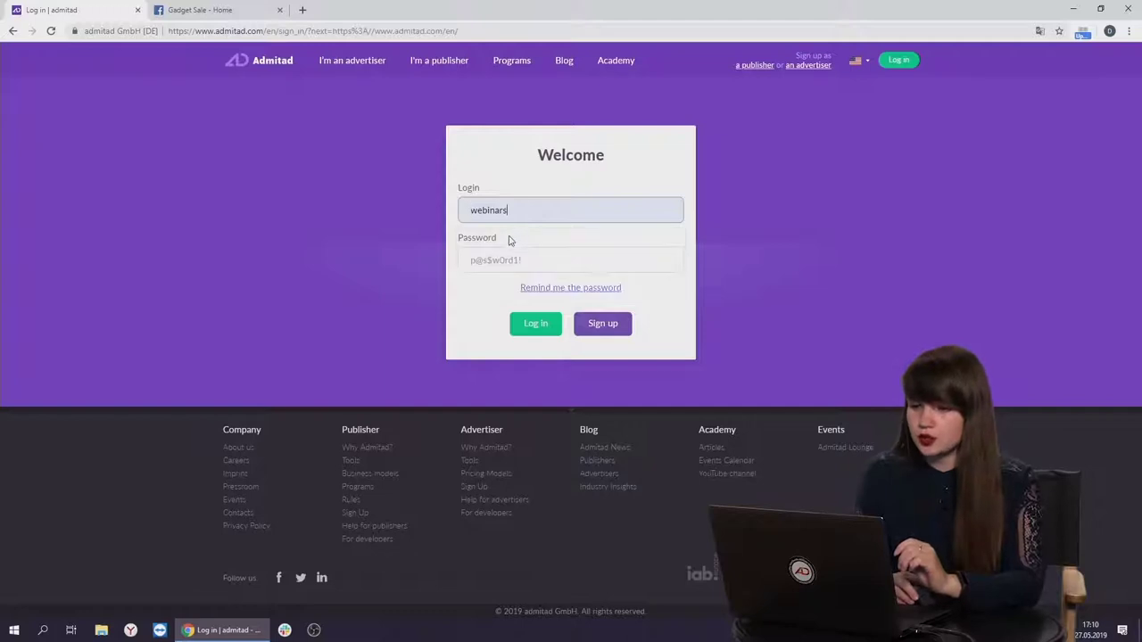
{"action": "left_click", "coordinate": [511, 259]}
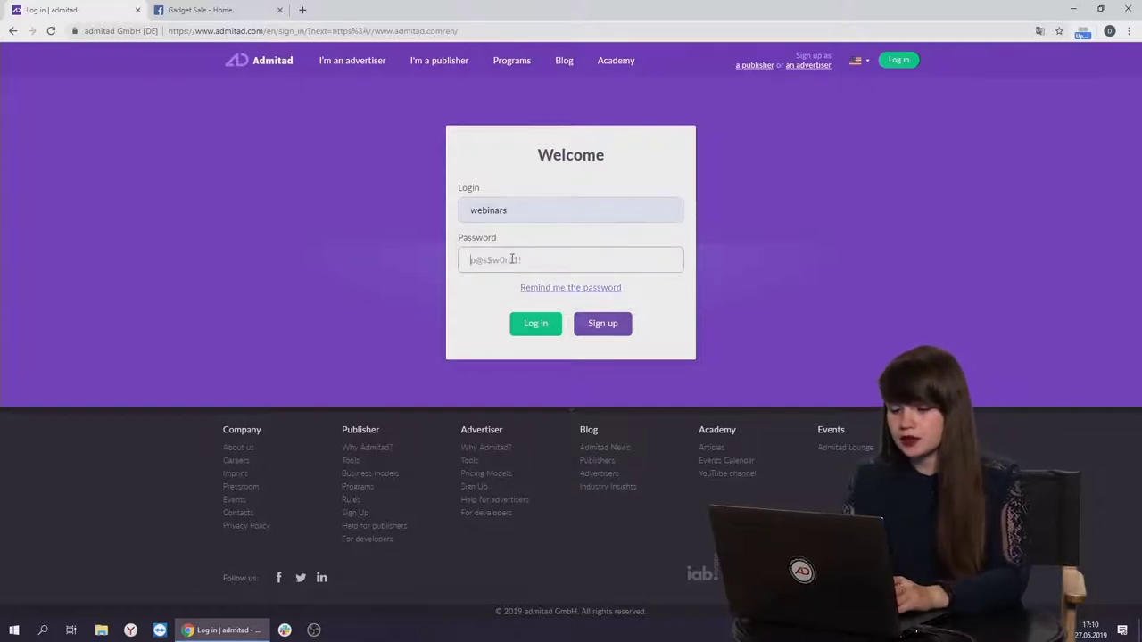
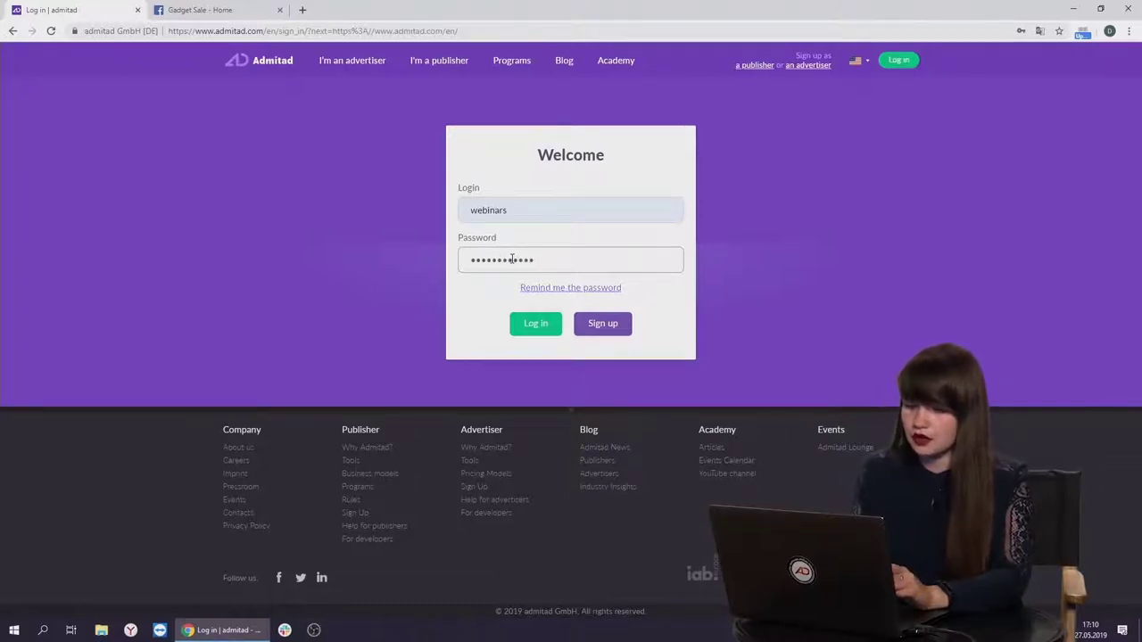
{"action": "left_click", "coordinate": [539, 324]}
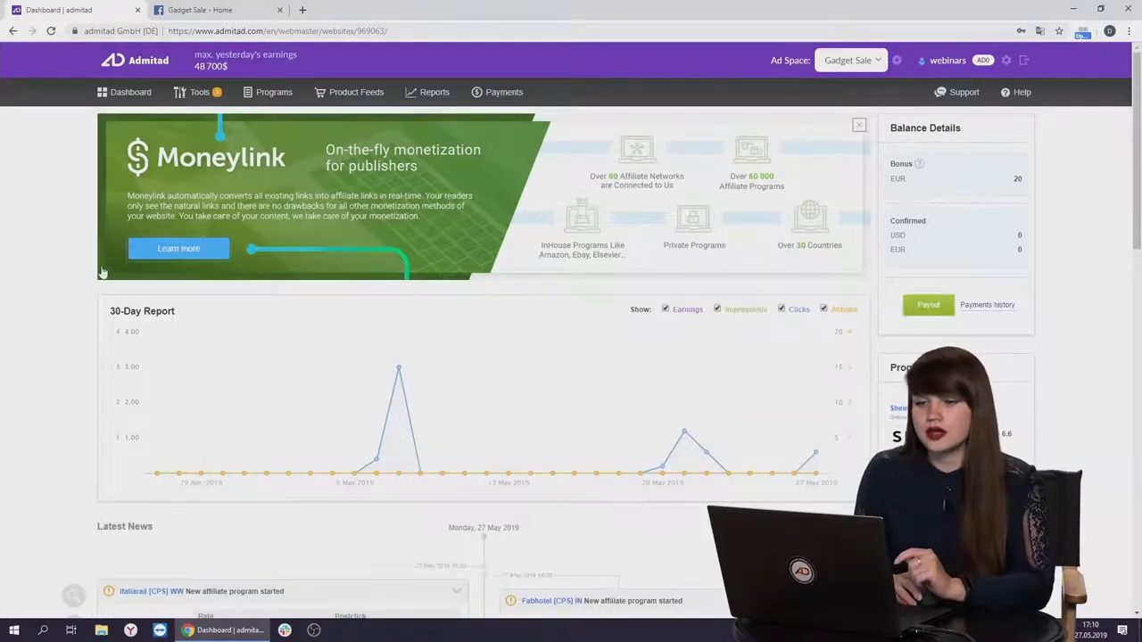
Show the All Programs list for the Gadget Sale ad space
{"action": "mouse_move", "coordinate": [268, 92]}
{"action": "left_click", "coordinate": [265, 145]}
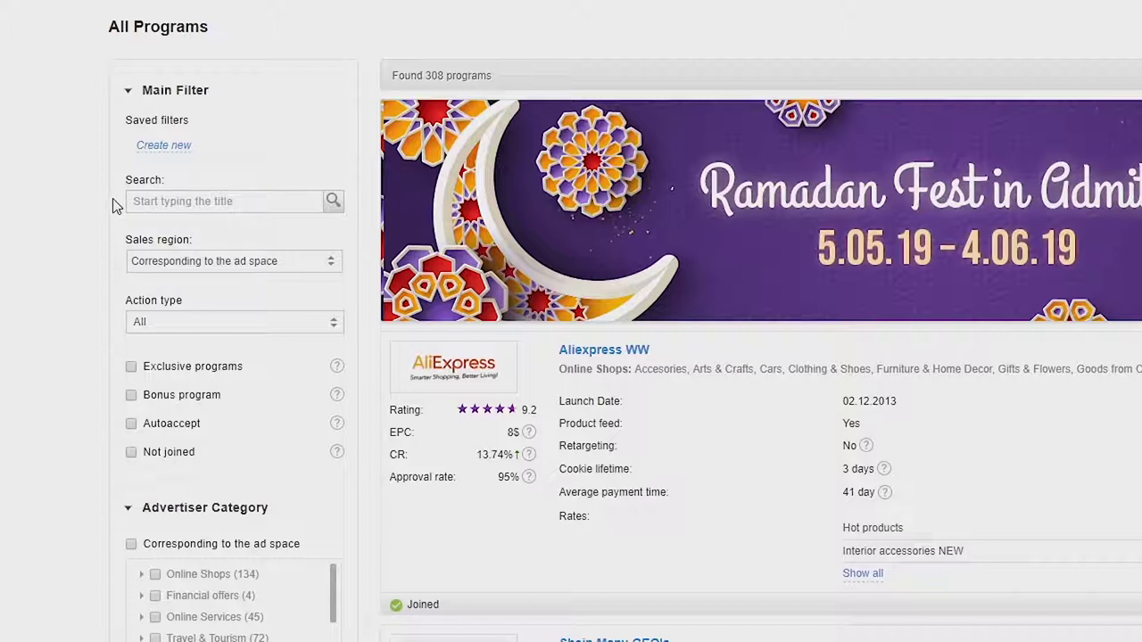
Filter programs to Sales region United States, Action type Sale, with Autoaccept ticked
{"action": "scroll", "coordinate": [107, 207], "scroll_direction": "down", "scroll_amount": 1}
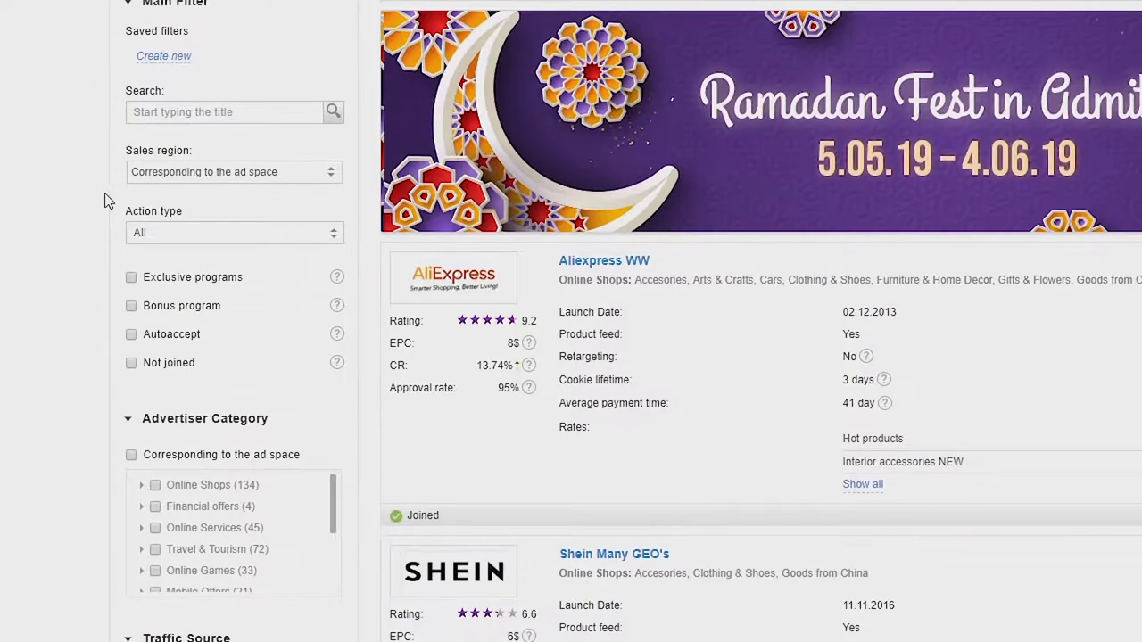
{"action": "left_click", "coordinate": [189, 173]}
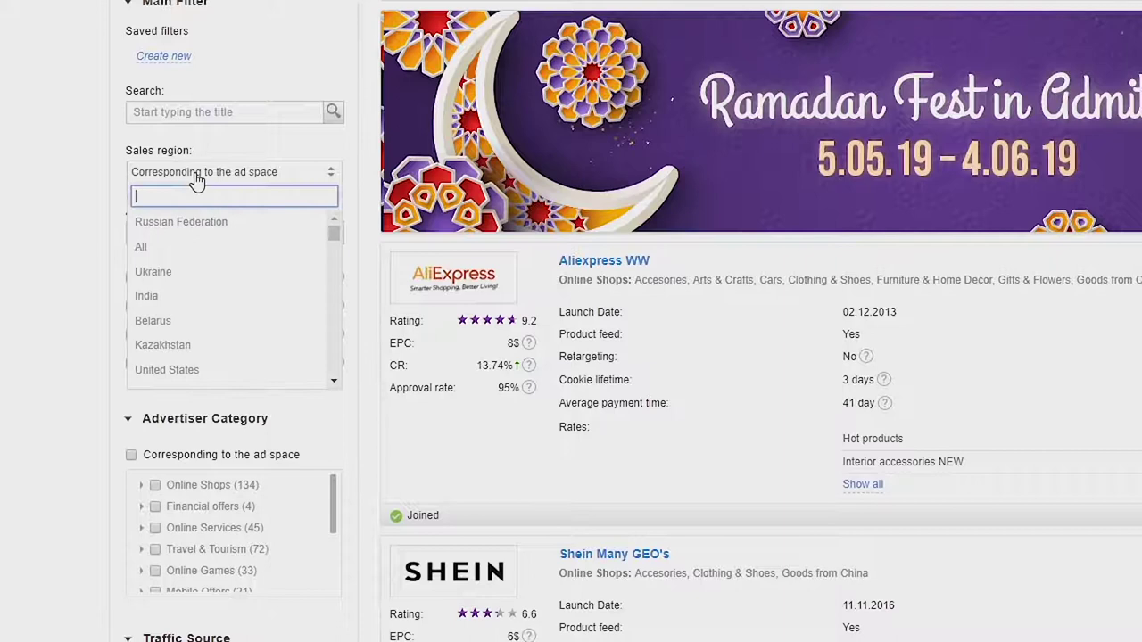
{"action": "left_click", "coordinate": [179, 375]}
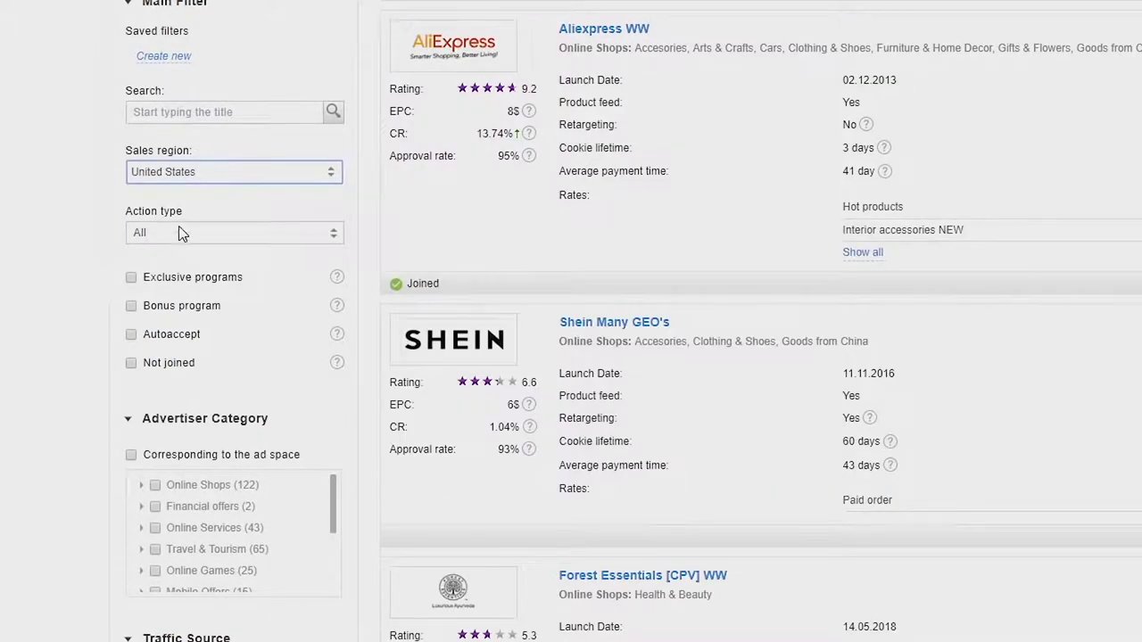
{"action": "left_click", "coordinate": [176, 232]}
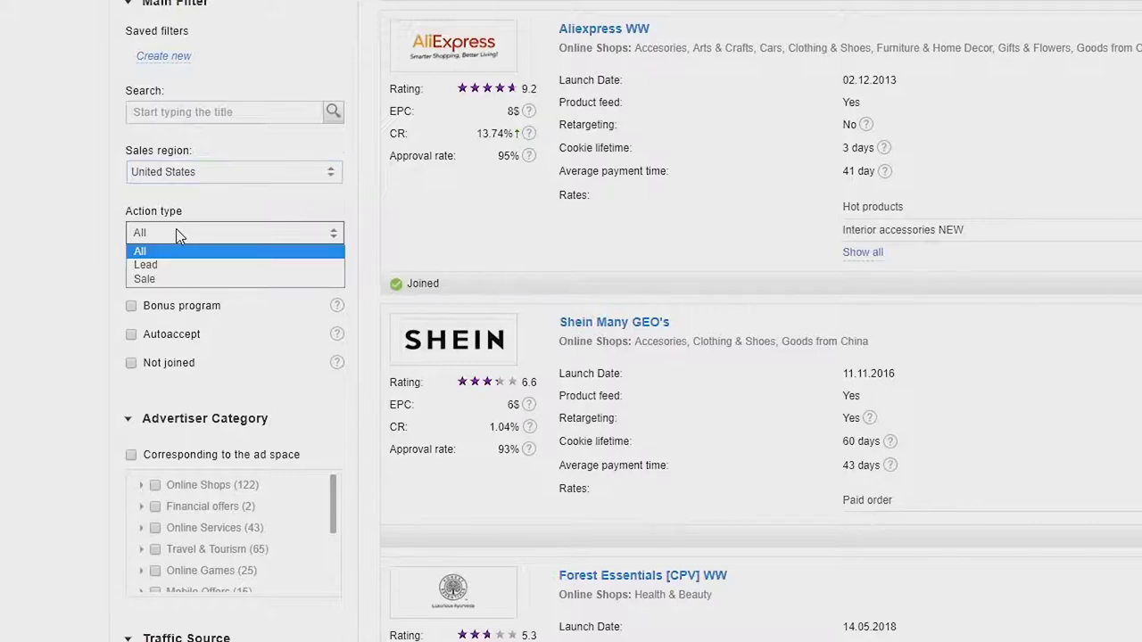
{"action": "left_click", "coordinate": [167, 280]}
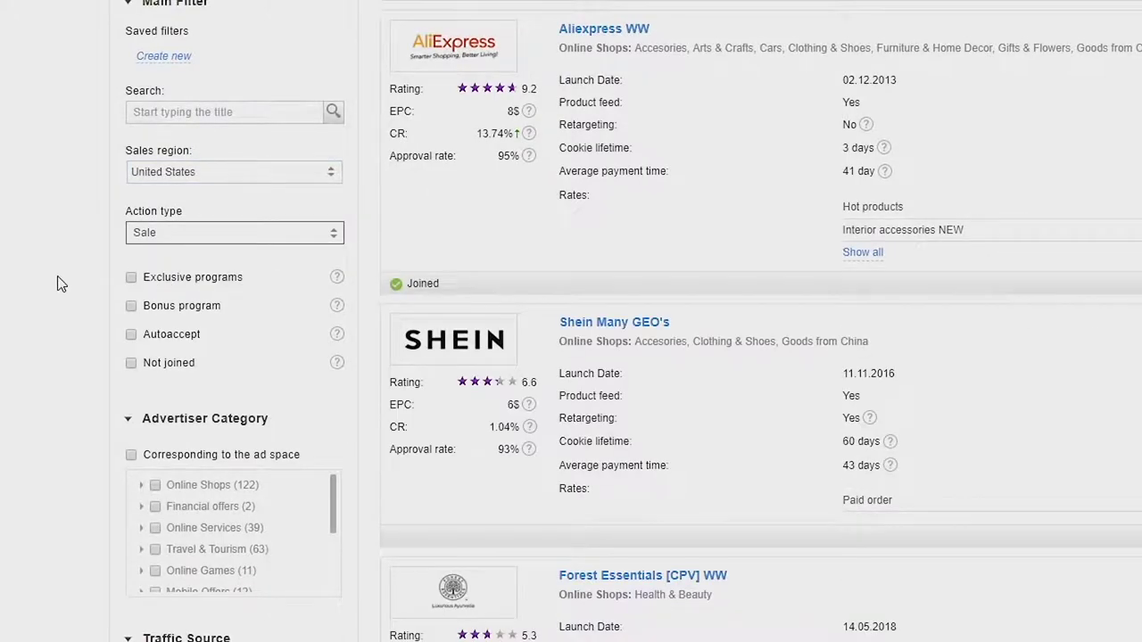
{"action": "scroll", "coordinate": [58, 276], "scroll_direction": "down", "scroll_amount": 1}
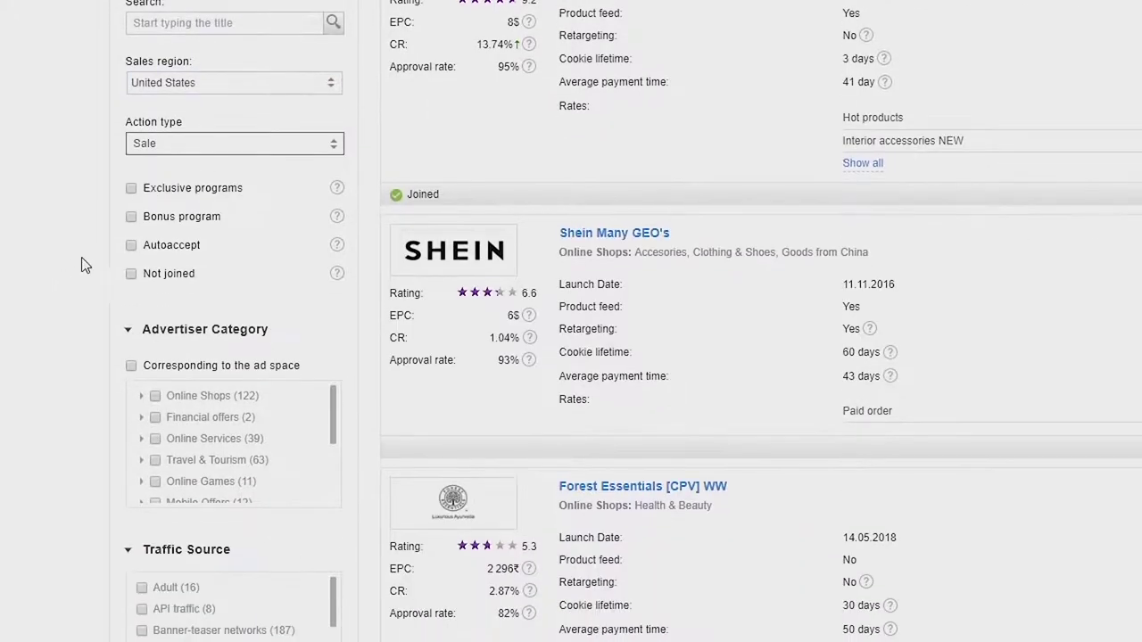
{"action": "left_click", "coordinate": [132, 248]}
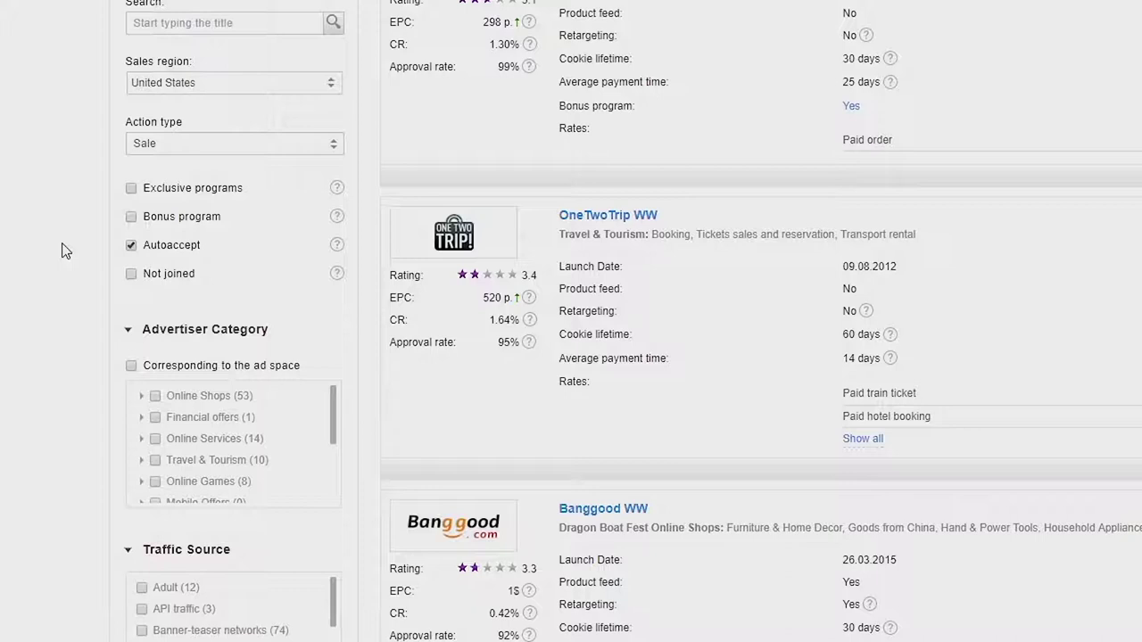
Add the Online Shops > Household Appliances & Electronics category and Social Media traffic filters
{"action": "scroll", "coordinate": [42, 266], "scroll_direction": "down", "scroll_amount": 1}
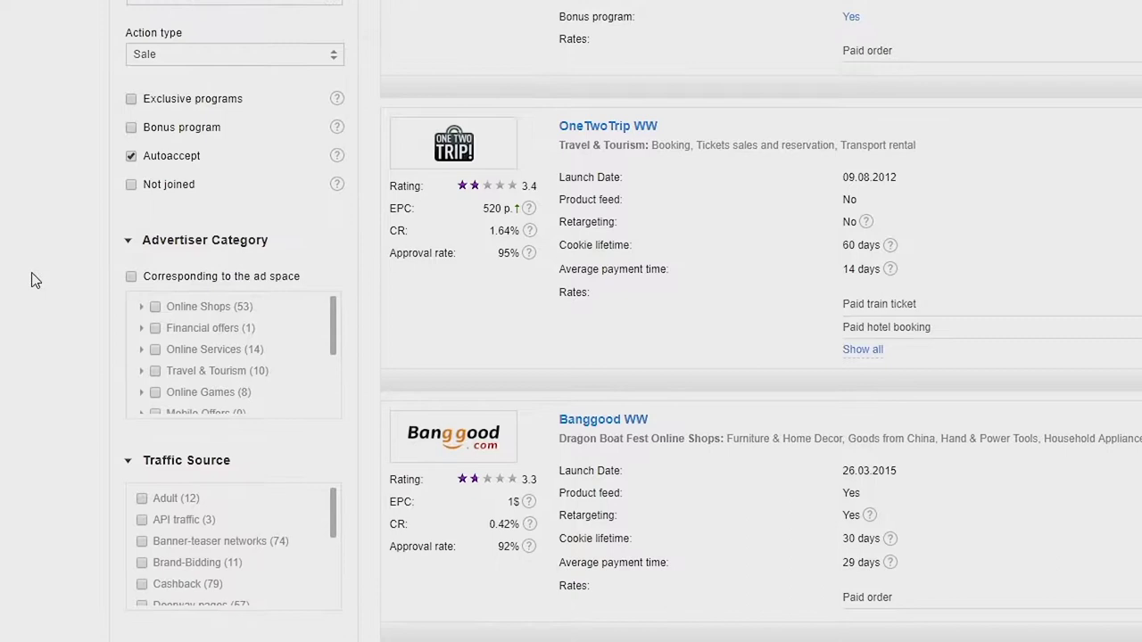
{"action": "left_click", "coordinate": [141, 307]}
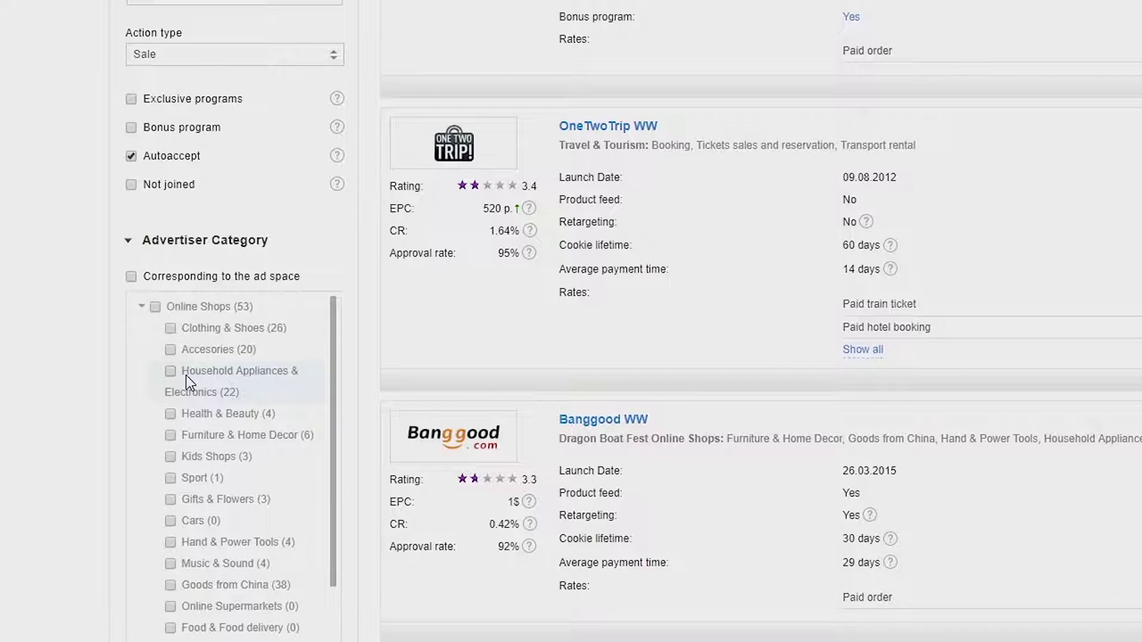
{"action": "left_click", "coordinate": [185, 374]}
{"action": "scroll", "coordinate": [303, 339], "scroll_direction": "down", "scroll_amount": 2}
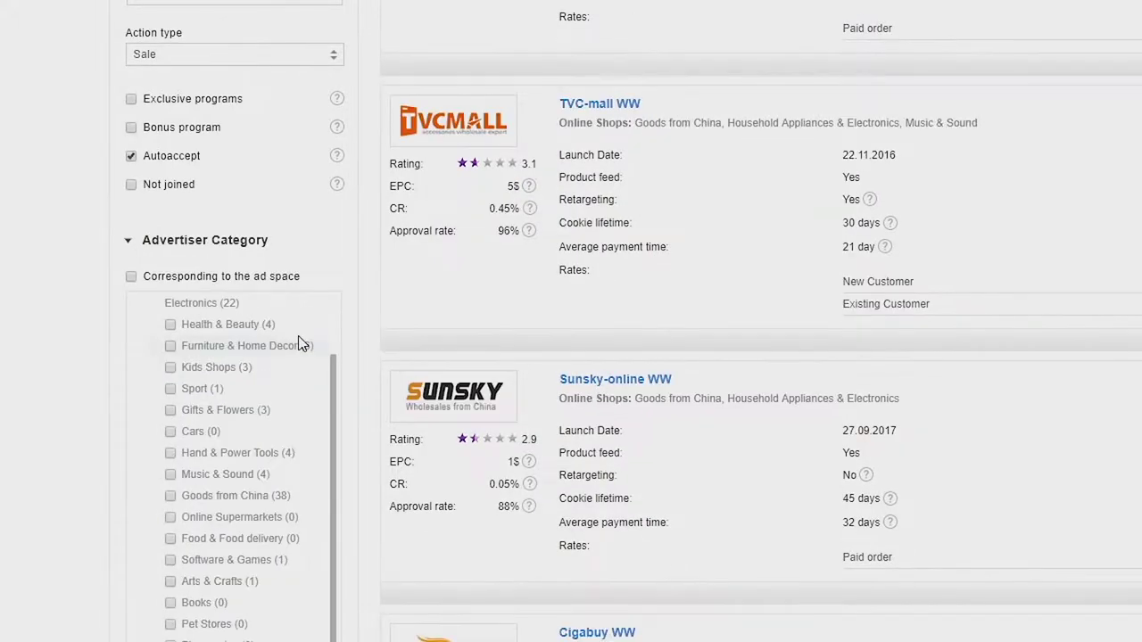
{"action": "scroll", "coordinate": [303, 339], "scroll_direction": "down", "scroll_amount": 2}
{"action": "scroll", "coordinate": [405, 328], "scroll_direction": "down", "scroll_amount": 4}
{"action": "scroll", "coordinate": [369, 362], "scroll_direction": "down", "scroll_amount": 2}
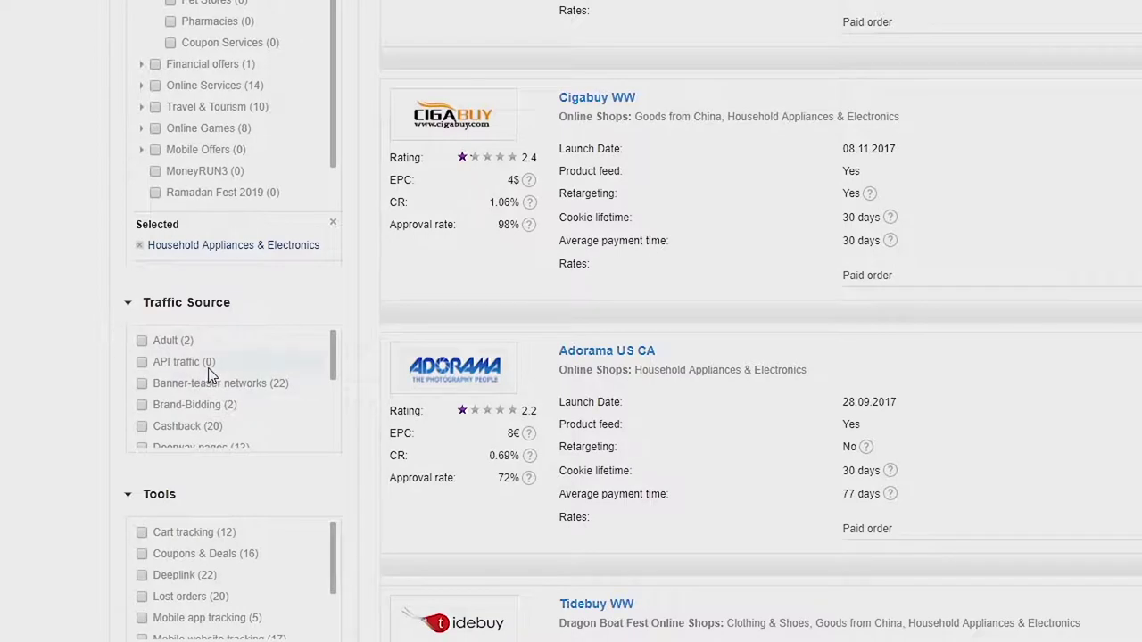
{"action": "scroll", "coordinate": [210, 375], "scroll_direction": "down", "scroll_amount": 2}
{"action": "scroll", "coordinate": [210, 375], "scroll_direction": "down", "scroll_amount": 2}
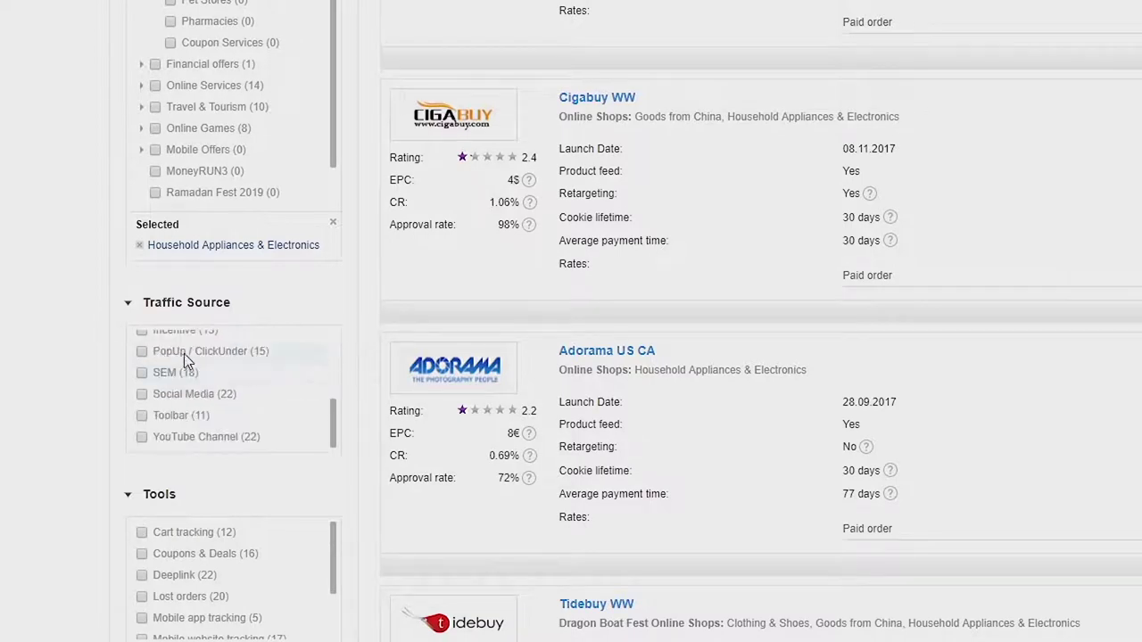
{"action": "left_click", "coordinate": [160, 399]}
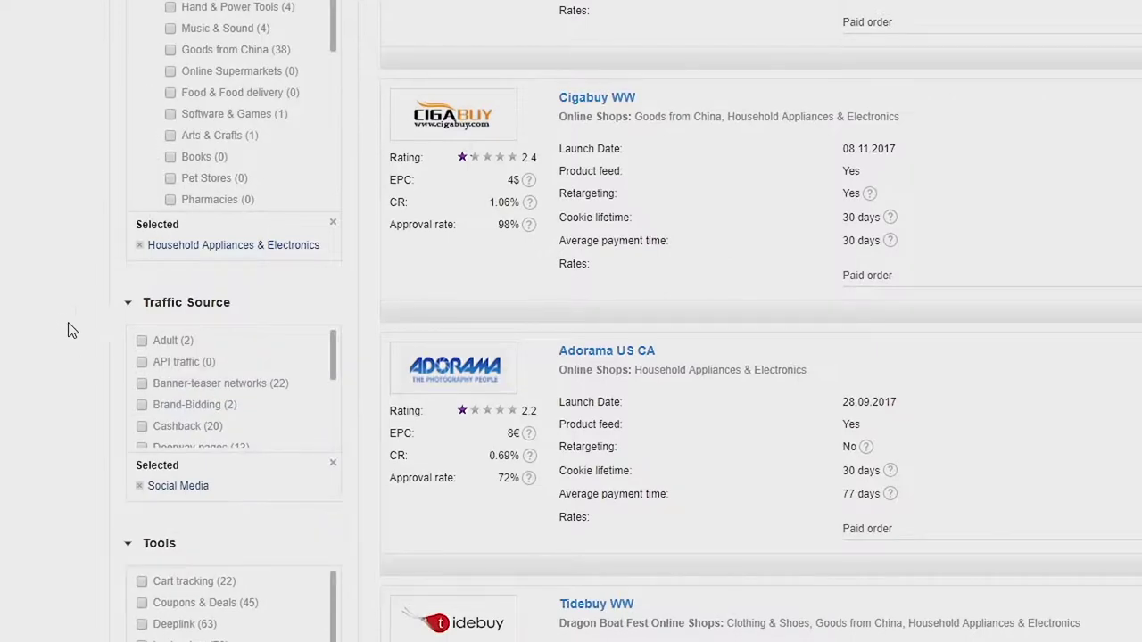
Go to page 2 of the filtered programs and scroll down to the GearBest WW listing
{"action": "scroll", "coordinate": [80, 332], "scroll_direction": "up", "scroll_amount": 3}
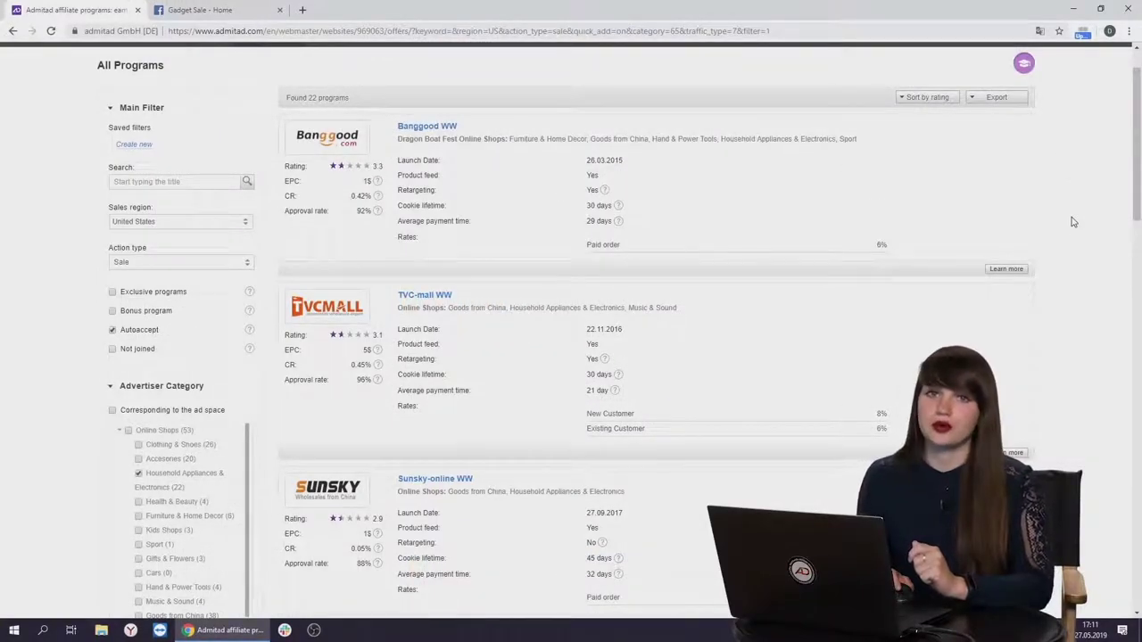
{"action": "scroll", "coordinate": [1073, 221], "scroll_direction": "down", "scroll_amount": 2}
{"action": "scroll", "coordinate": [1074, 221], "scroll_direction": "down", "scroll_amount": 2}
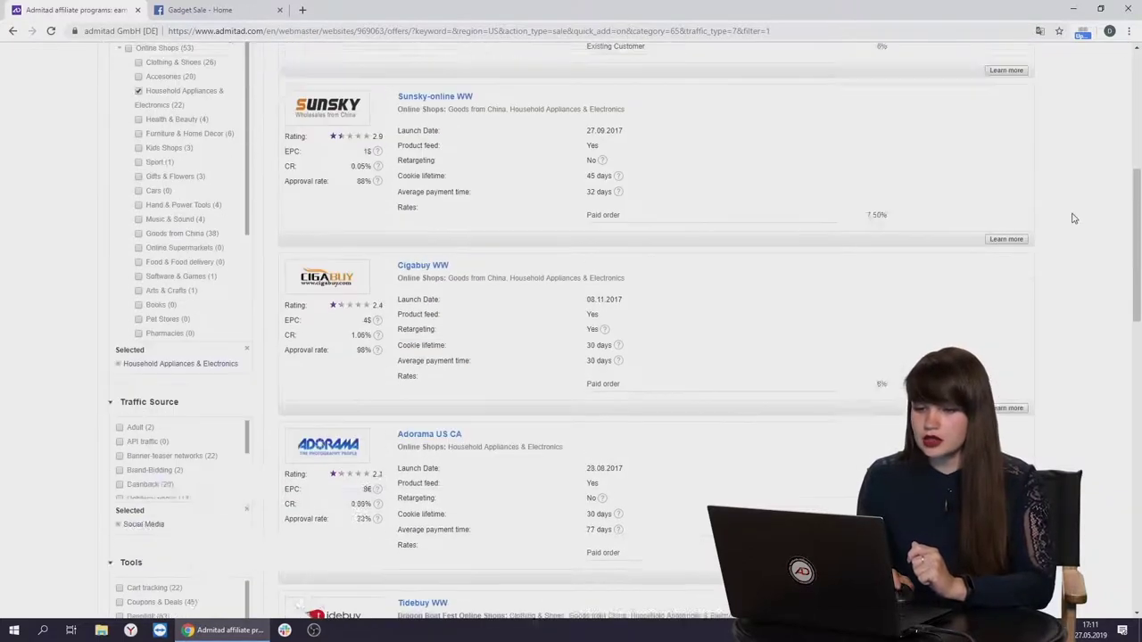
{"action": "scroll", "coordinate": [1071, 216], "scroll_direction": "down", "scroll_amount": 2}
{"action": "scroll", "coordinate": [1070, 216], "scroll_direction": "down", "scroll_amount": 3}
{"action": "scroll", "coordinate": [747, 316], "scroll_direction": "down", "scroll_amount": 2}
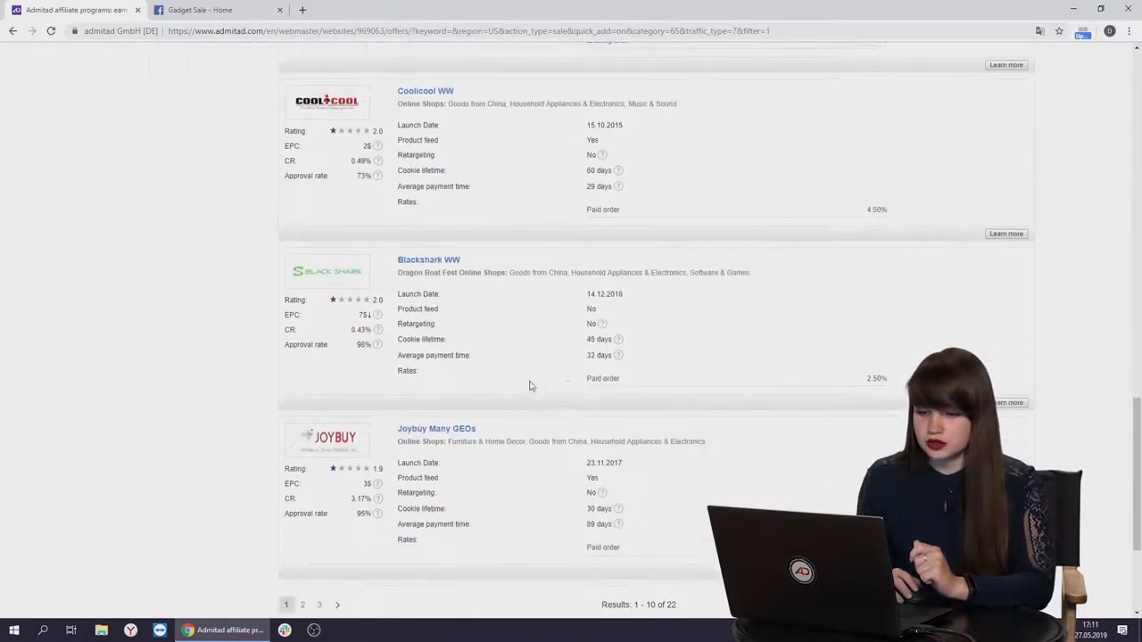
{"action": "scroll", "coordinate": [522, 392], "scroll_direction": "down", "scroll_amount": 2}
{"action": "left_click", "coordinate": [302, 390]}
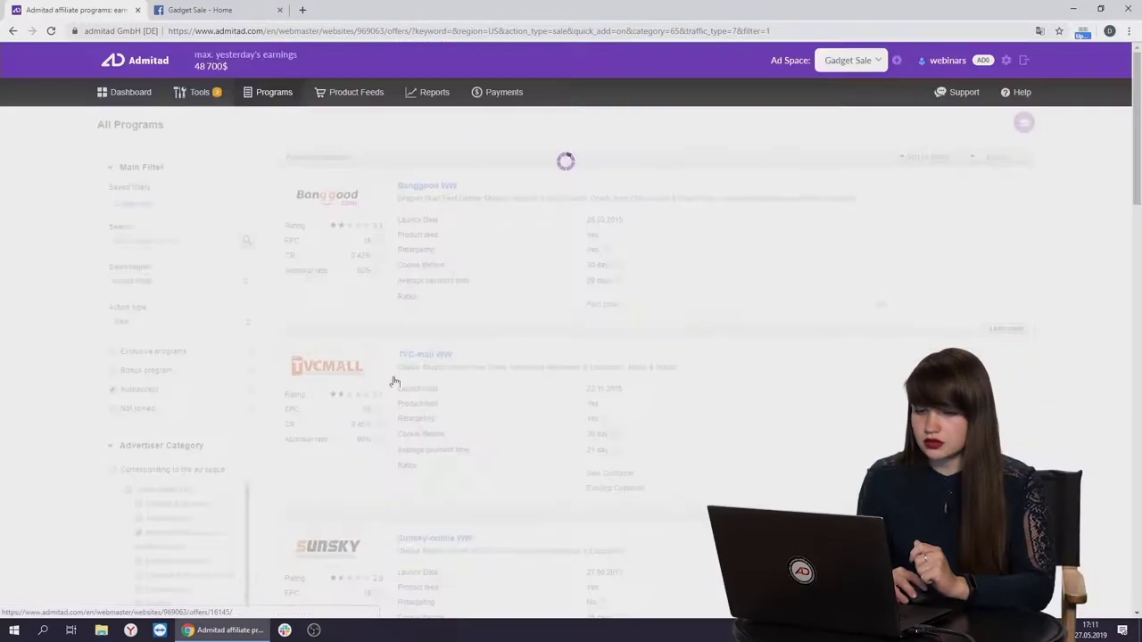
{"action": "scroll", "coordinate": [1071, 222], "scroll_direction": "down", "scroll_amount": 3}
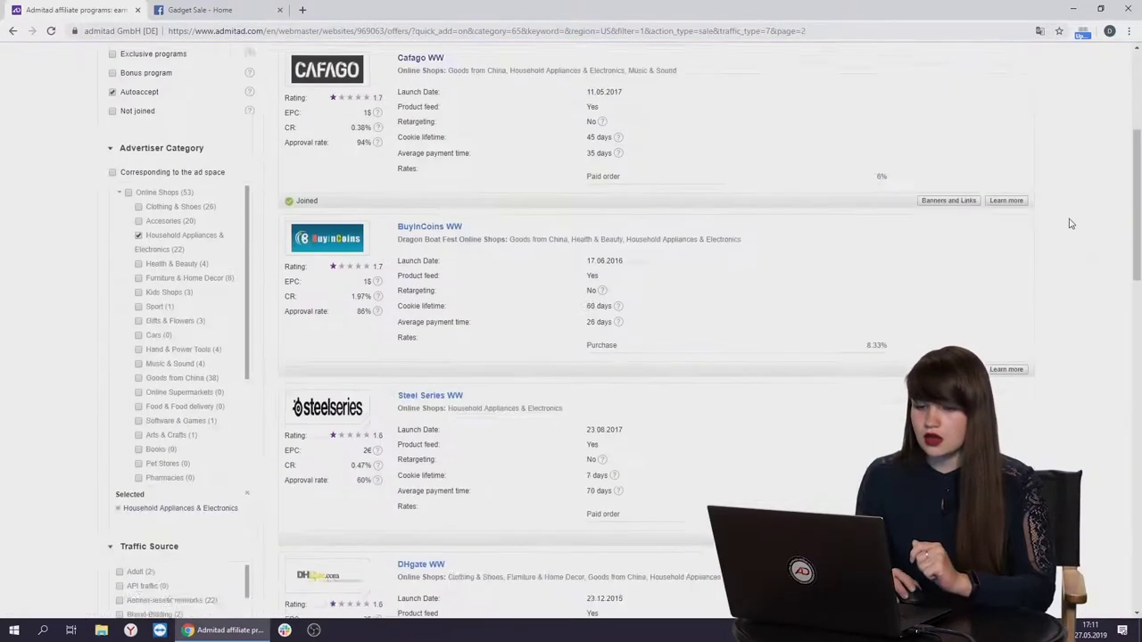
{"action": "scroll", "coordinate": [1070, 222], "scroll_direction": "down", "scroll_amount": 5}
{"action": "scroll", "coordinate": [489, 406], "scroll_direction": "down", "scroll_amount": 3}
{"action": "scroll", "coordinate": [489, 407], "scroll_direction": "down", "scroll_amount": 3}
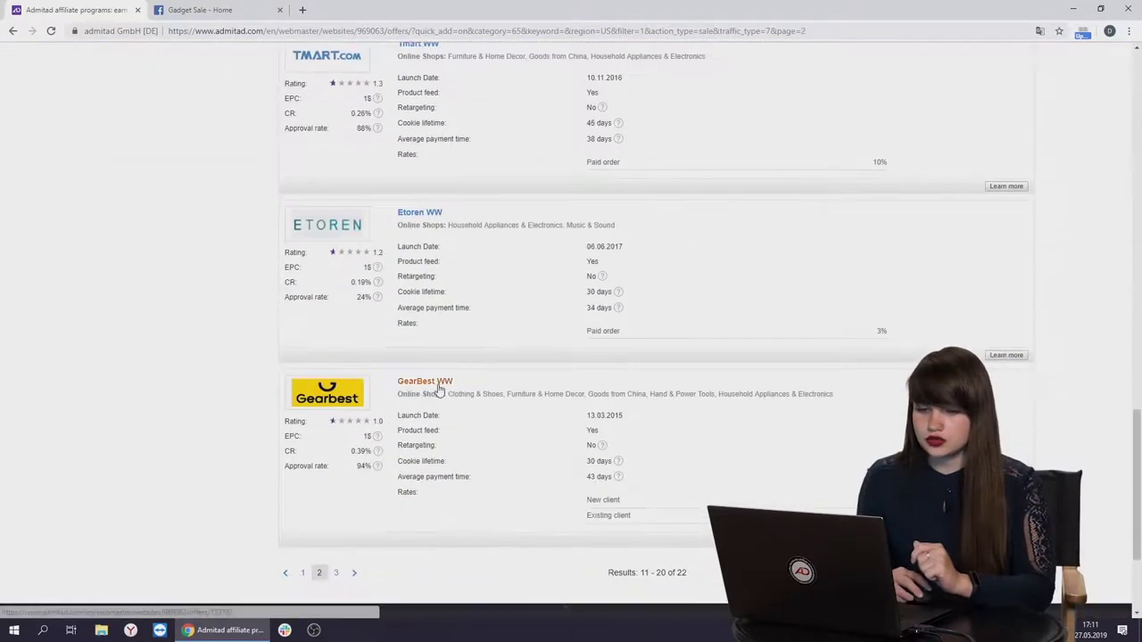
Open GearBest WW and view its New client and Existing client commission rate popups
{"action": "left_click", "coordinate": [438, 384]}
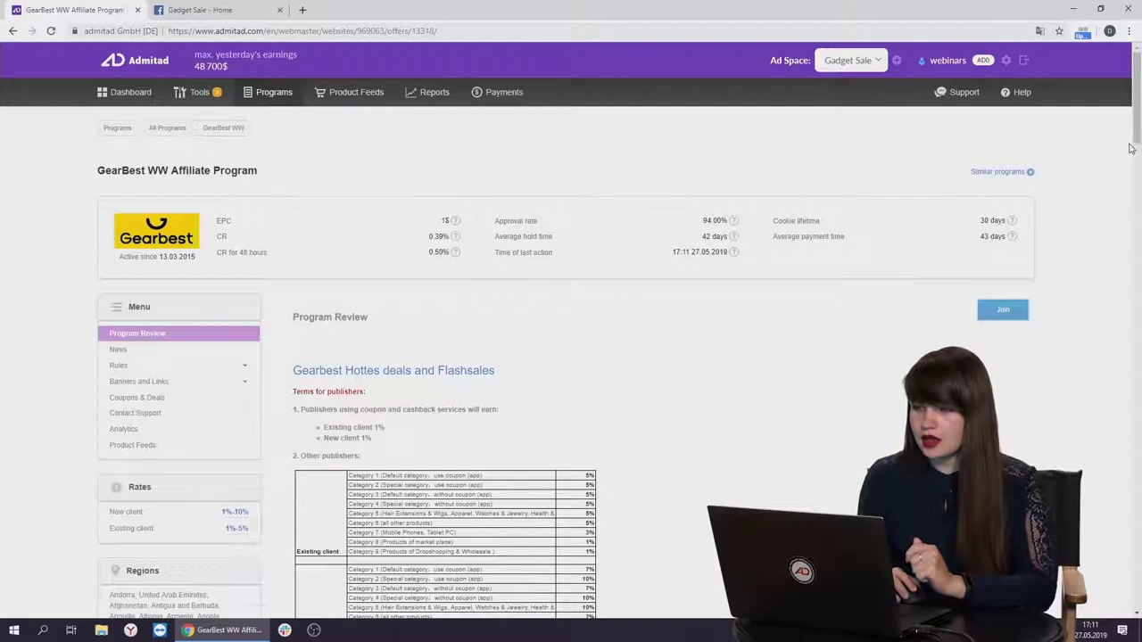
{"action": "scroll", "coordinate": [1110, 186], "scroll_direction": "down", "scroll_amount": 2}
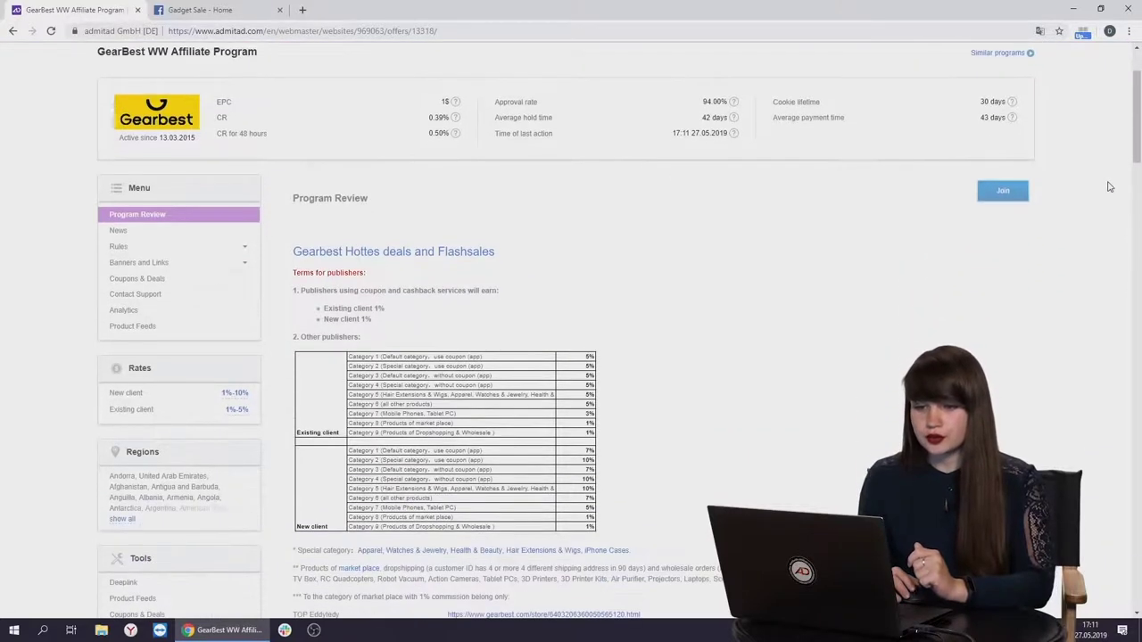
{"action": "scroll", "coordinate": [1110, 186], "scroll_direction": "down", "scroll_amount": 1}
{"action": "scroll", "coordinate": [1088, 194], "scroll_direction": "down", "scroll_amount": 1}
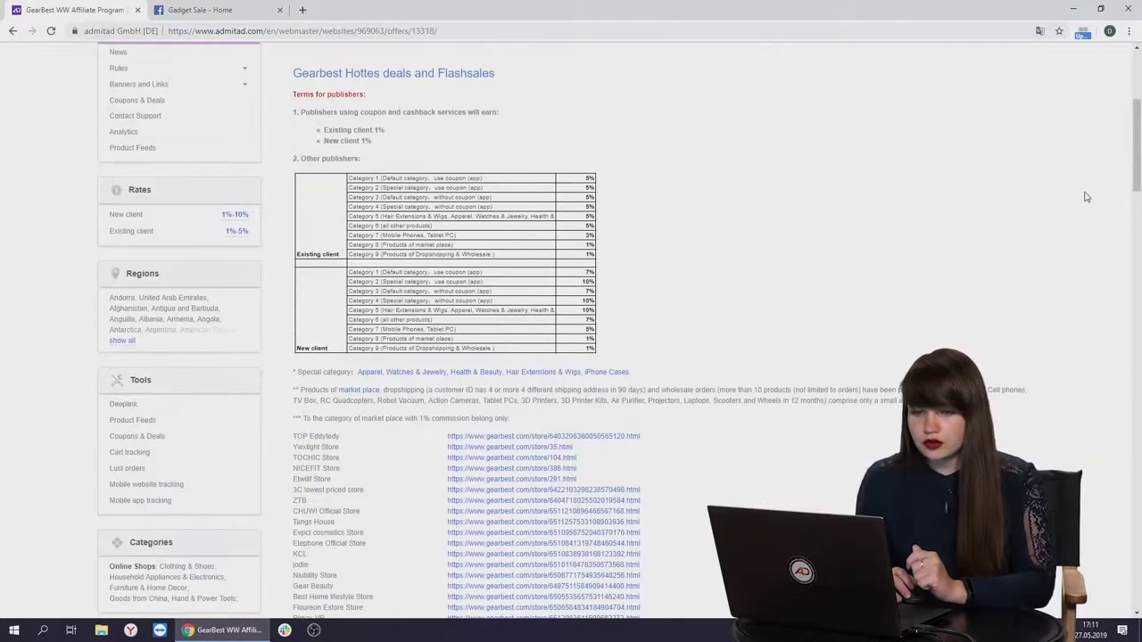
{"action": "left_click", "coordinate": [233, 214]}
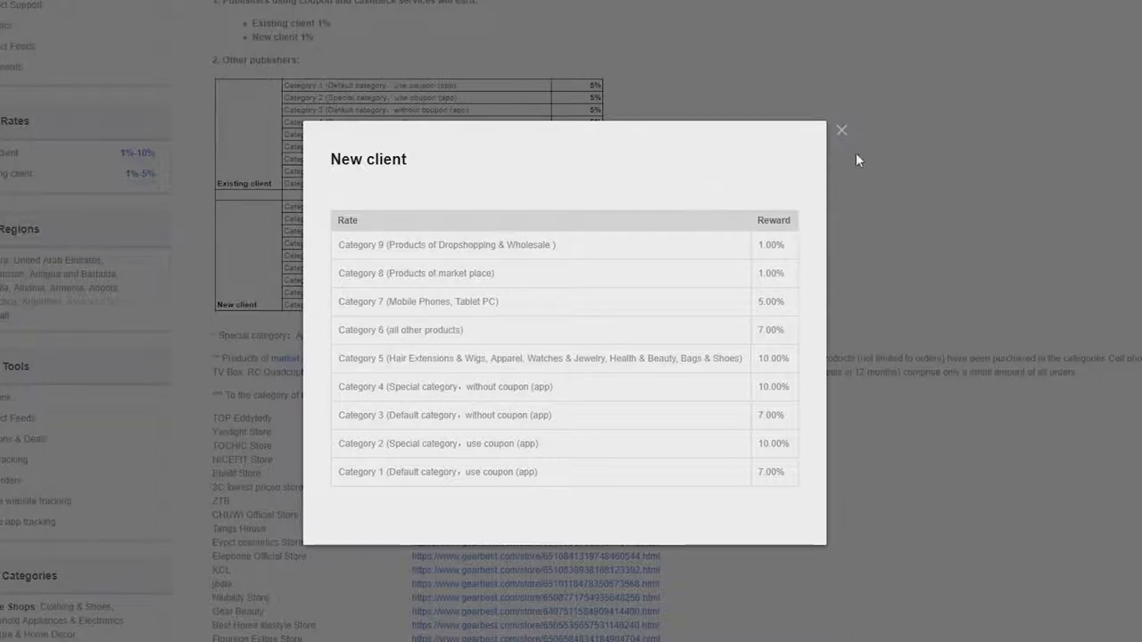
{"action": "left_click", "coordinate": [839, 132]}
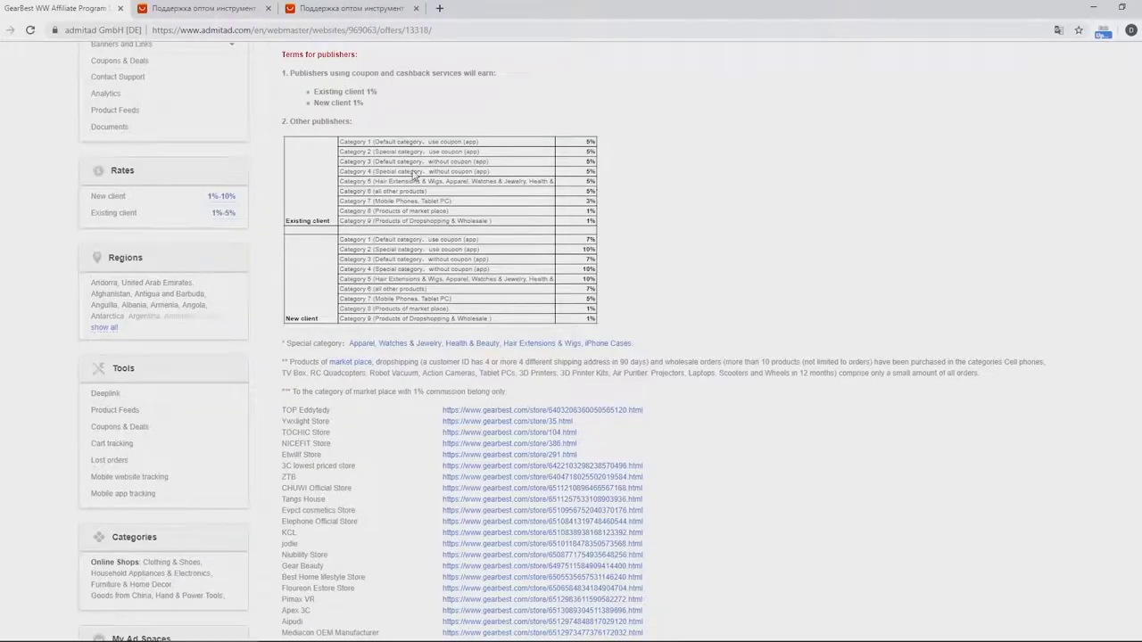
{"action": "left_click", "coordinate": [221, 219]}
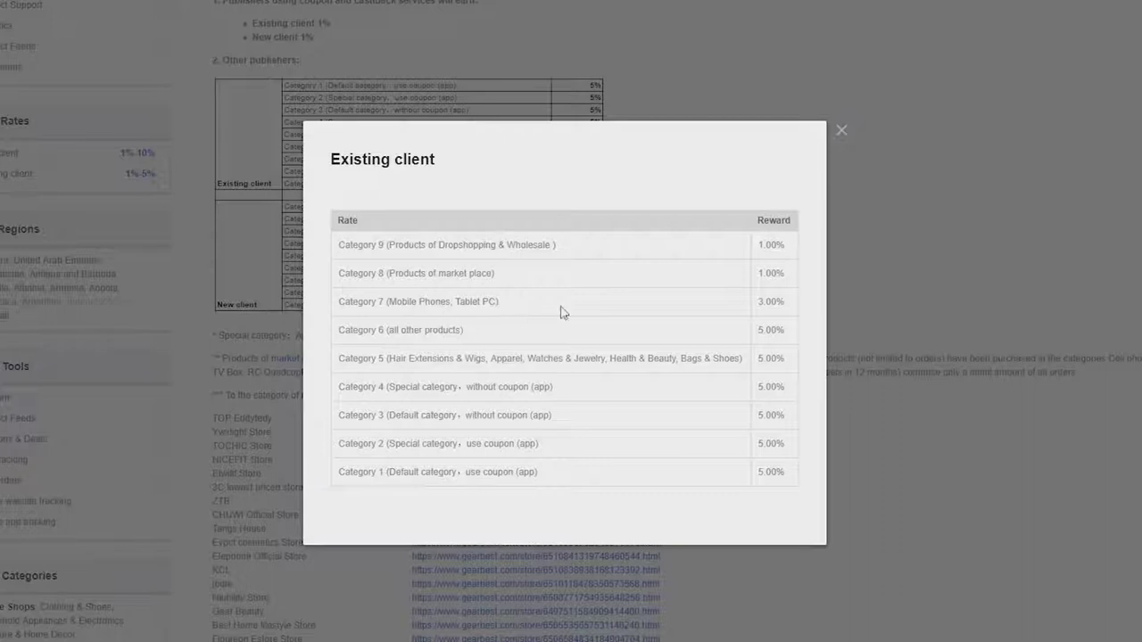
{"action": "left_click", "coordinate": [841, 131]}
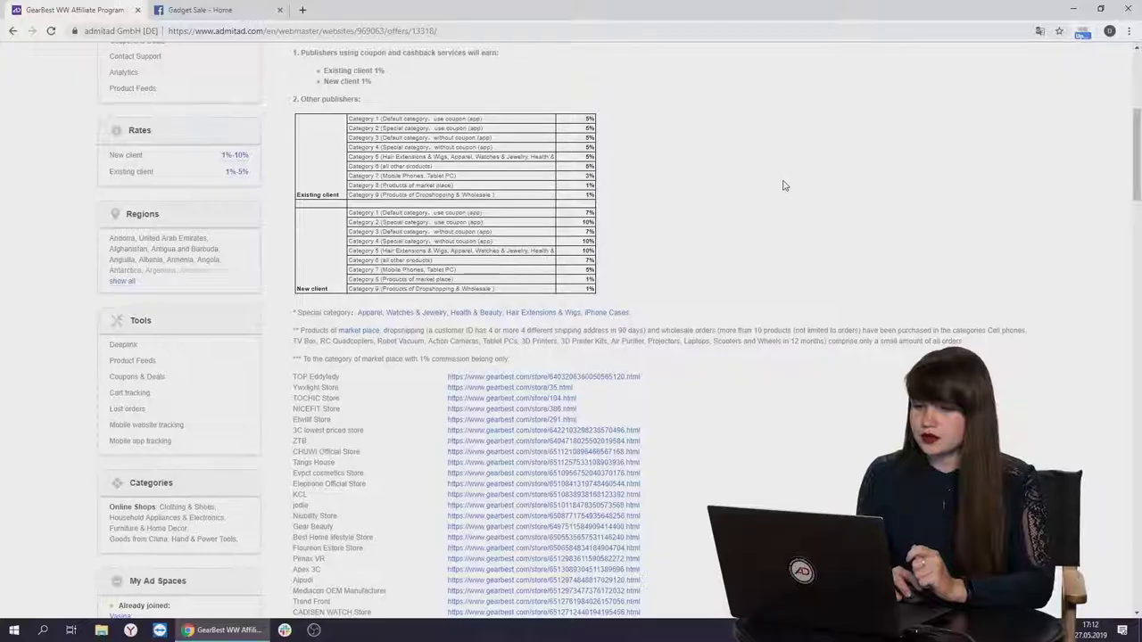
{"action": "scroll", "coordinate": [910, 225], "scroll_direction": "up", "scroll_amount": 2}
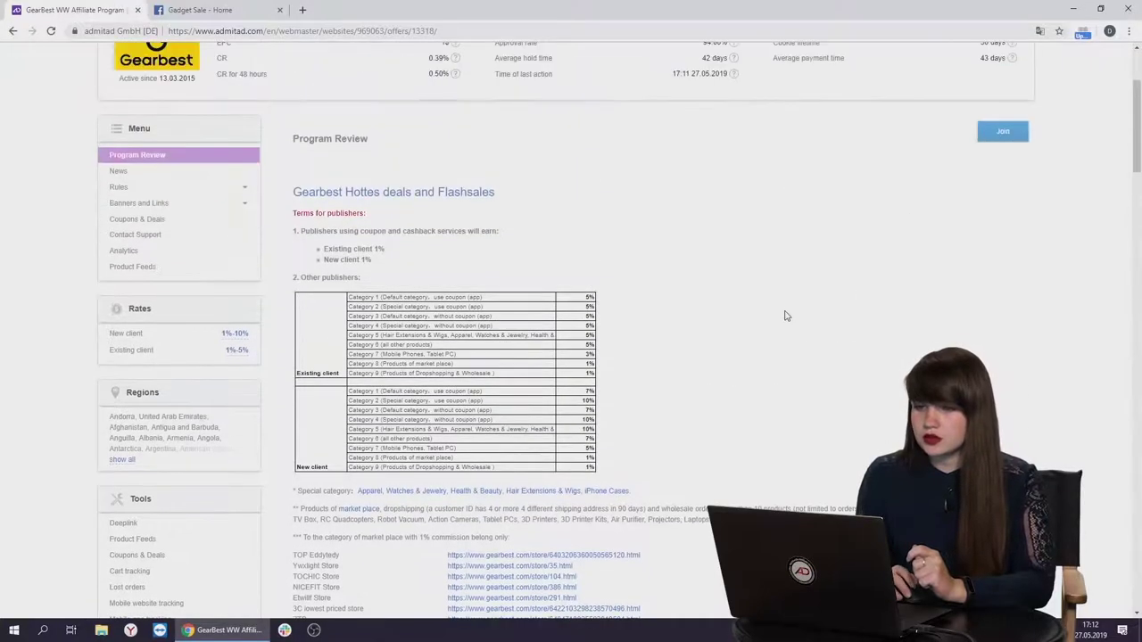
{"action": "scroll", "coordinate": [785, 316], "scroll_direction": "up", "scroll_amount": 2}
Start the GearBest WW join application with Gadget Sale as the ad space
{"action": "left_click", "coordinate": [1007, 310]}
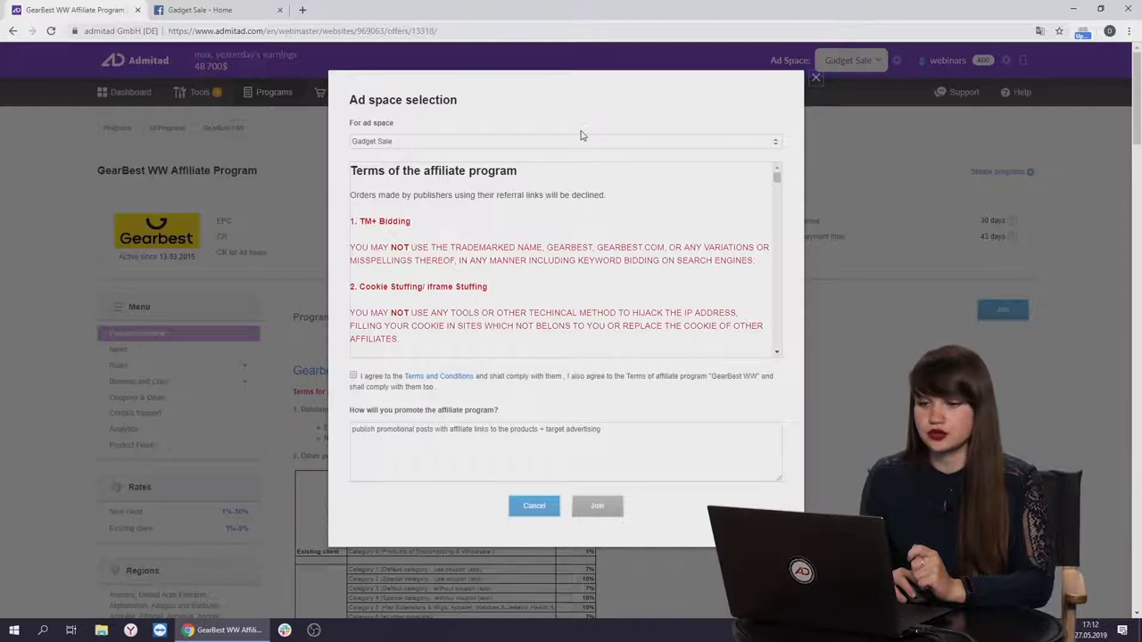
{"action": "left_click", "coordinate": [580, 145]}
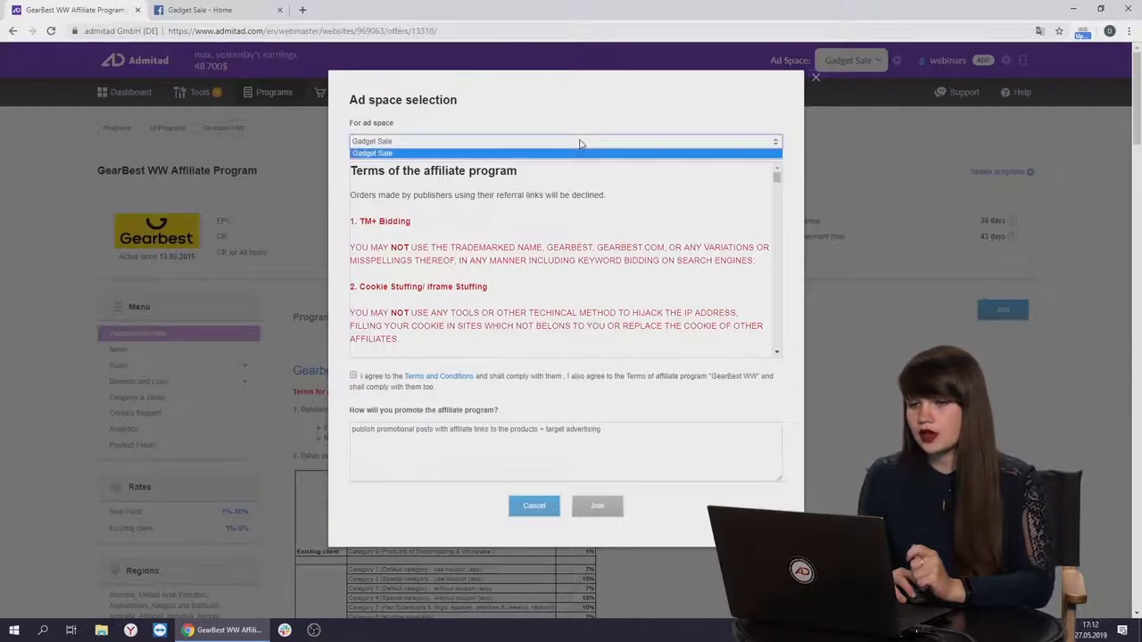
{"action": "left_click", "coordinate": [579, 145]}
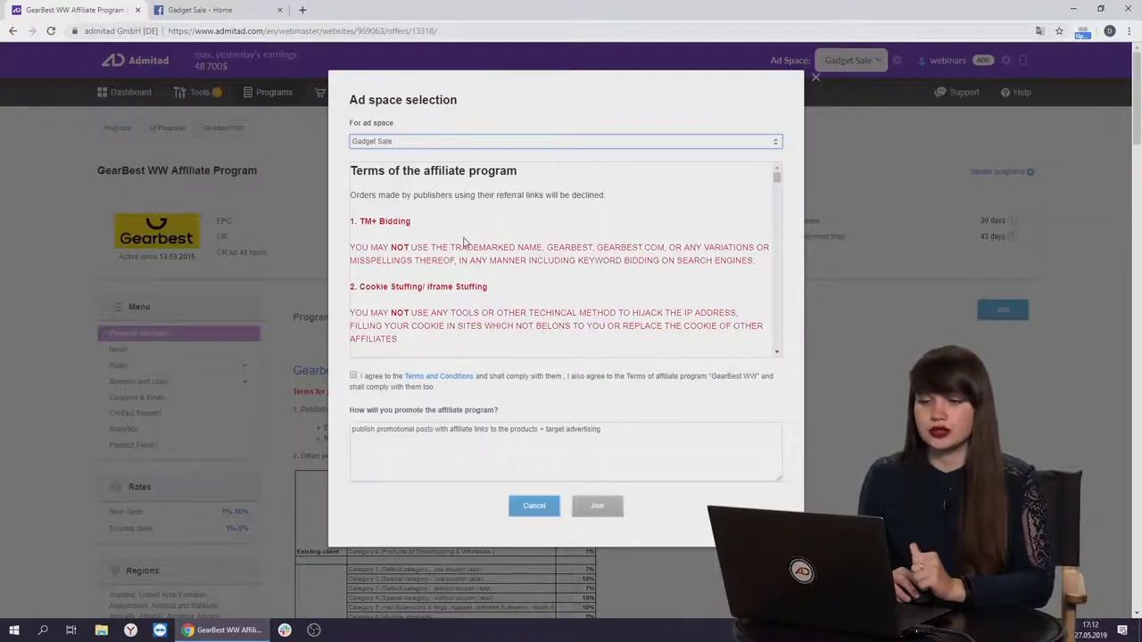
{"action": "scroll", "coordinate": [464, 241], "scroll_direction": "down", "scroll_amount": 1}
{"action": "scroll", "coordinate": [463, 240], "scroll_direction": "down", "scroll_amount": 1}
{"action": "scroll", "coordinate": [463, 245], "scroll_direction": "down", "scroll_amount": 1}
{"action": "scroll", "coordinate": [463, 268], "scroll_direction": "down", "scroll_amount": 1}
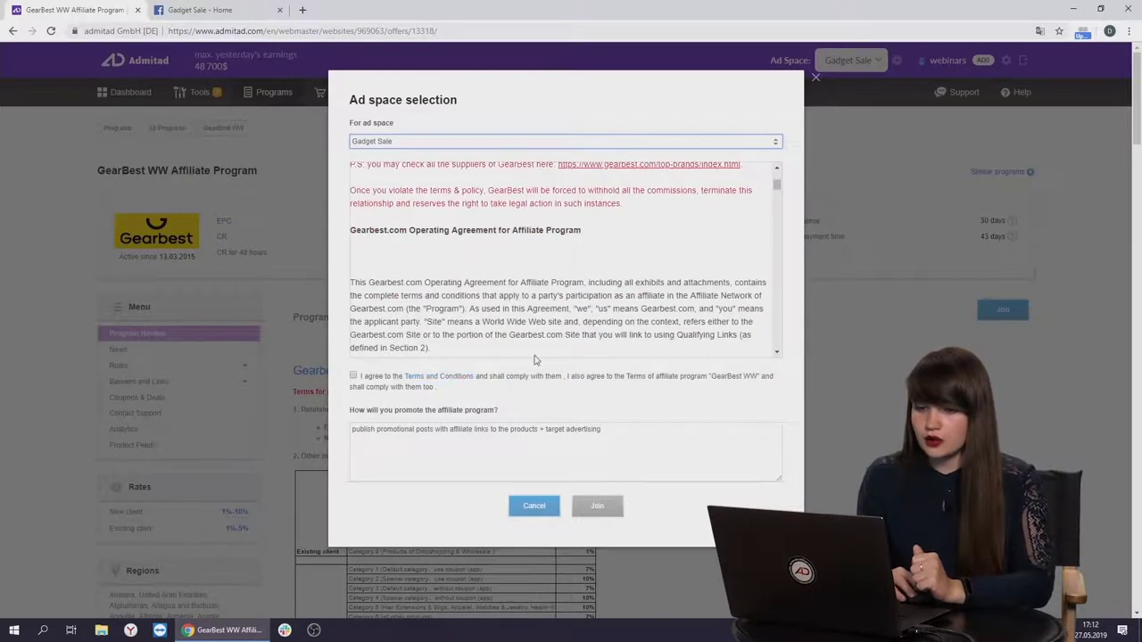
{"action": "scroll", "coordinate": [545, 336], "scroll_direction": "down", "scroll_amount": 3}
{"action": "scroll", "coordinate": [660, 250], "scroll_direction": "down", "scroll_amount": 2}
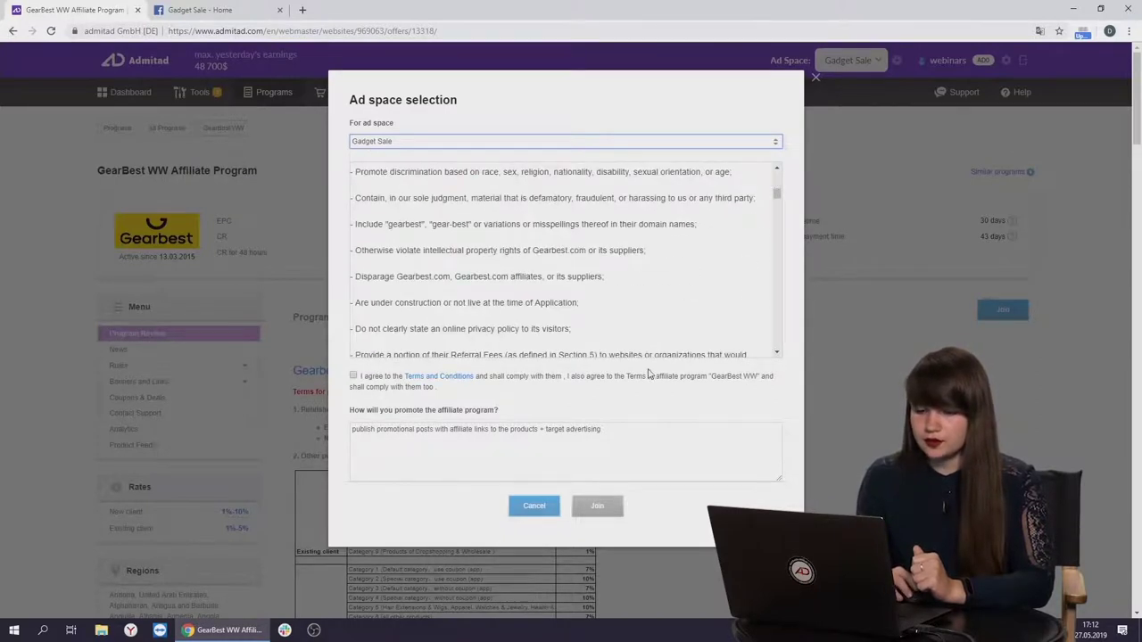
{"action": "scroll", "coordinate": [657, 219], "scroll_direction": "down", "scroll_amount": 1}
{"action": "scroll", "coordinate": [738, 303], "scroll_direction": "up", "scroll_amount": 1}
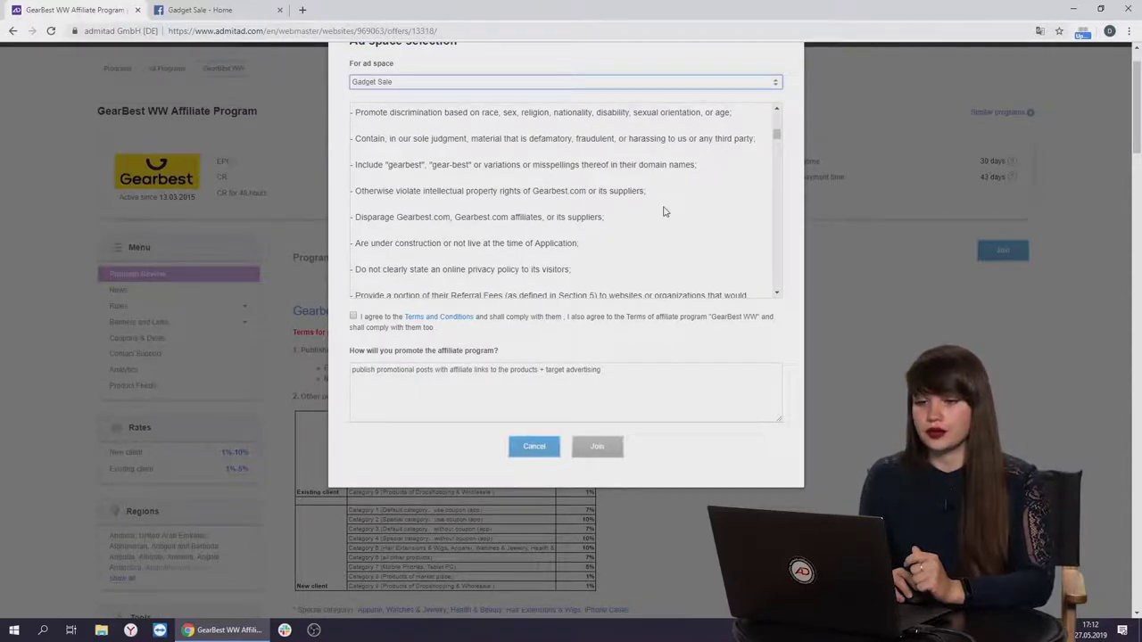
{"action": "scroll", "coordinate": [664, 211], "scroll_direction": "down", "scroll_amount": 2}
{"action": "scroll", "coordinate": [663, 212], "scroll_direction": "down", "scroll_amount": 3}
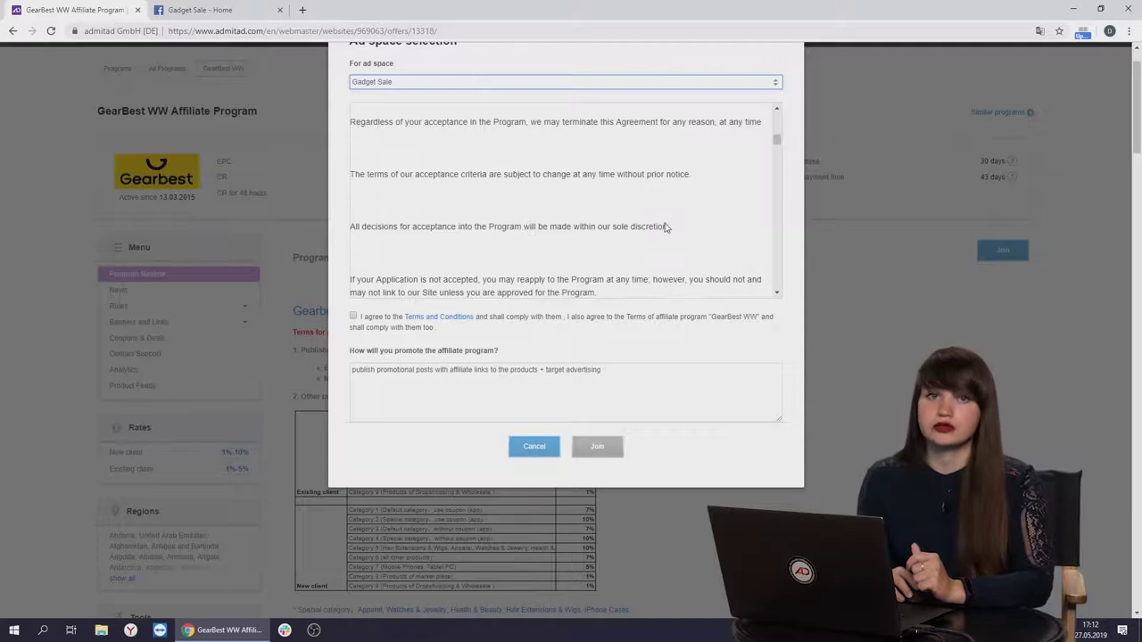
{"action": "scroll", "coordinate": [553, 330], "scroll_direction": "down", "scroll_amount": 1}
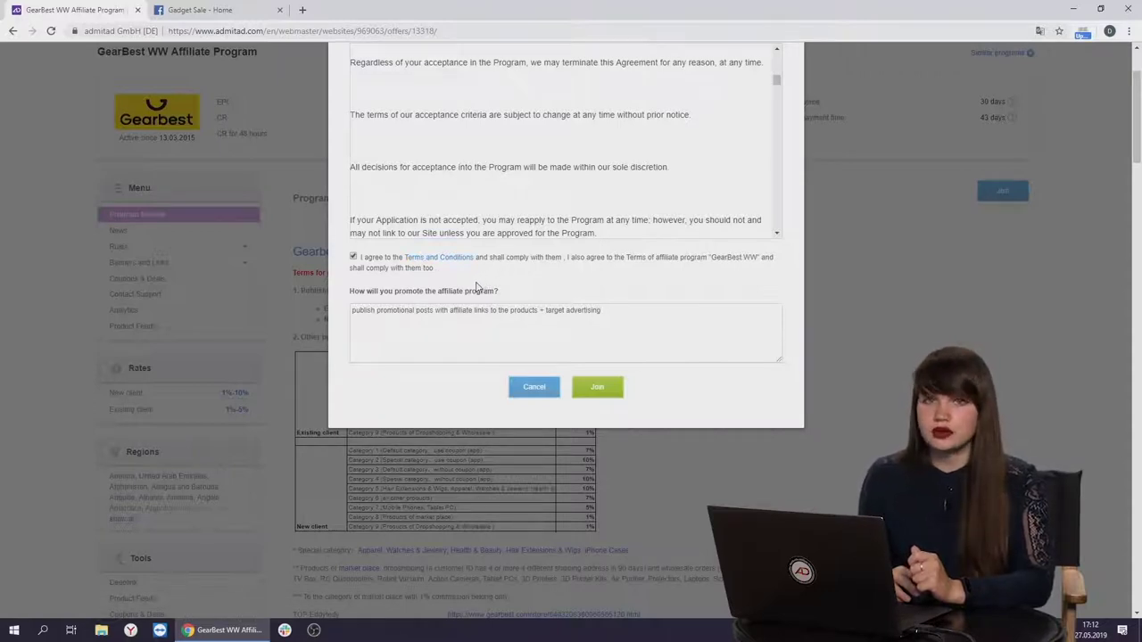
Edit the promotion description to mention posting on the Facebook page, then submit the application
{"action": "left_click", "coordinate": [381, 328]}
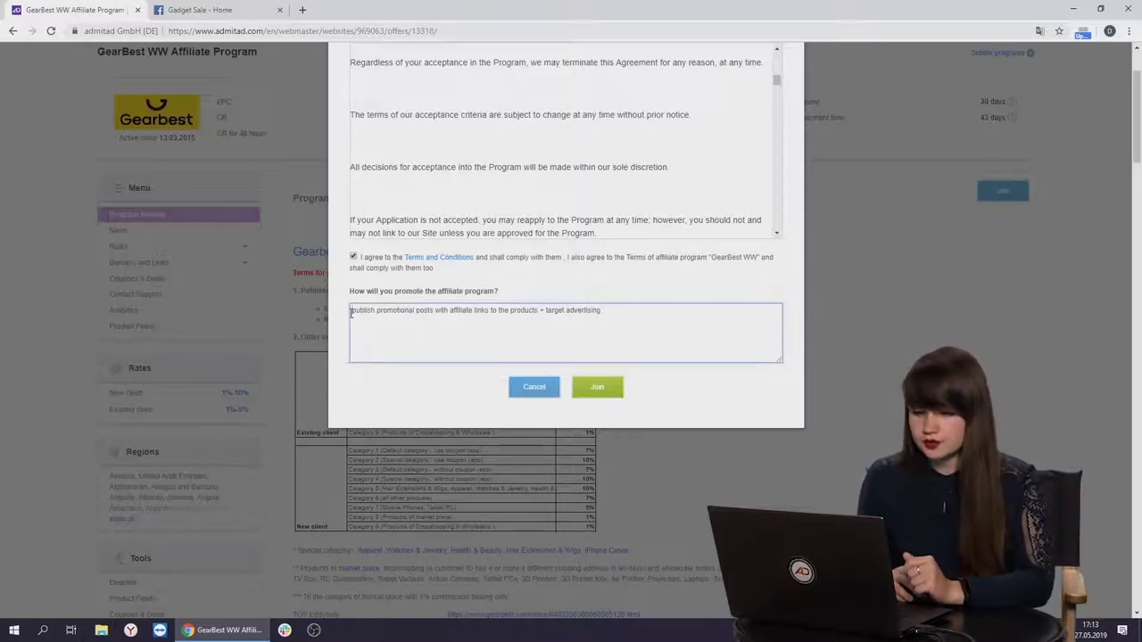
{"action": "type", "text": "I"}
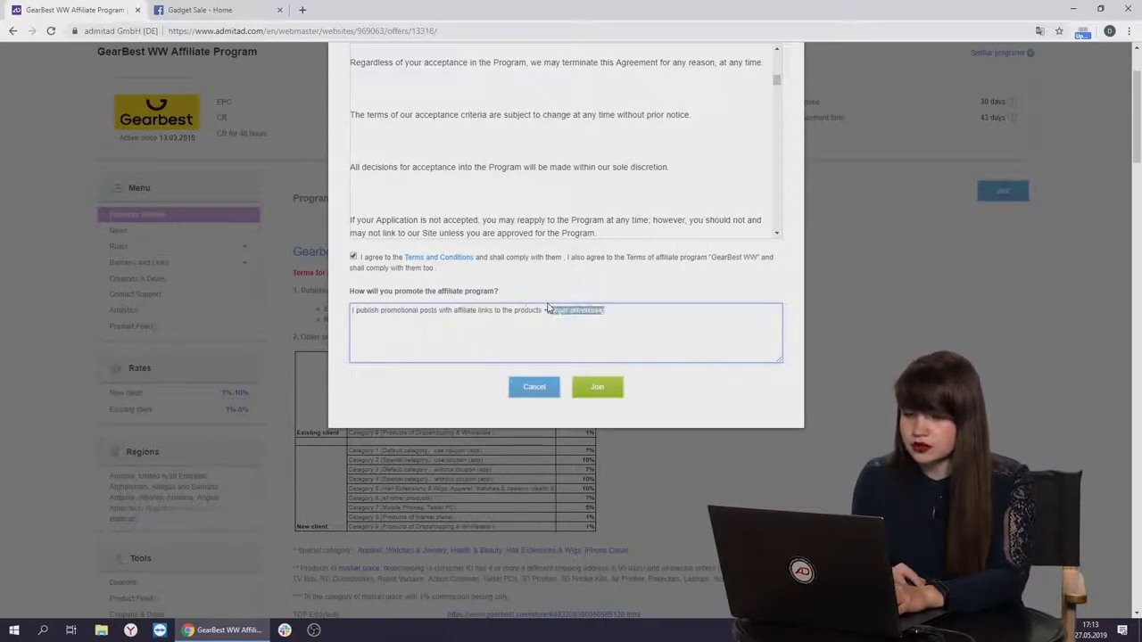
{"action": "key", "text": "BackSpace"}
{"action": "type", "text": "on"}
{"action": "type", "text": " Facebook"}
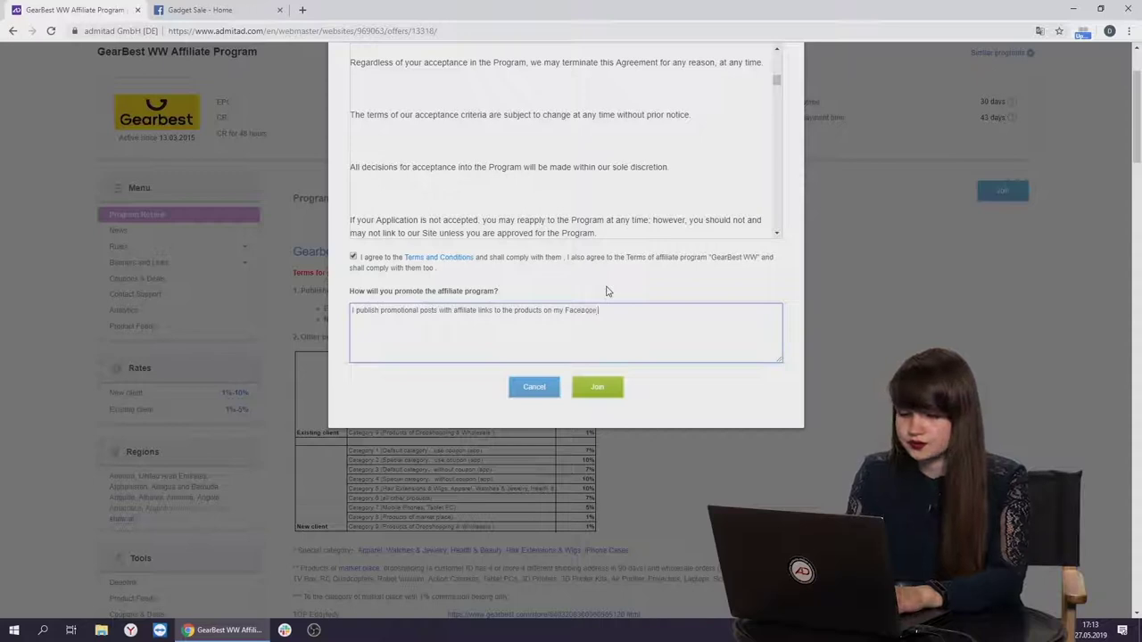
{"action": "type", "text": "e"}
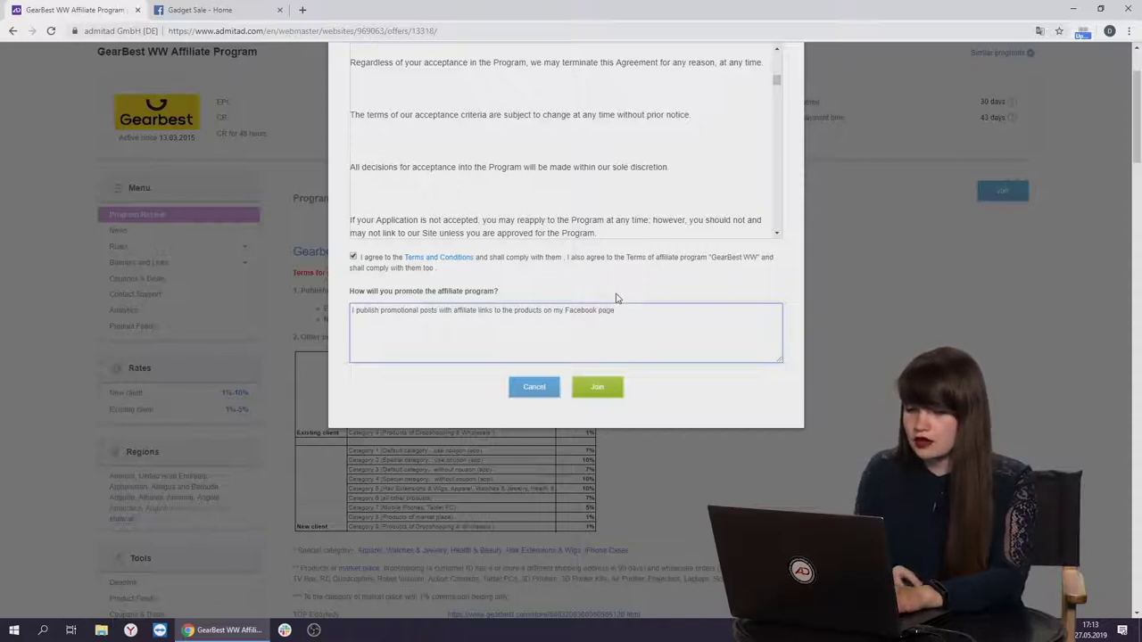
{"action": "left_click", "coordinate": [595, 389]}
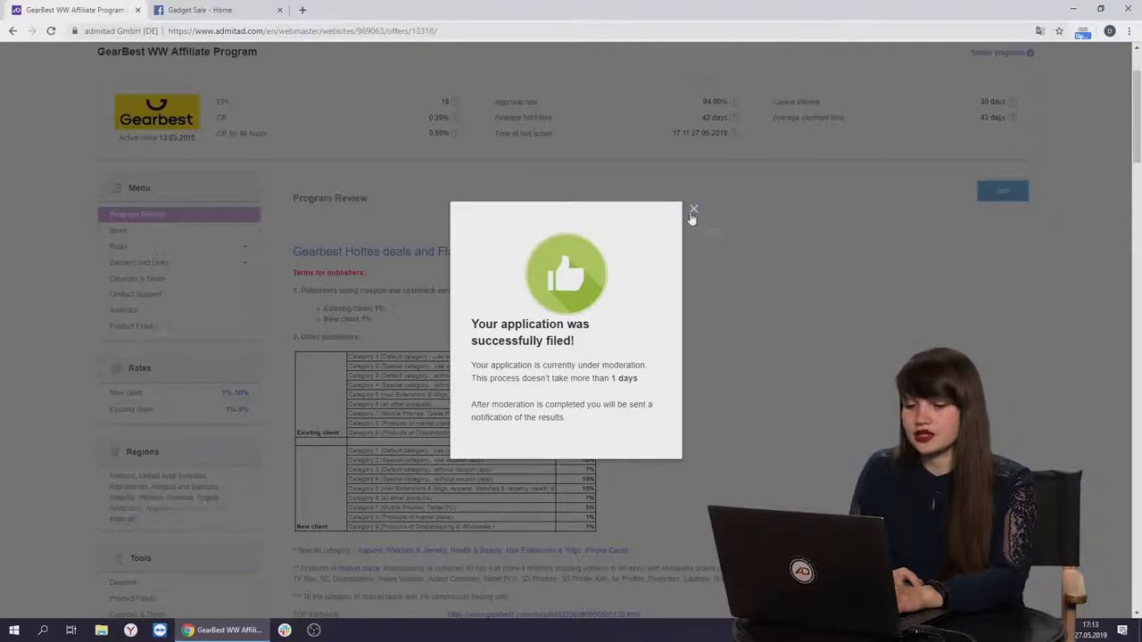
Dismiss the confirmation and select the GearBest WW default affiliate link for traffic
{"action": "left_click", "coordinate": [692, 212]}
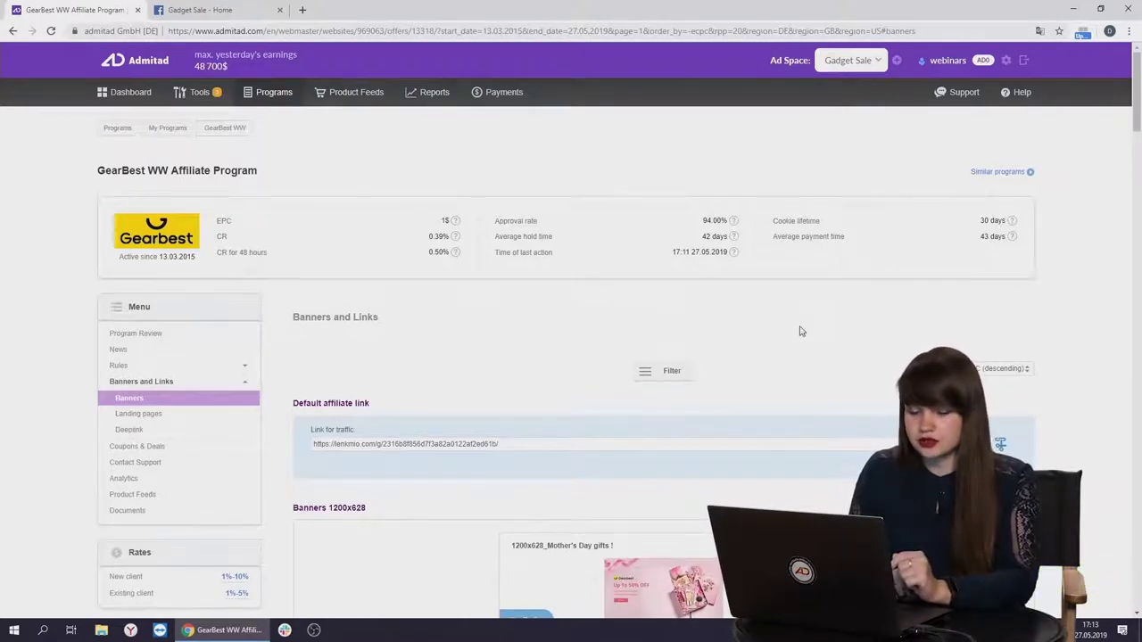
{"action": "scroll", "coordinate": [629, 332], "scroll_direction": "down", "scroll_amount": 2}
{"action": "left_click", "coordinate": [484, 327]}
{"action": "key", "text": "ctrl+a"}
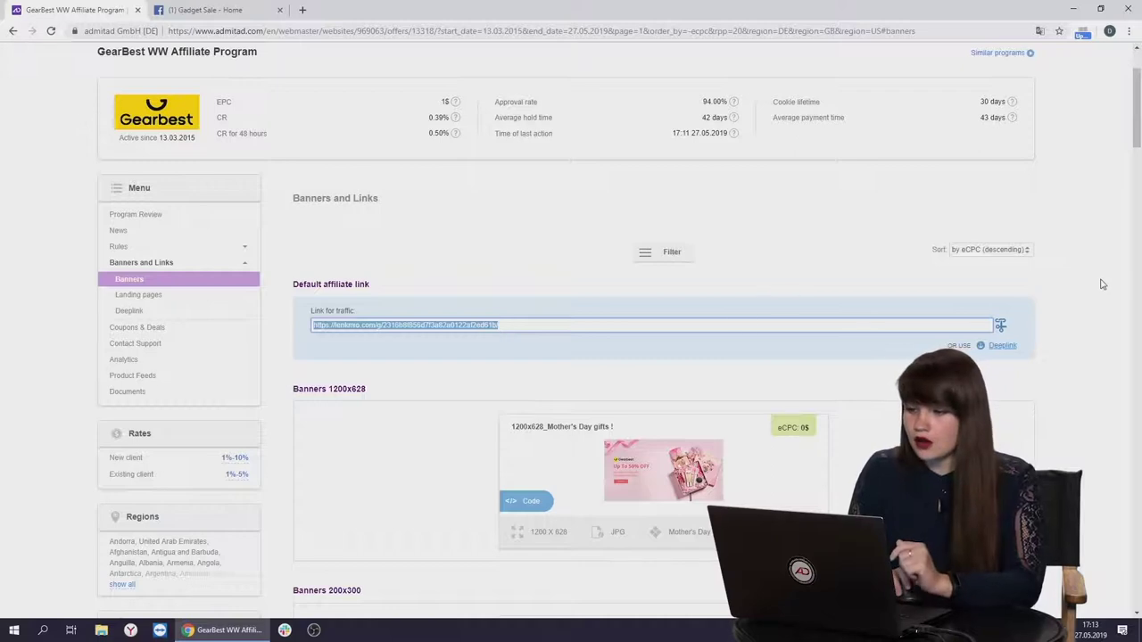
{"action": "scroll", "coordinate": [1099, 280], "scroll_direction": "down", "scroll_amount": 2}
{"action": "scroll", "coordinate": [1098, 280], "scroll_direction": "up", "scroll_amount": 3}
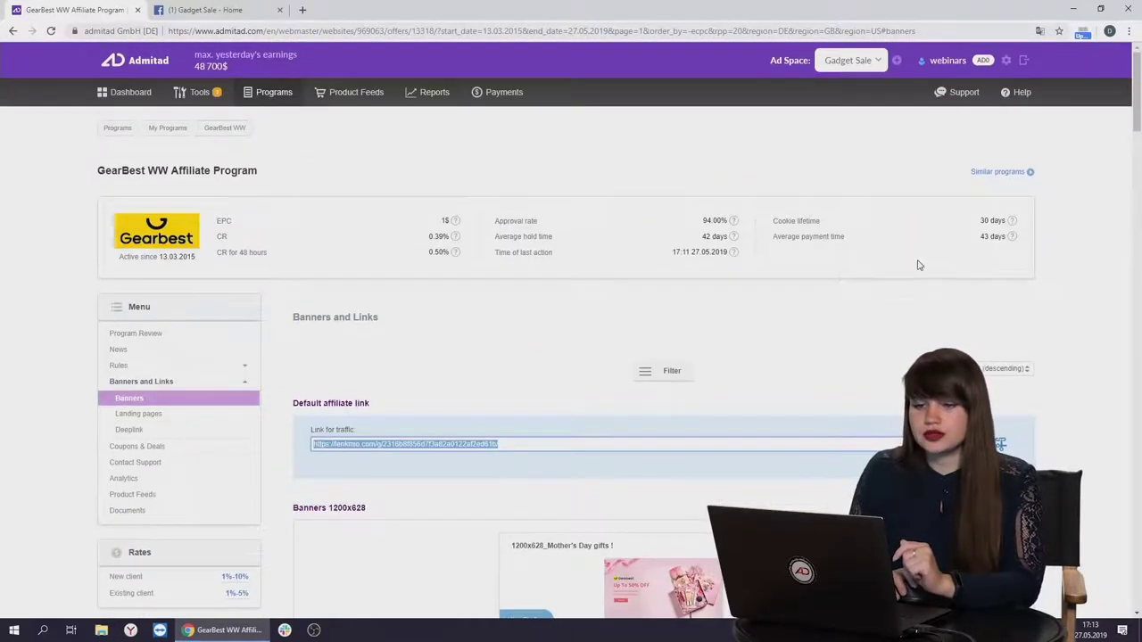
Open GearBest WW's Deeplink tool with its Subid, Target page and New affiliate link fields
{"action": "left_click", "coordinate": [225, 431]}
{"action": "scroll", "coordinate": [977, 526], "scroll_direction": "down", "scroll_amount": 2}
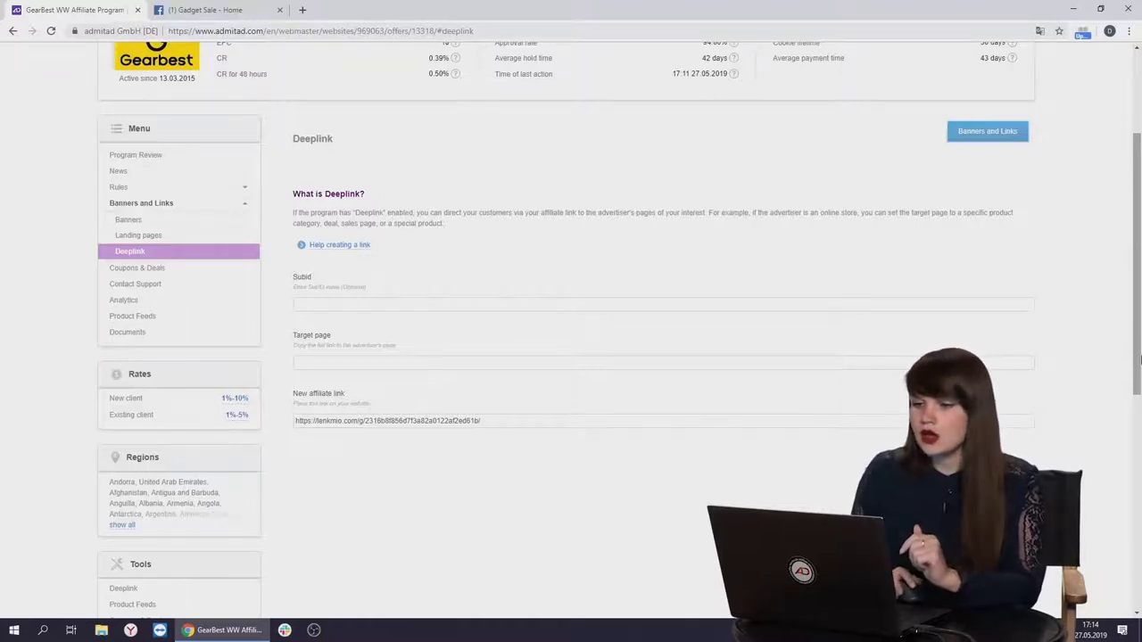
{"action": "scroll", "coordinate": [449, 313], "scroll_direction": "up", "scroll_amount": 2}
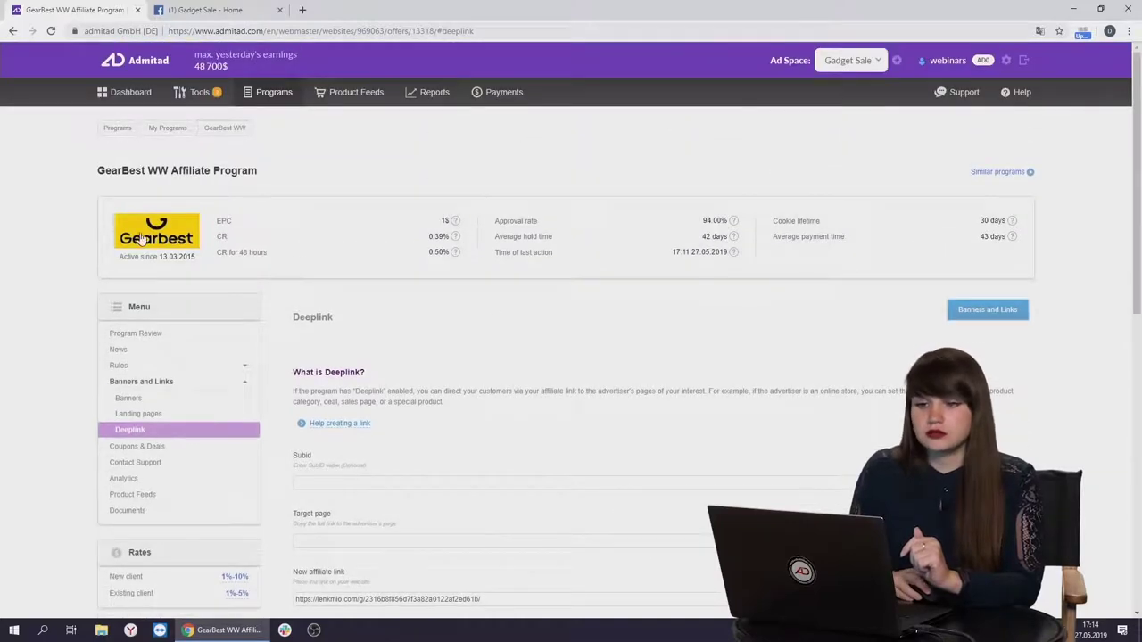
Open the Gearbest store homepage in a new tab and scroll down it
{"action": "left_click", "coordinate": [156, 236]}
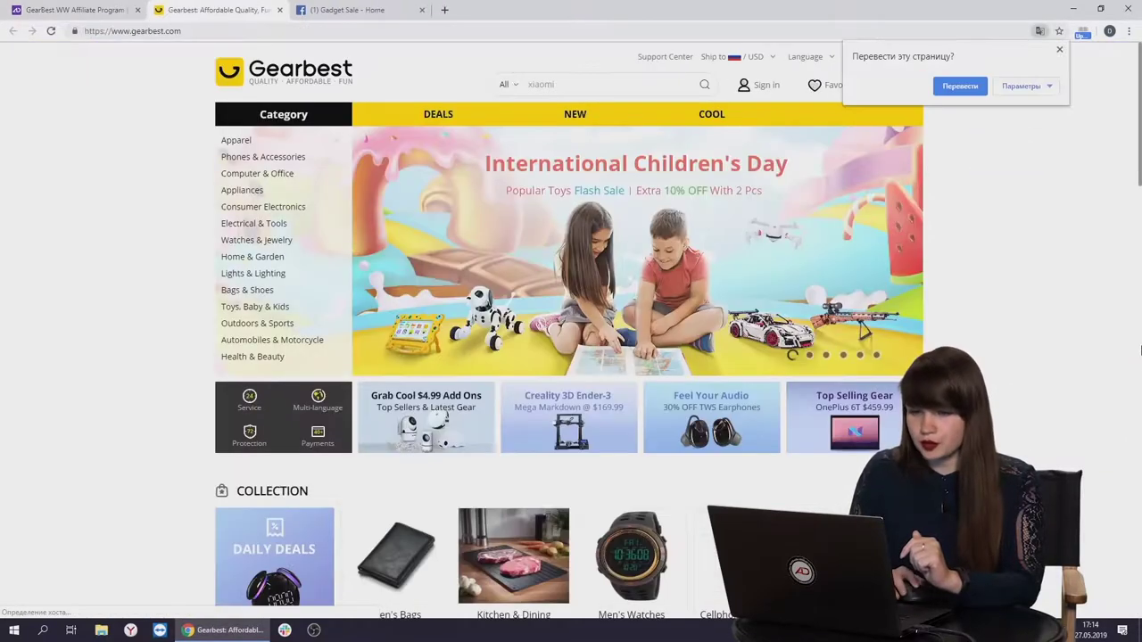
{"action": "scroll", "coordinate": [1140, 349], "scroll_direction": "down", "scroll_amount": 2}
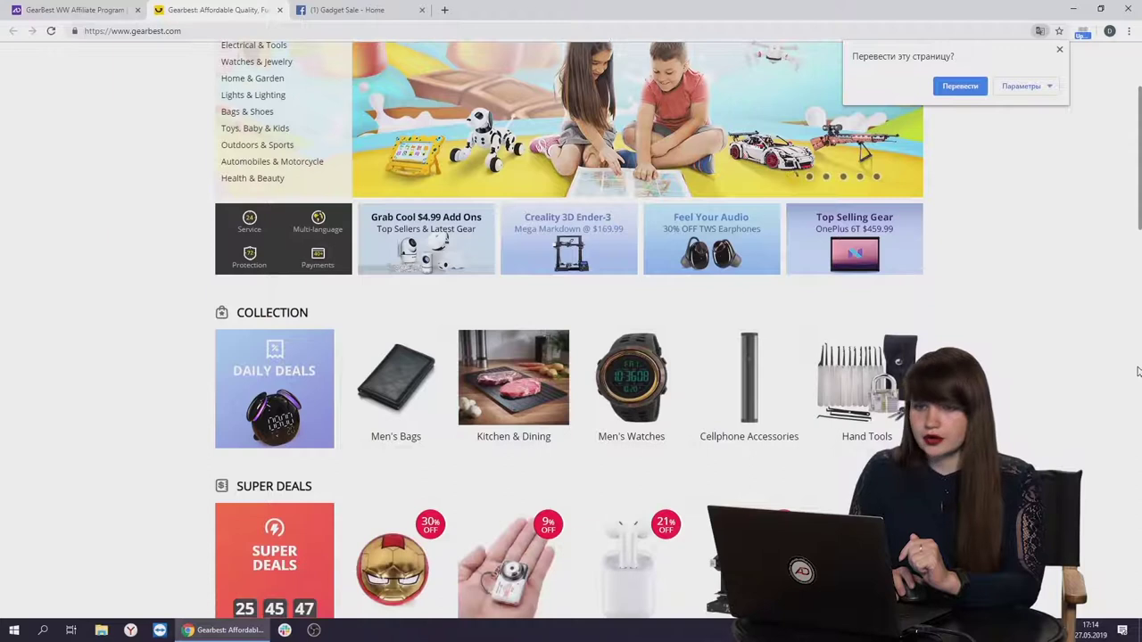
{"action": "scroll", "coordinate": [1139, 371], "scroll_direction": "down", "scroll_amount": 1}
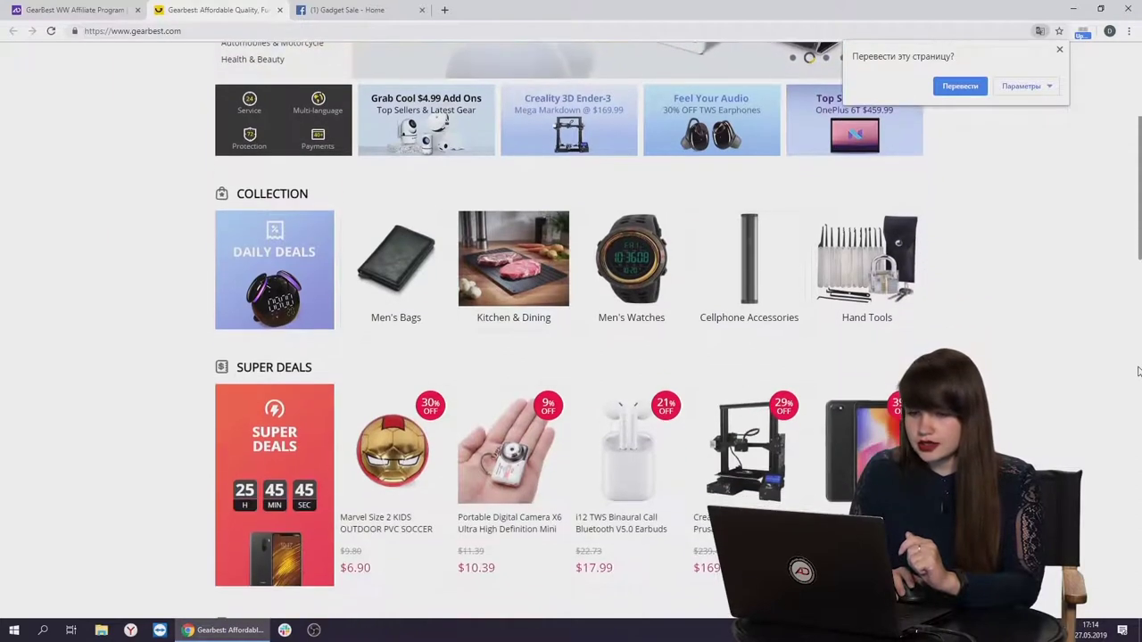
{"action": "scroll", "coordinate": [1138, 371], "scroll_direction": "down", "scroll_amount": 1}
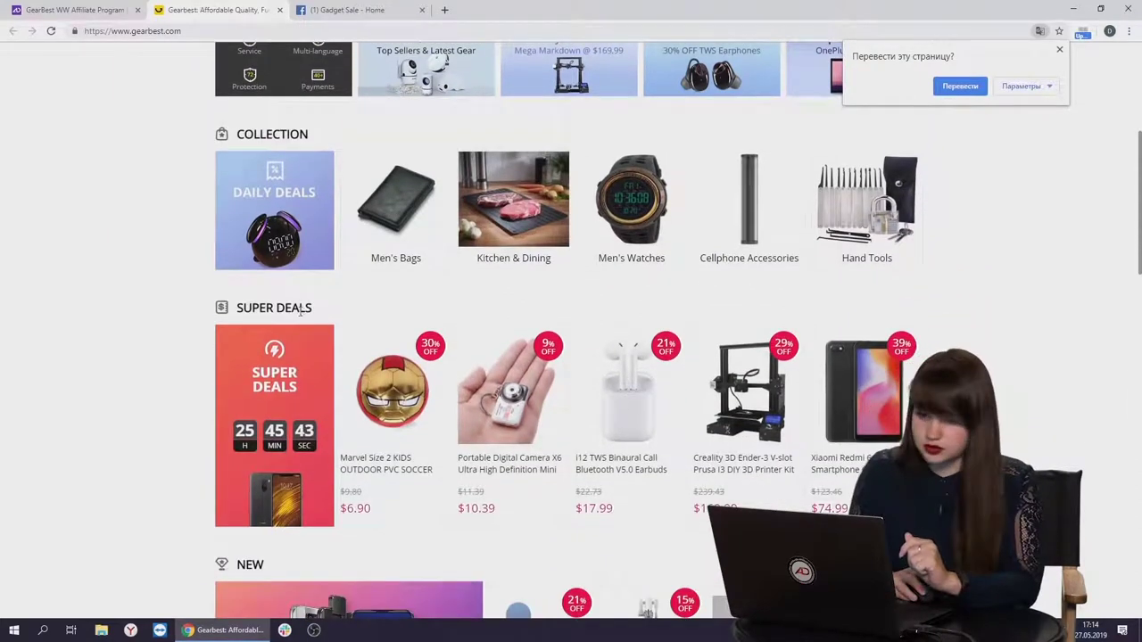
Show Super Deals Electronics flash-sale items and find the Xiaomi Amazfit Stratos / Pace 2 Smartwatch
{"action": "left_click", "coordinate": [247, 409]}
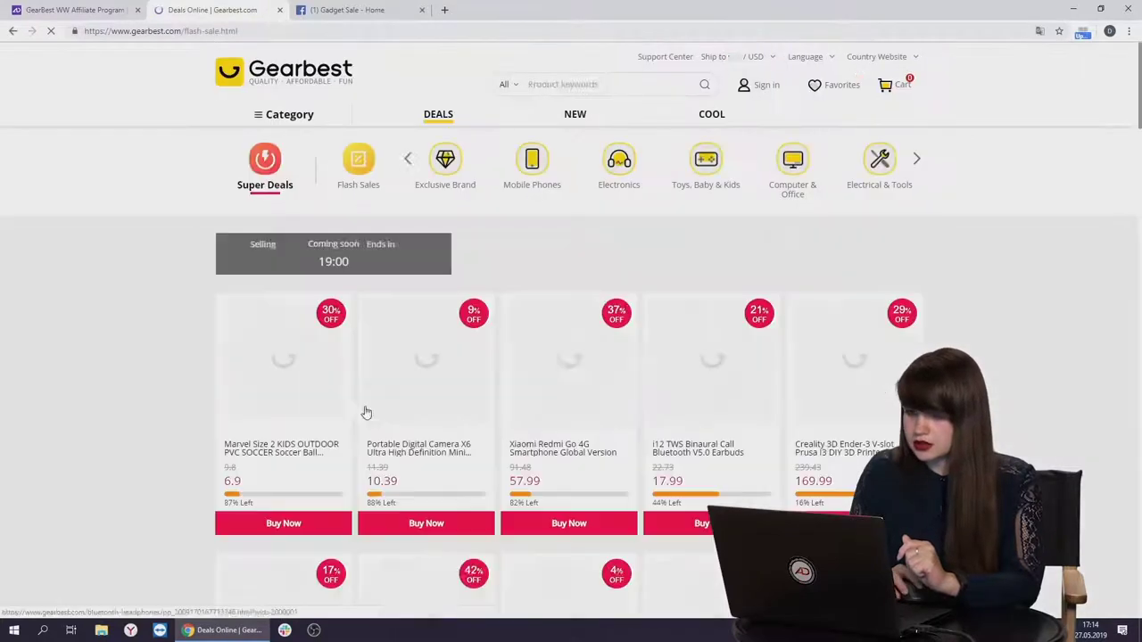
{"action": "left_click", "coordinate": [618, 167]}
{"action": "scroll", "coordinate": [1006, 369], "scroll_direction": "down", "scroll_amount": 1}
{"action": "scroll", "coordinate": [1006, 369], "scroll_direction": "down", "scroll_amount": 7}
{"action": "scroll", "coordinate": [1007, 369], "scroll_direction": "down", "scroll_amount": 6}
{"action": "scroll", "coordinate": [1006, 369], "scroll_direction": "down", "scroll_amount": 1}
{"action": "scroll", "coordinate": [1006, 369], "scroll_direction": "down", "scroll_amount": 3}
{"action": "scroll", "coordinate": [1006, 368], "scroll_direction": "down", "scroll_amount": 5}
{"action": "scroll", "coordinate": [1006, 368], "scroll_direction": "down", "scroll_amount": 3}
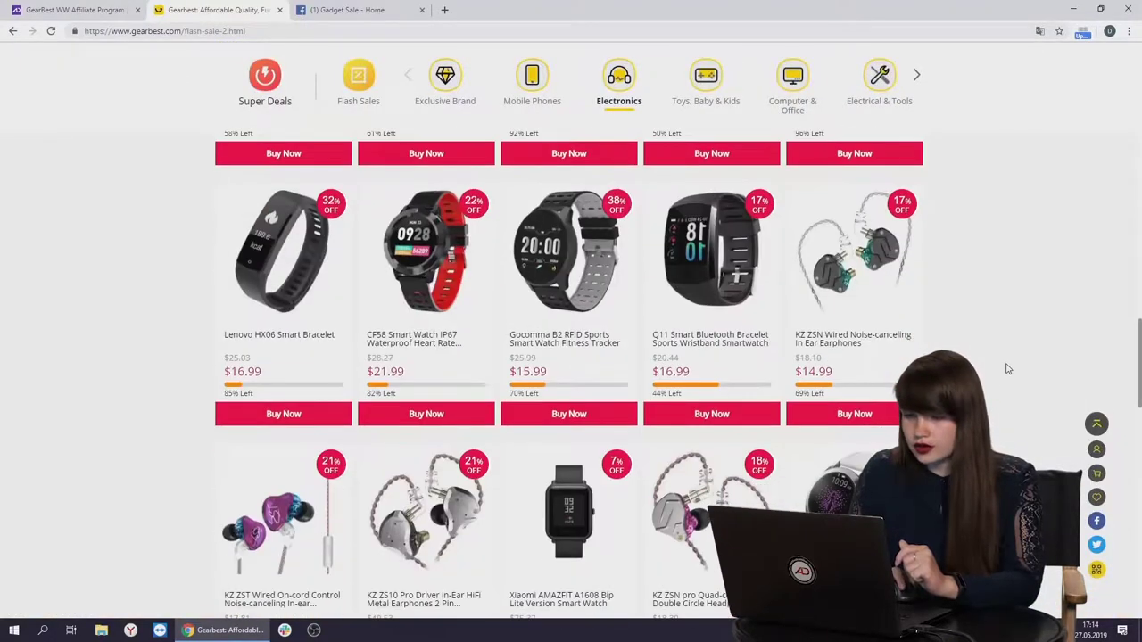
{"action": "scroll", "coordinate": [1007, 369], "scroll_direction": "down", "scroll_amount": 3}
{"action": "scroll", "coordinate": [1006, 368], "scroll_direction": "down", "scroll_amount": 3}
{"action": "scroll", "coordinate": [1007, 368], "scroll_direction": "down", "scroll_amount": 3}
{"action": "scroll", "coordinate": [1007, 369], "scroll_direction": "down", "scroll_amount": 3}
{"action": "scroll", "coordinate": [1006, 369], "scroll_direction": "down", "scroll_amount": 2}
{"action": "scroll", "coordinate": [1006, 369], "scroll_direction": "down", "scroll_amount": 3}
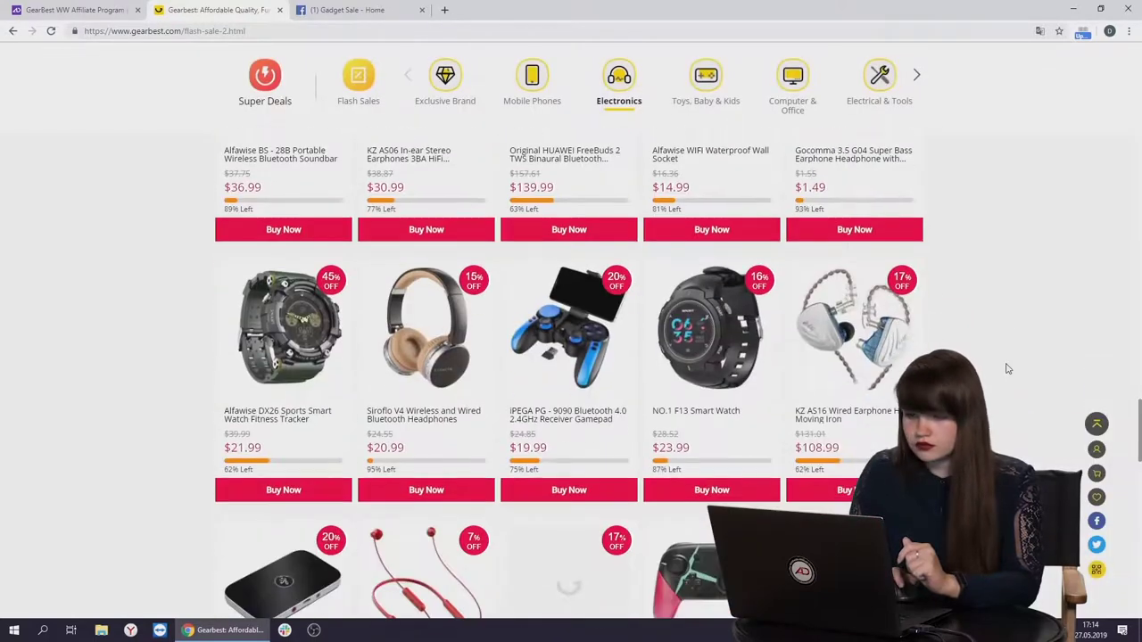
{"action": "scroll", "coordinate": [1007, 369], "scroll_direction": "down", "scroll_amount": 3}
{"action": "scroll", "coordinate": [1007, 368], "scroll_direction": "down", "scroll_amount": 3}
{"action": "scroll", "coordinate": [1006, 368], "scroll_direction": "down", "scroll_amount": 3}
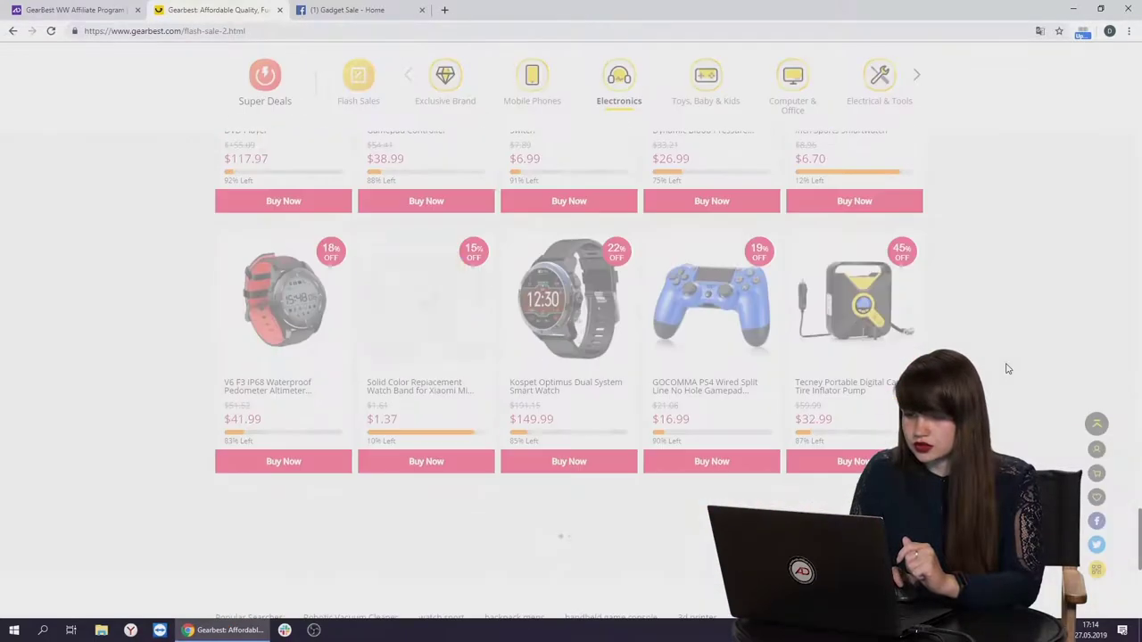
{"action": "scroll", "coordinate": [1006, 368], "scroll_direction": "down", "scroll_amount": 3}
{"action": "scroll", "coordinate": [1004, 368], "scroll_direction": "down", "scroll_amount": 4}
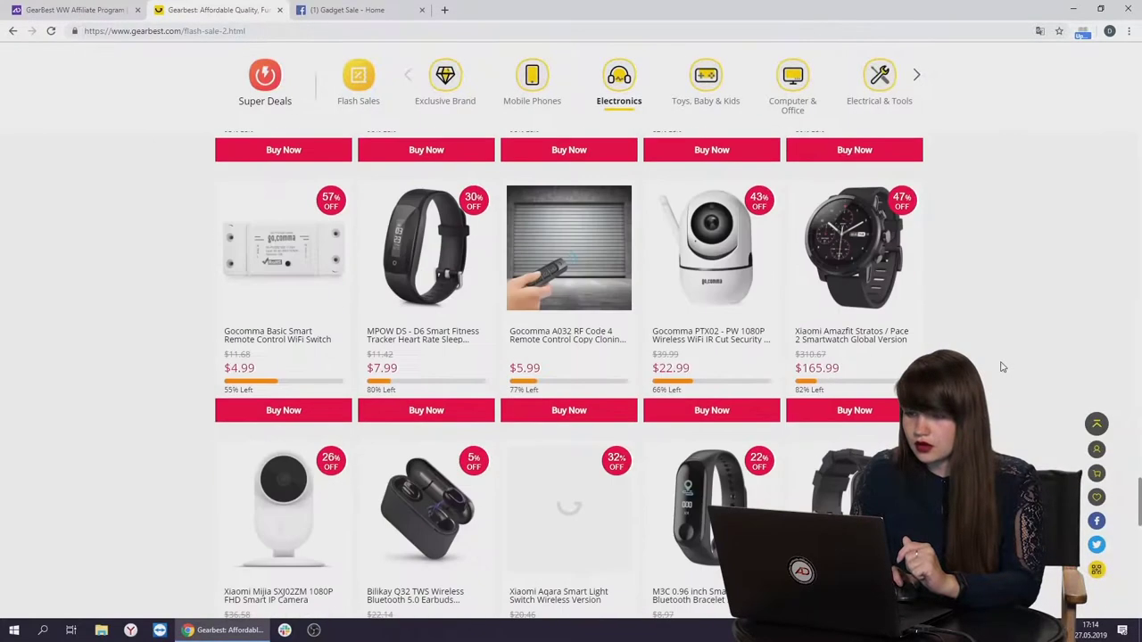
{"action": "scroll", "coordinate": [1003, 367], "scroll_direction": "up", "scroll_amount": 1}
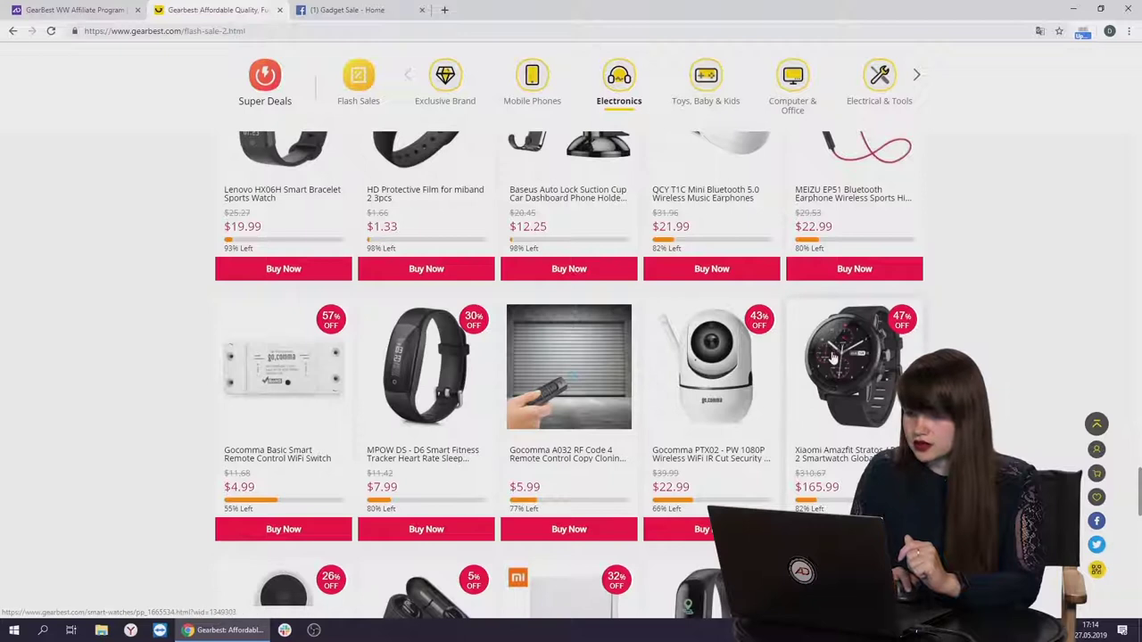
Open the Xiaomi Amazfit Stratos / Pace 2 product page and browse its description
{"action": "left_click", "coordinate": [833, 357]}
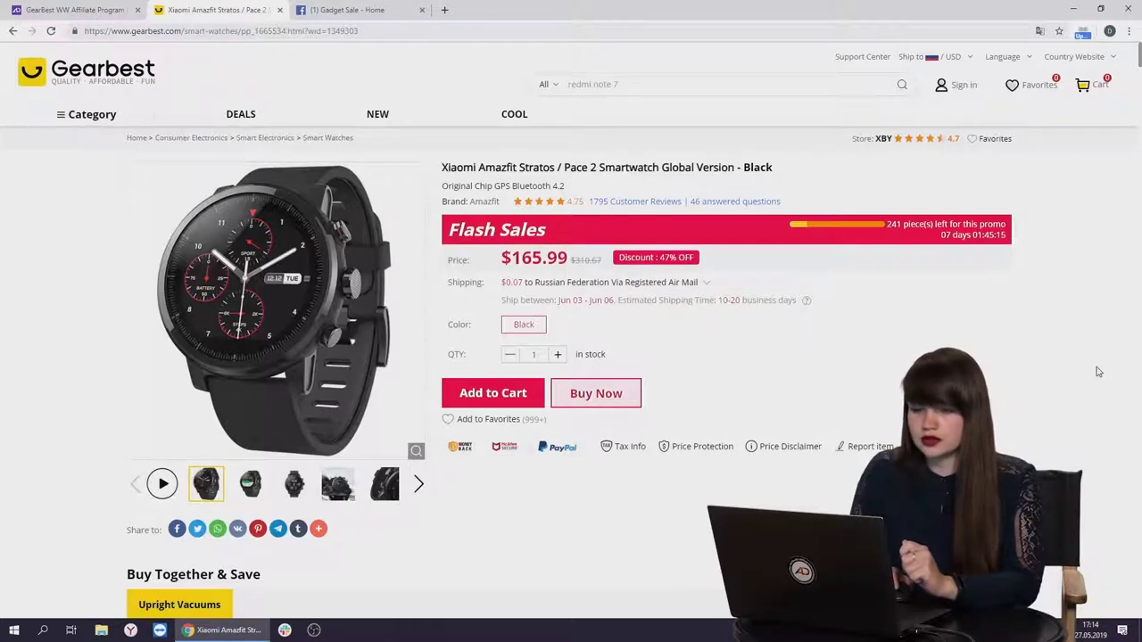
{"action": "scroll", "coordinate": [1098, 372], "scroll_direction": "down", "scroll_amount": 1}
{"action": "scroll", "coordinate": [1098, 372], "scroll_direction": "up", "scroll_amount": 1}
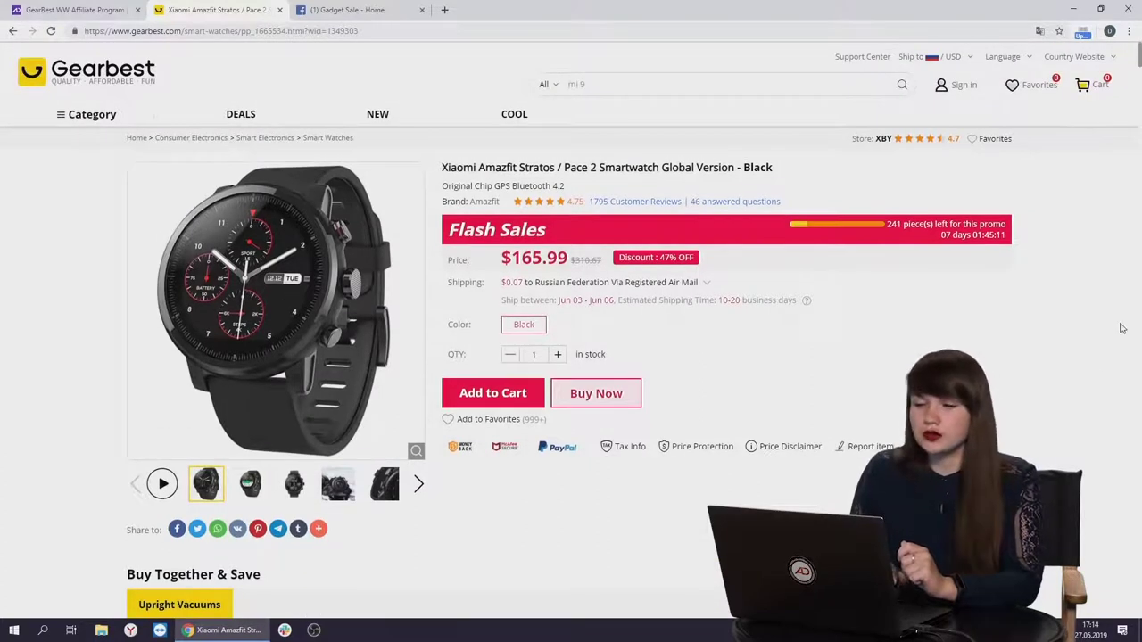
{"action": "scroll", "coordinate": [854, 361], "scroll_direction": "down", "scroll_amount": 3}
{"action": "scroll", "coordinate": [854, 360], "scroll_direction": "down", "scroll_amount": 1}
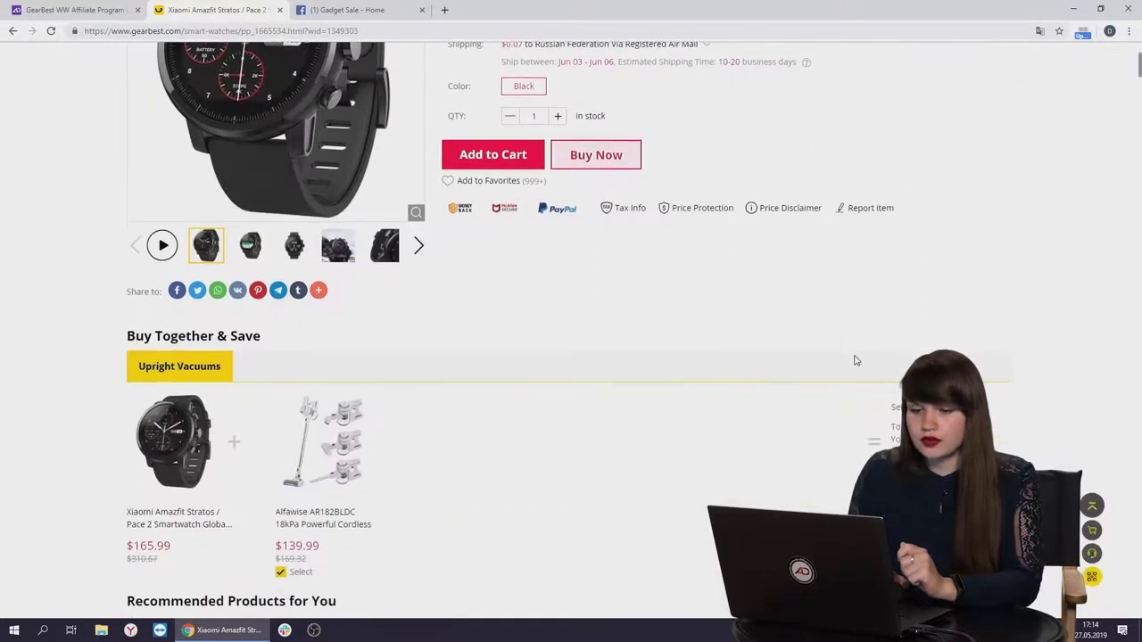
{"action": "scroll", "coordinate": [854, 359], "scroll_direction": "down", "scroll_amount": 4}
{"action": "scroll", "coordinate": [853, 359], "scroll_direction": "down", "scroll_amount": 4}
{"action": "scroll", "coordinate": [853, 359], "scroll_direction": "down", "scroll_amount": 3}
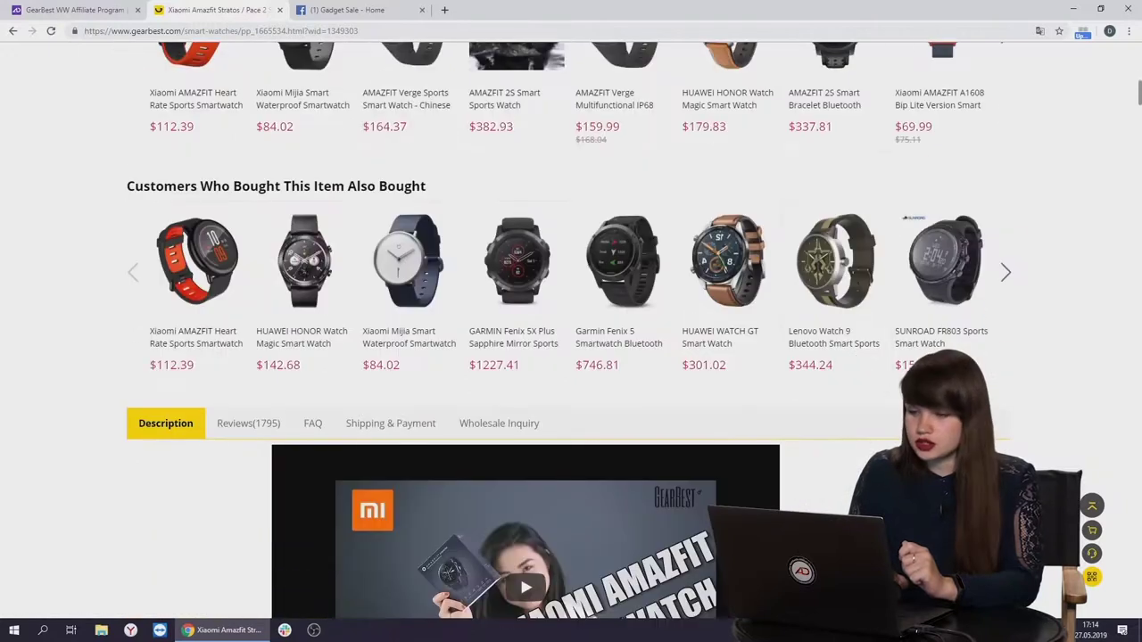
{"action": "scroll", "coordinate": [852, 358], "scroll_direction": "down", "scroll_amount": 4}
{"action": "scroll", "coordinate": [853, 359], "scroll_direction": "down", "scroll_amount": 3}
{"action": "scroll", "coordinate": [568, 357], "scroll_direction": "down", "scroll_amount": 1}
{"action": "scroll", "coordinate": [569, 357], "scroll_direction": "down", "scroll_amount": 2}
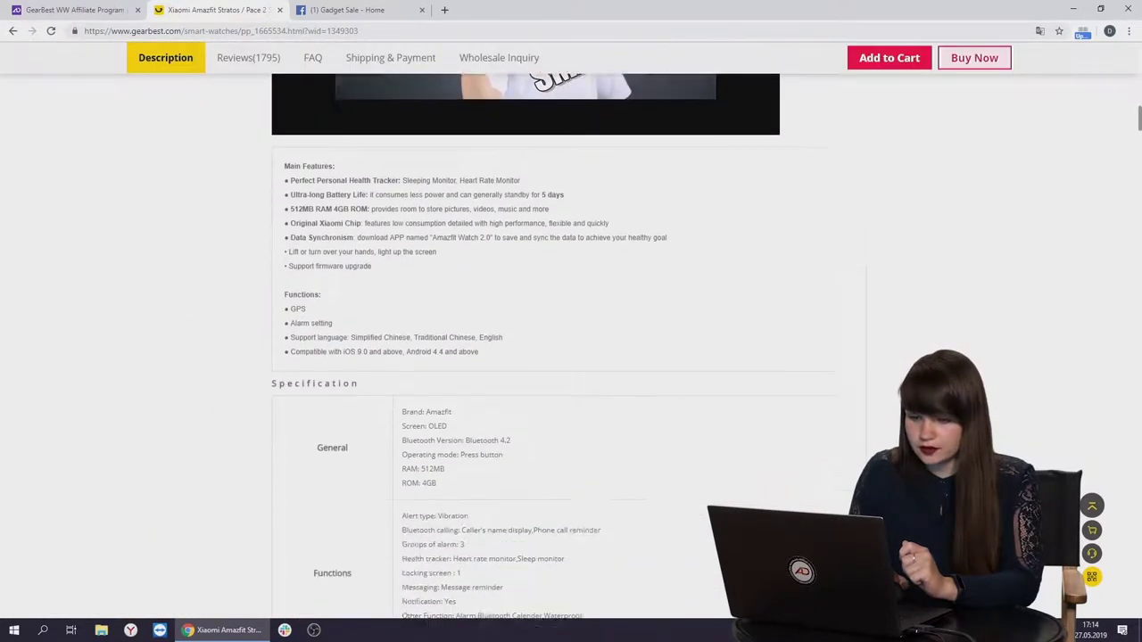
{"action": "scroll", "coordinate": [569, 357], "scroll_direction": "down", "scroll_amount": 4}
{"action": "scroll", "coordinate": [568, 356], "scroll_direction": "down", "scroll_amount": 1}
{"action": "scroll", "coordinate": [569, 357], "scroll_direction": "down", "scroll_amount": 1}
{"action": "scroll", "coordinate": [569, 356], "scroll_direction": "down", "scroll_amount": 1}
{"action": "scroll", "coordinate": [568, 356], "scroll_direction": "down", "scroll_amount": 1}
{"action": "scroll", "coordinate": [890, 444], "scroll_direction": "down", "scroll_amount": 2}
{"action": "scroll", "coordinate": [890, 444], "scroll_direction": "down", "scroll_amount": 1}
{"action": "scroll", "coordinate": [890, 444], "scroll_direction": "down", "scroll_amount": 1}
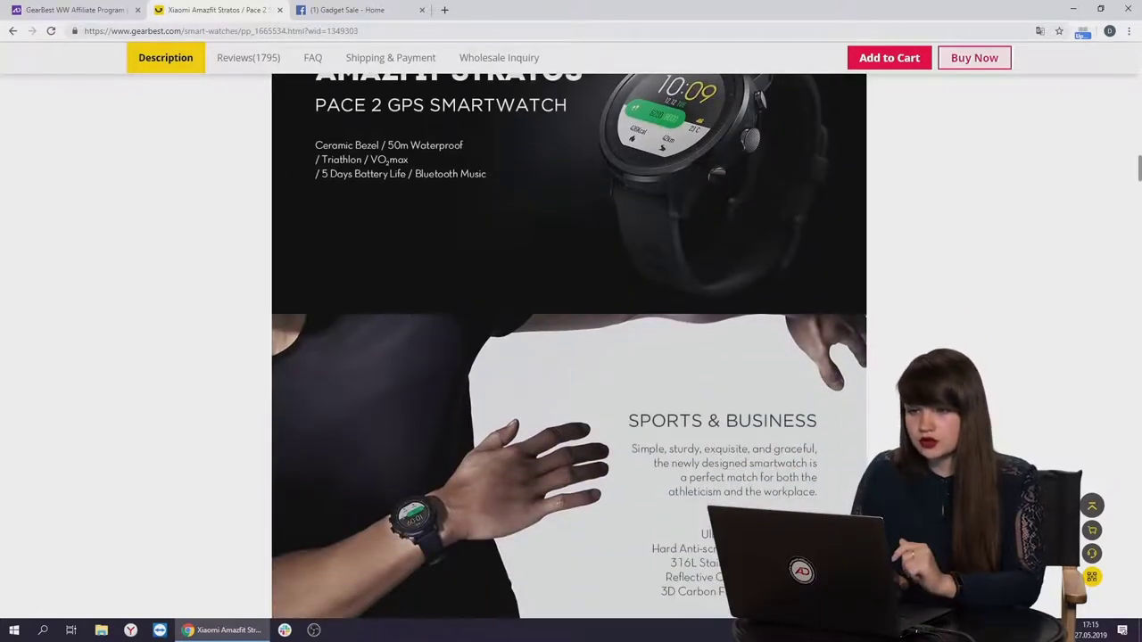
{"action": "scroll", "coordinate": [568, 346], "scroll_direction": "down", "scroll_amount": 2}
{"action": "scroll", "coordinate": [568, 346], "scroll_direction": "up", "scroll_amount": 2}
{"action": "scroll", "coordinate": [568, 346], "scroll_direction": "up", "scroll_amount": 2}
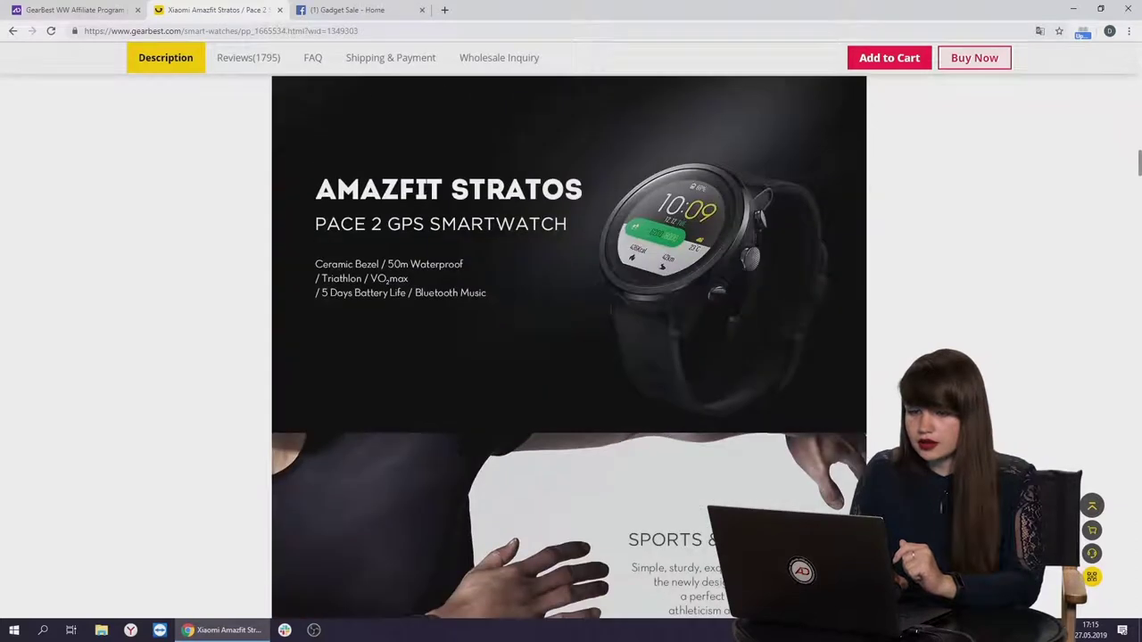
{"action": "scroll", "coordinate": [569, 346], "scroll_direction": "down", "scroll_amount": 1}
{"action": "scroll", "coordinate": [568, 346], "scroll_direction": "down", "scroll_amount": 3}
{"action": "scroll", "coordinate": [568, 346], "scroll_direction": "down", "scroll_amount": 2}
{"action": "scroll", "coordinate": [569, 346], "scroll_direction": "down", "scroll_amount": 3}
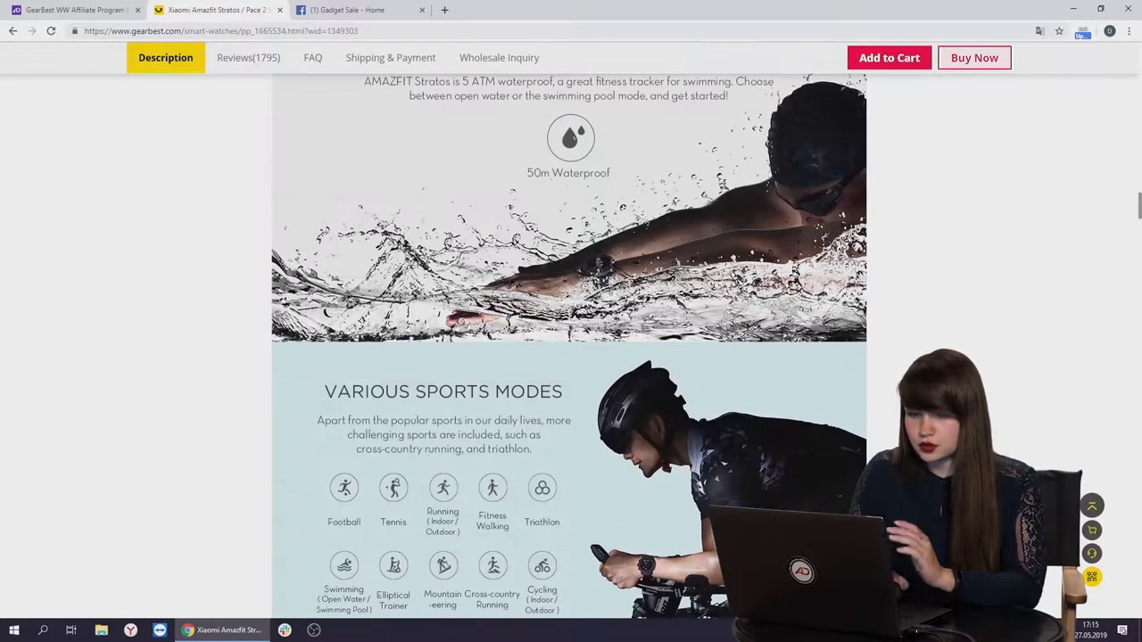
{"action": "scroll", "coordinate": [569, 346], "scroll_direction": "down", "scroll_amount": 2}
{"action": "scroll", "coordinate": [569, 346], "scroll_direction": "down", "scroll_amount": 2}
{"action": "scroll", "coordinate": [568, 346], "scroll_direction": "up", "scroll_amount": 2}
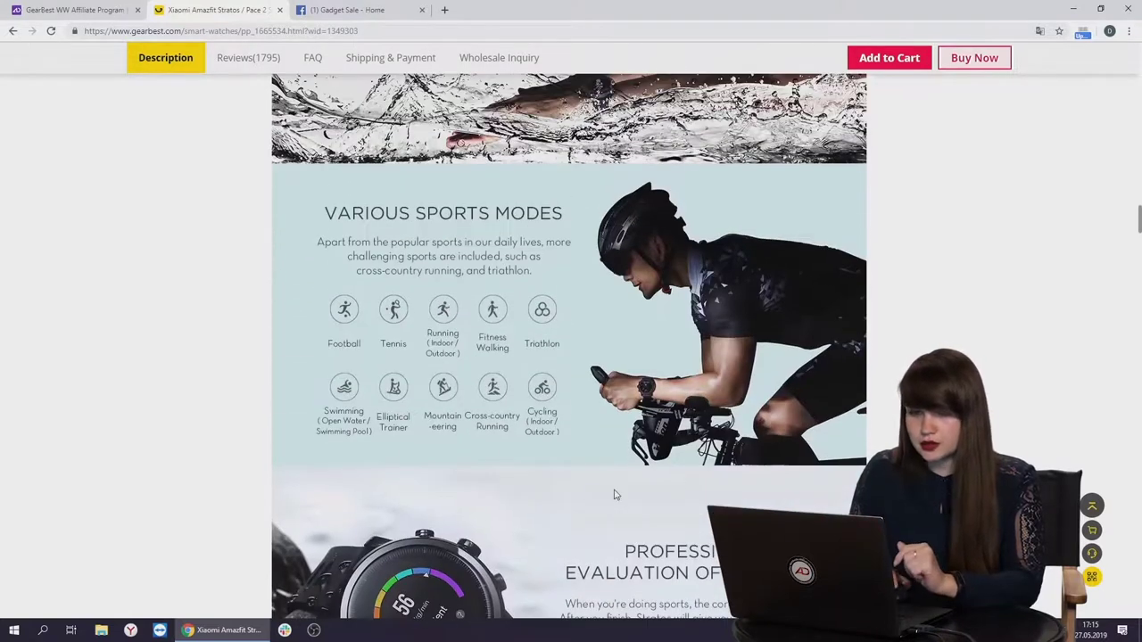
{"action": "scroll", "coordinate": [852, 439], "scroll_direction": "down", "scroll_amount": 2}
{"action": "scroll", "coordinate": [852, 438], "scroll_direction": "down", "scroll_amount": 3}
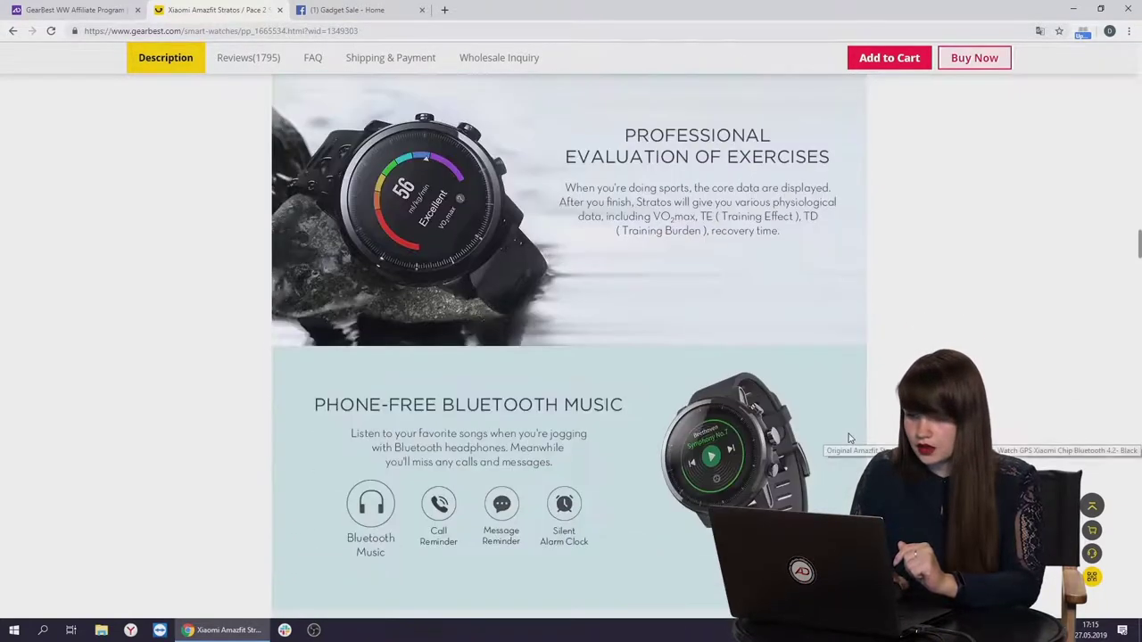
{"action": "scroll", "coordinate": [849, 438], "scroll_direction": "down", "scroll_amount": 1}
{"action": "scroll", "coordinate": [874, 393], "scroll_direction": "up", "scroll_amount": 5}
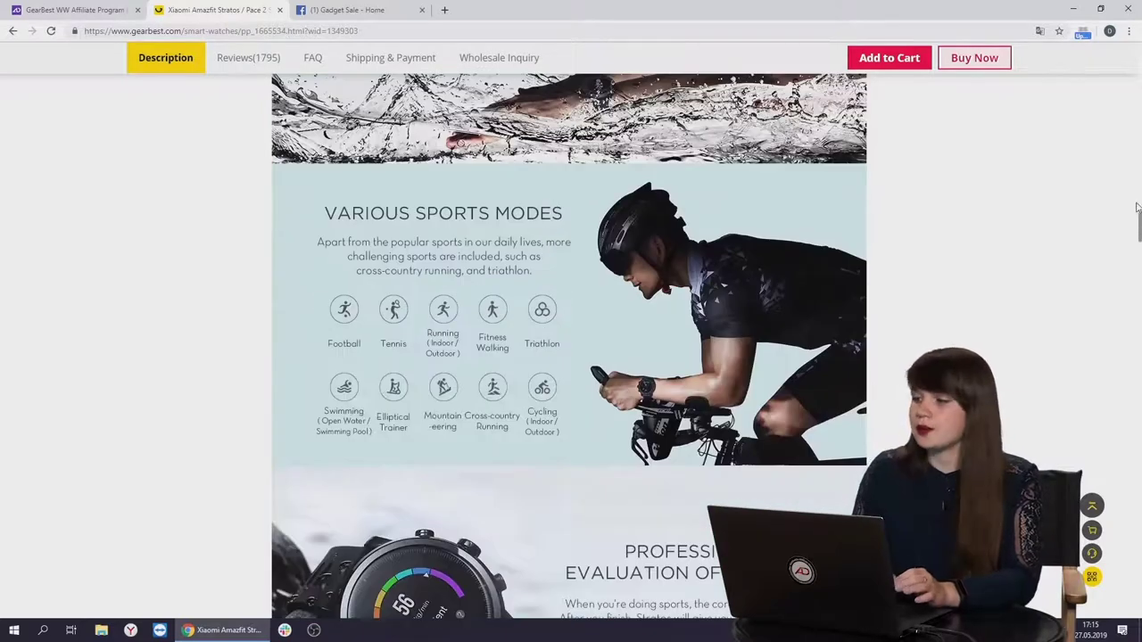
Return to the top and select the smartwatch's full product title
{"action": "left_click_drag", "start_coordinate": [1140, 226], "coordinate": [1139, 98]}
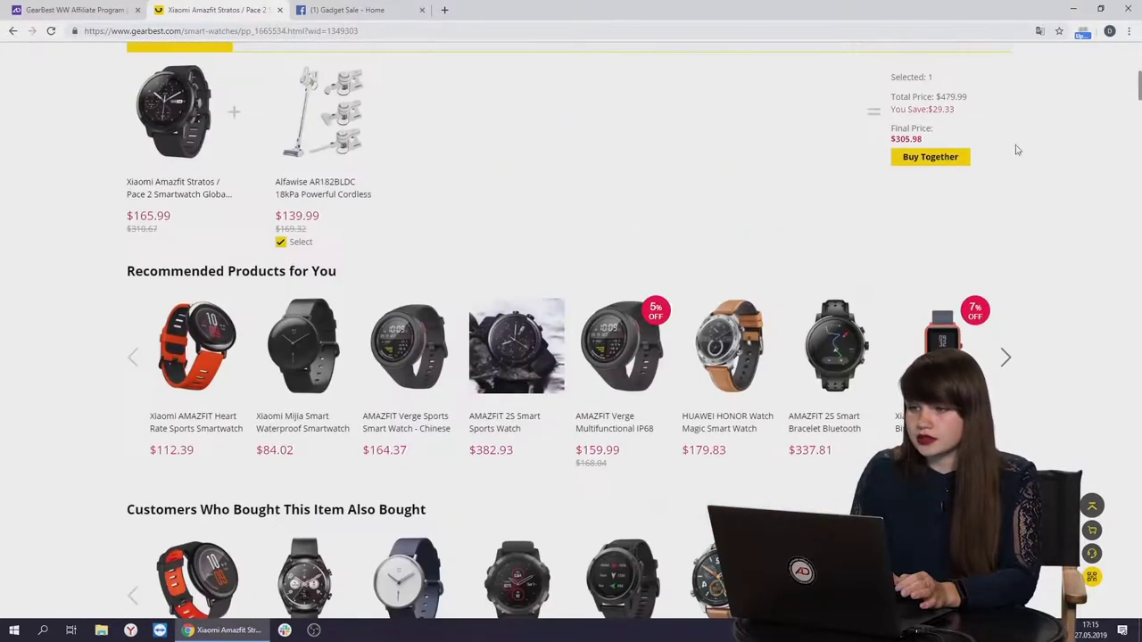
{"action": "scroll", "coordinate": [999, 166], "scroll_direction": "up", "scroll_amount": 3}
{"action": "scroll", "coordinate": [1061, 256], "scroll_direction": "up", "scroll_amount": 3}
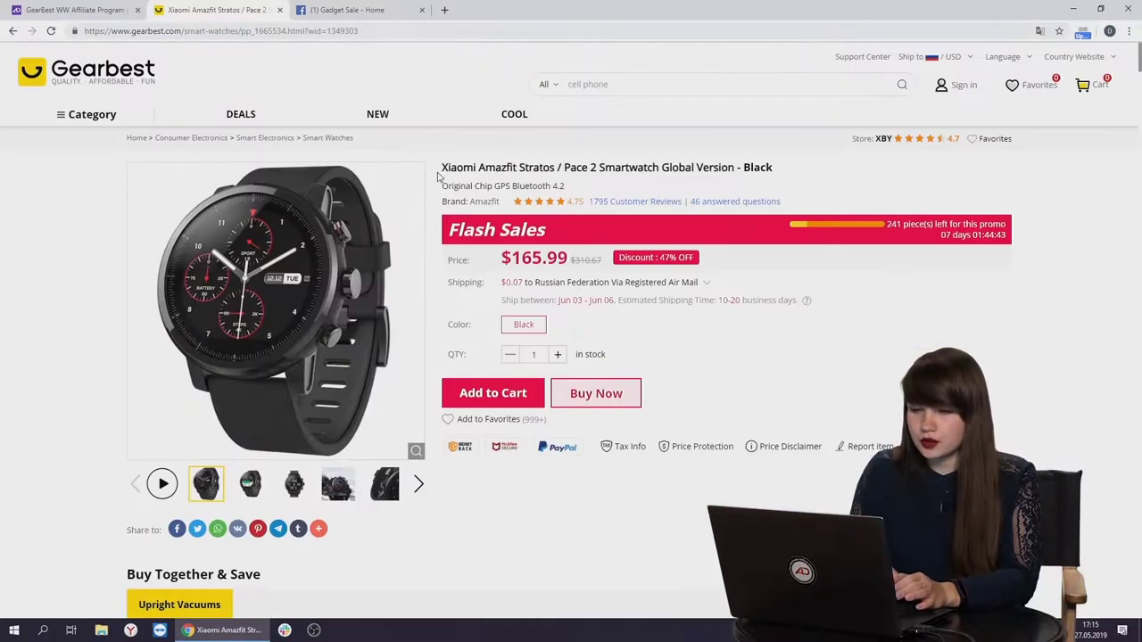
{"action": "left_click_drag", "start_coordinate": [441, 170], "coordinate": [759, 159]}
{"action": "key", "text": "ctrl+c"}
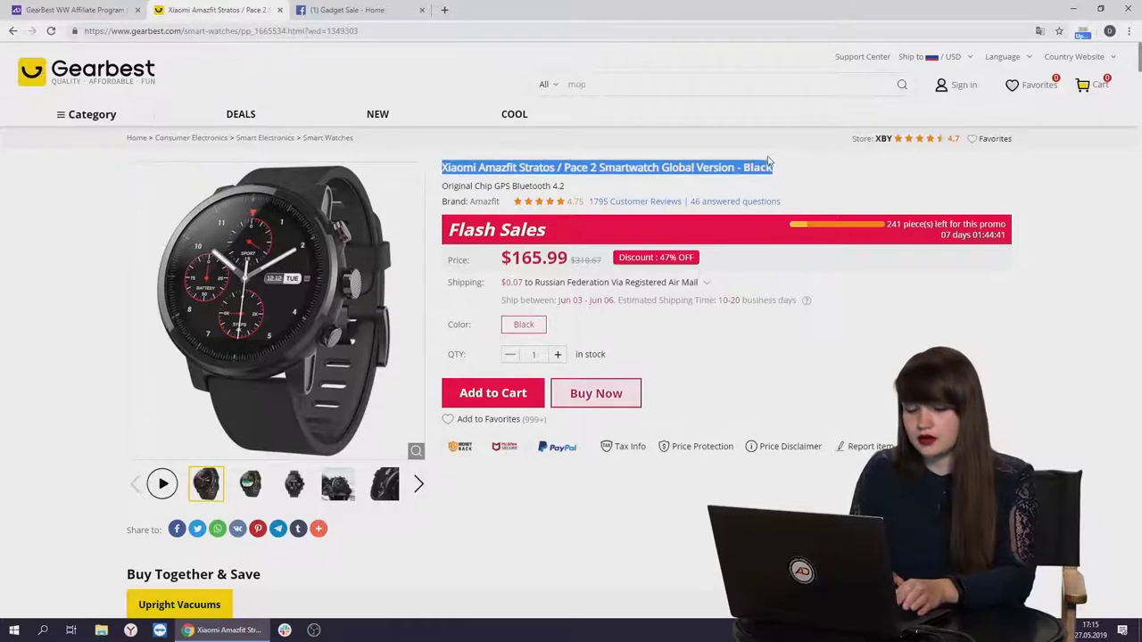
Start a Gadget Sale post with the pasted smartwatch title, removing '- Black'
{"action": "left_click", "coordinate": [348, 9]}
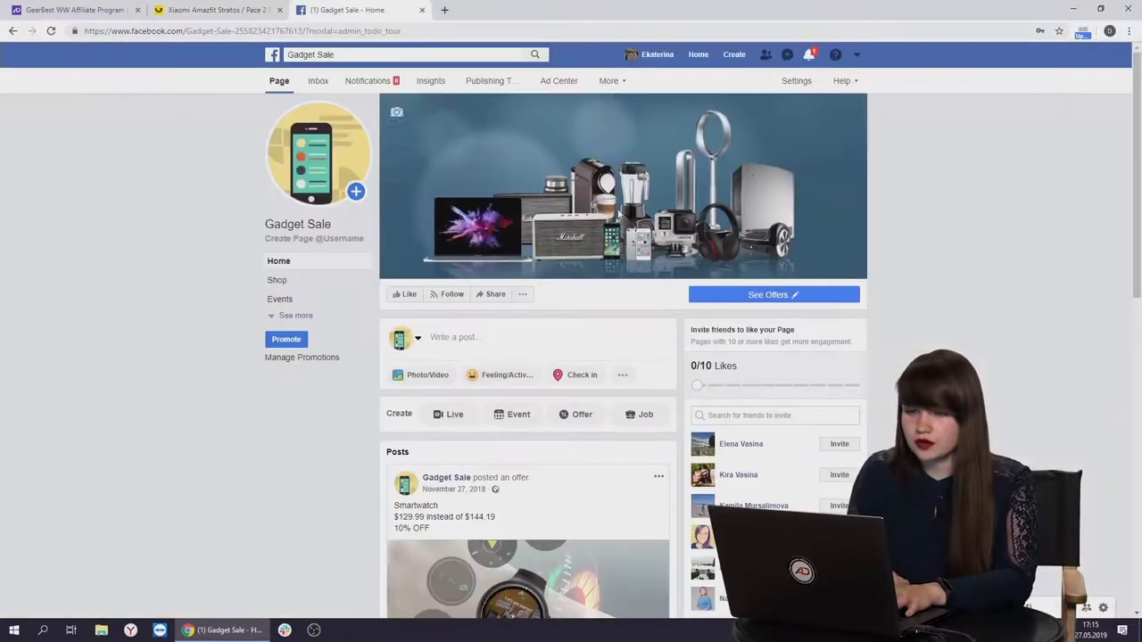
{"action": "scroll", "coordinate": [504, 285], "scroll_direction": "down", "scroll_amount": 1}
{"action": "left_click", "coordinate": [503, 283]}
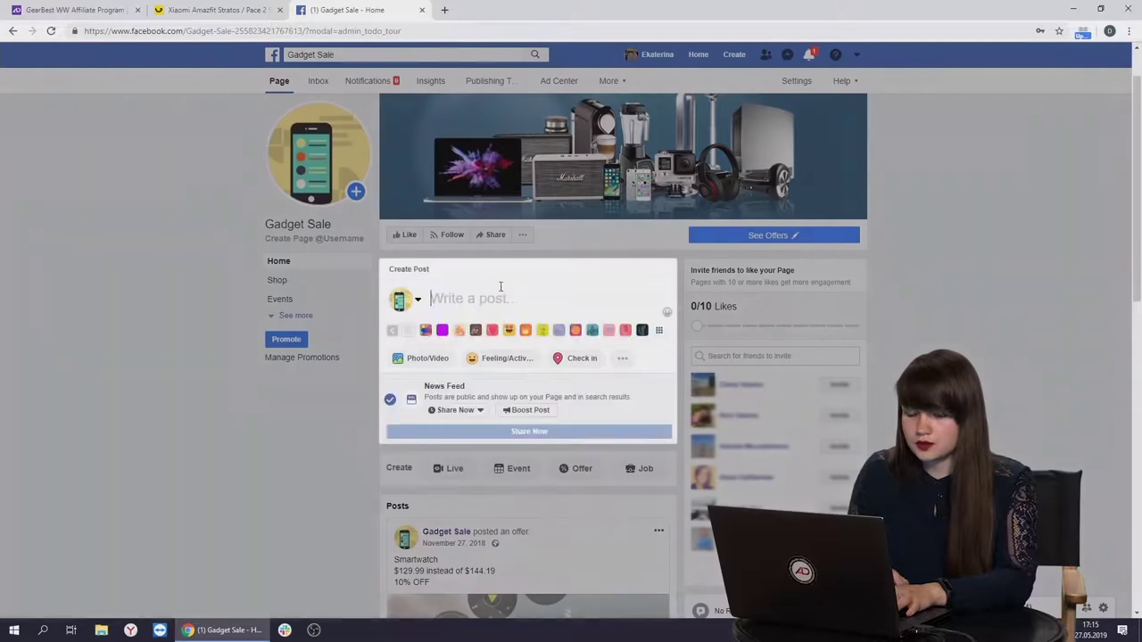
{"action": "key", "text": "ctrl+v"}
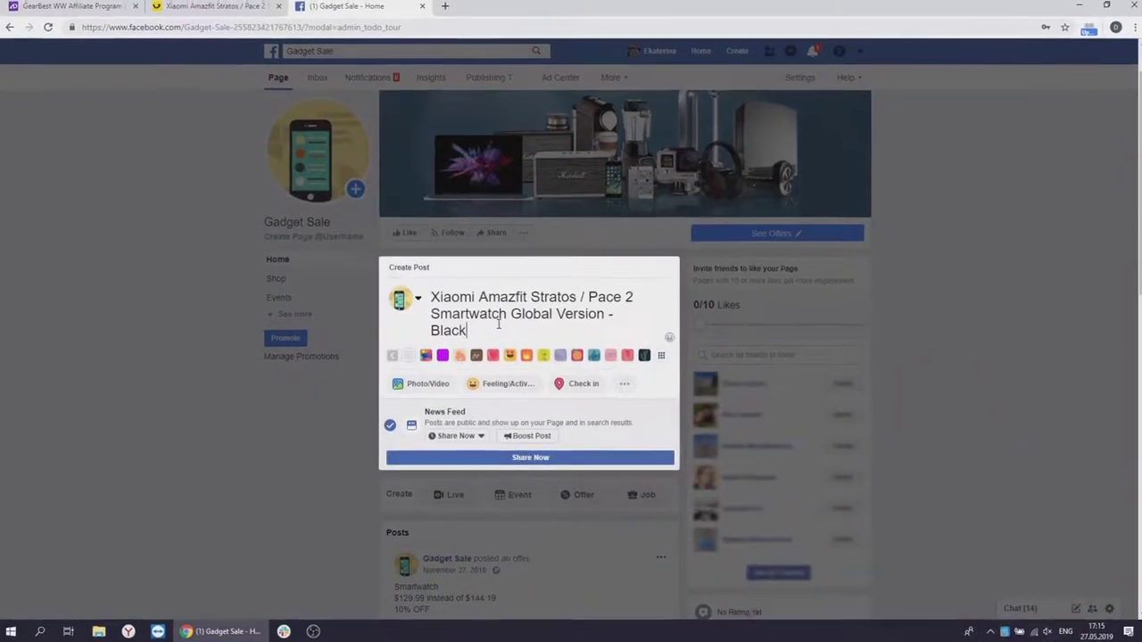
{"action": "left_click_drag", "start_coordinate": [498, 325], "coordinate": [622, 318]}
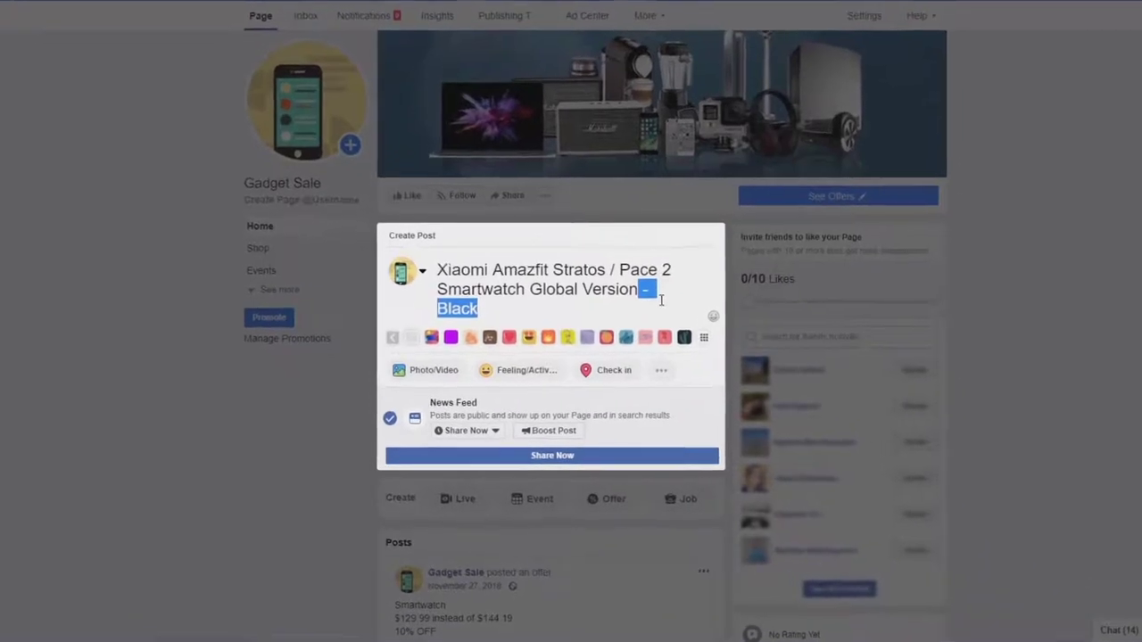
{"action": "key", "text": "BackSpace"}
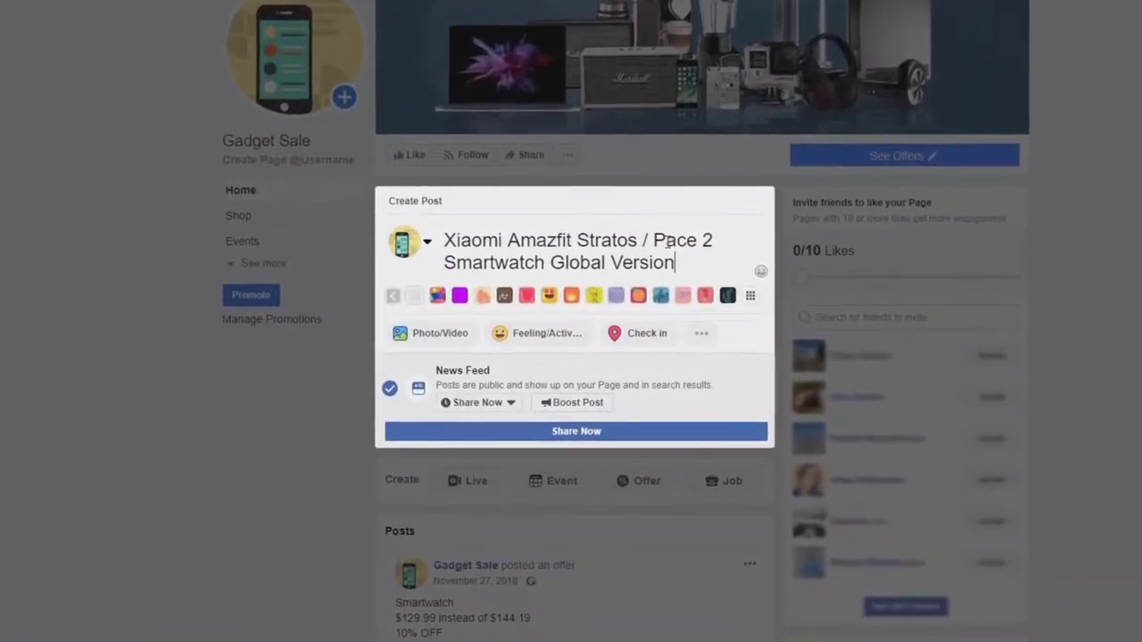
Add the lines 47% OFF, Waterproof and Perfect fitness tracker below the title
{"action": "key", "text": "Return"}
{"action": "type", "text": "47% OFF"}
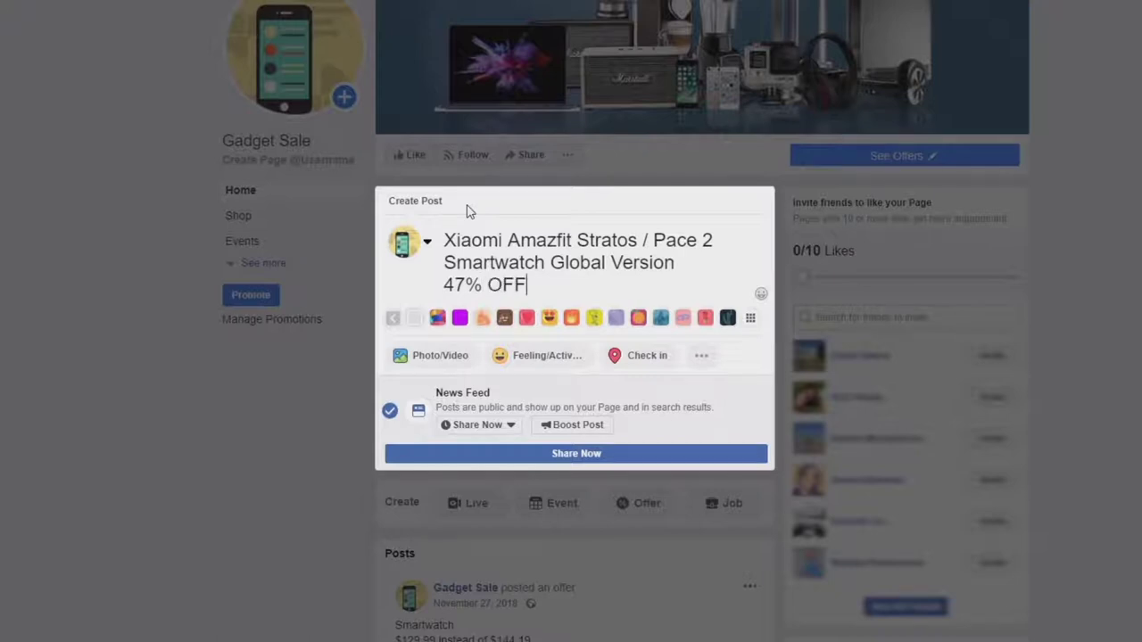
{"action": "key", "text": "Return"}
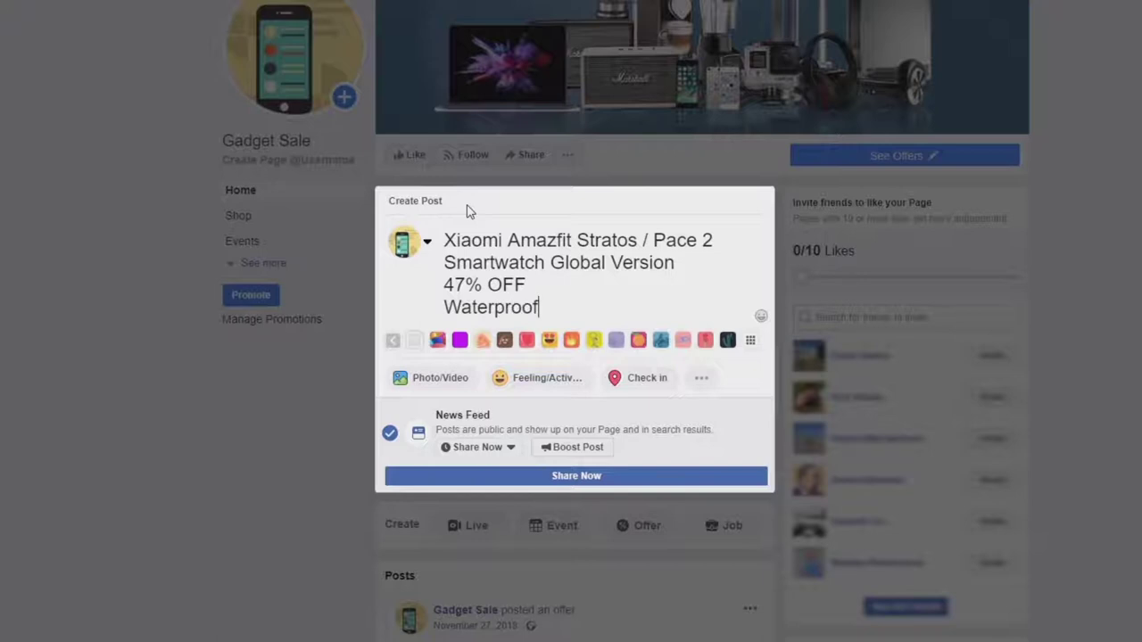
{"action": "key", "text": "Return"}
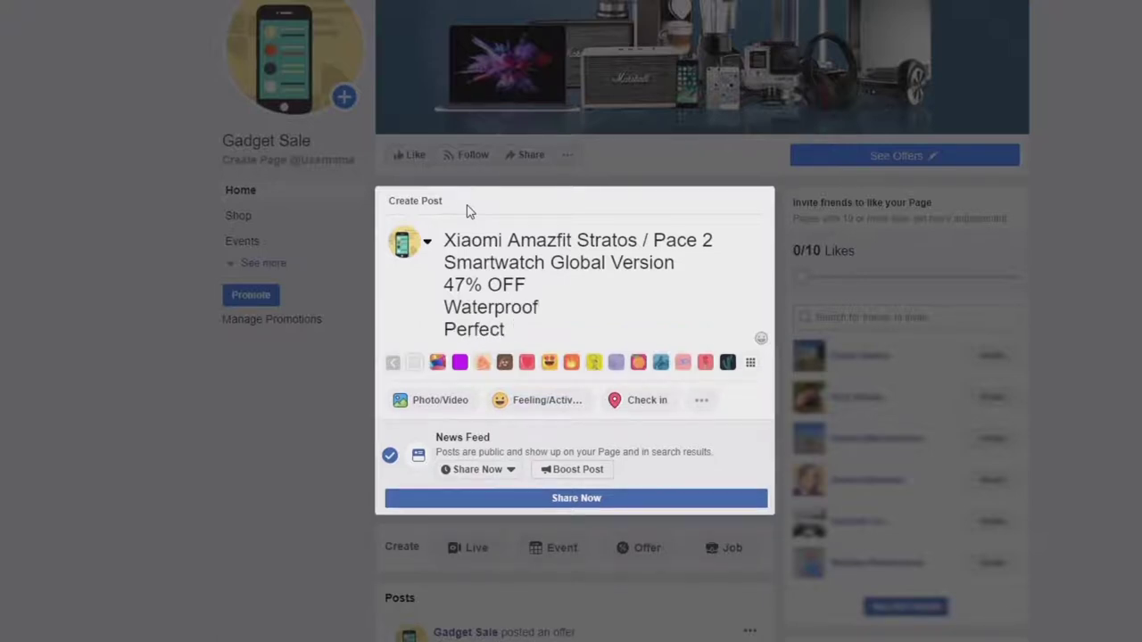
{"action": "type", "text": "fitness tracker"}
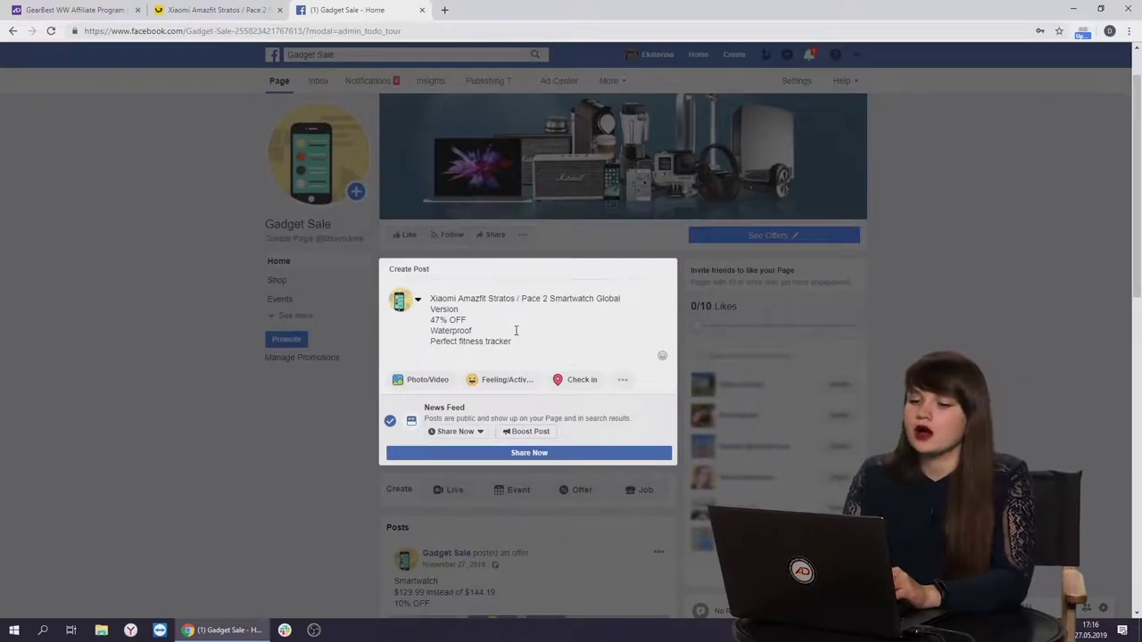
{"action": "key", "text": "Return"}
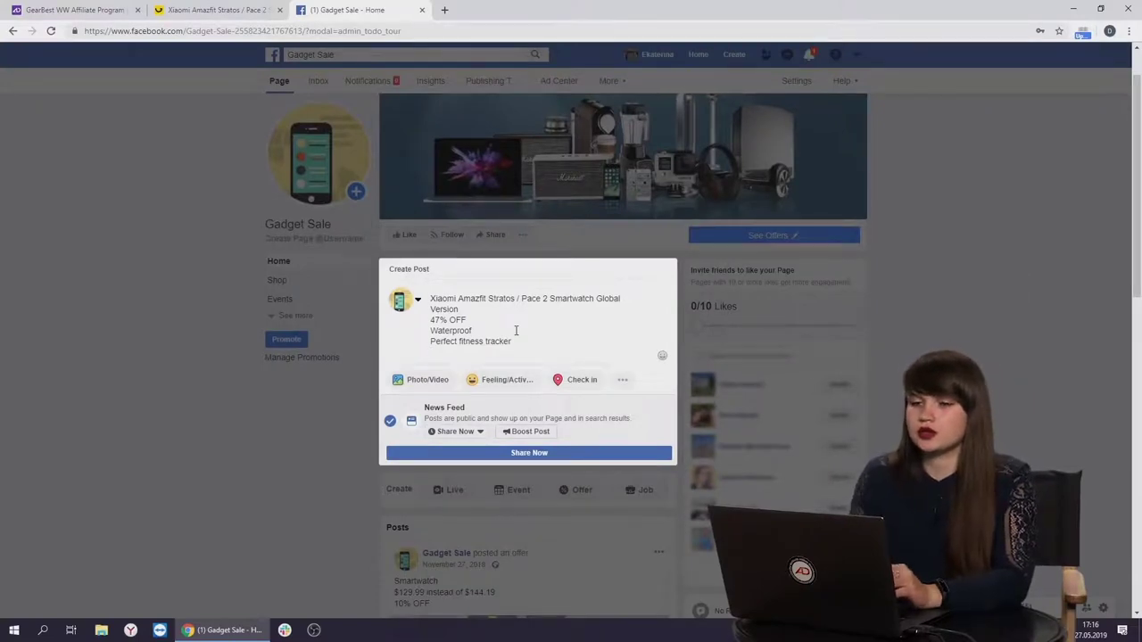
{"action": "left_click", "coordinate": [215, 9]}
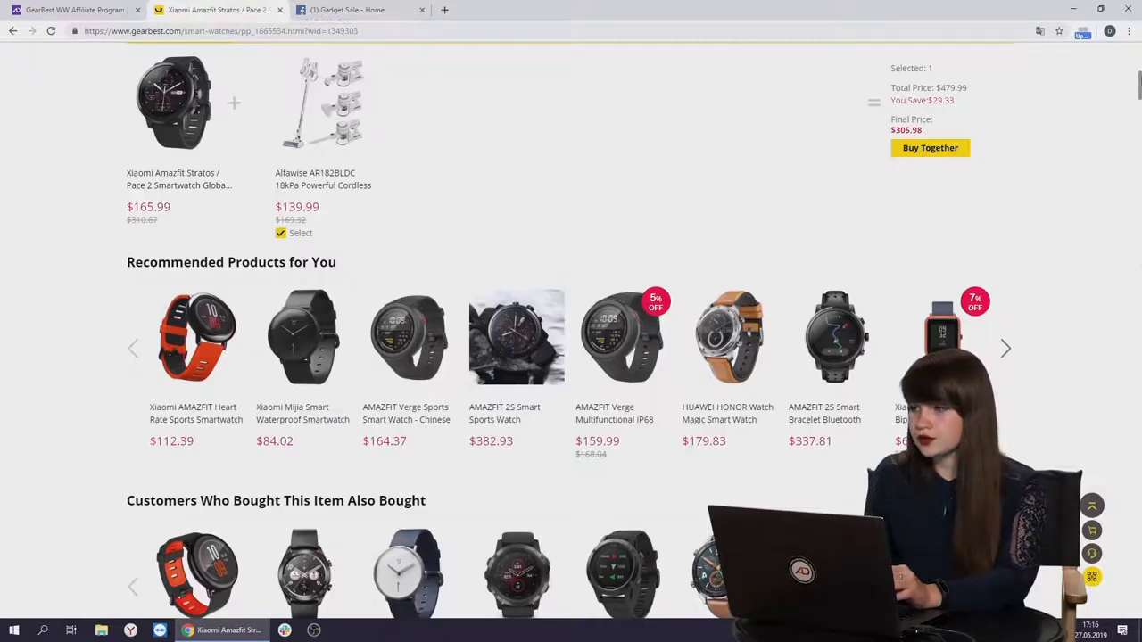
Copy the Gearbest product URL and enter Subid Facebook in Admitad's Deeplink tool
{"action": "key", "text": "Home"}
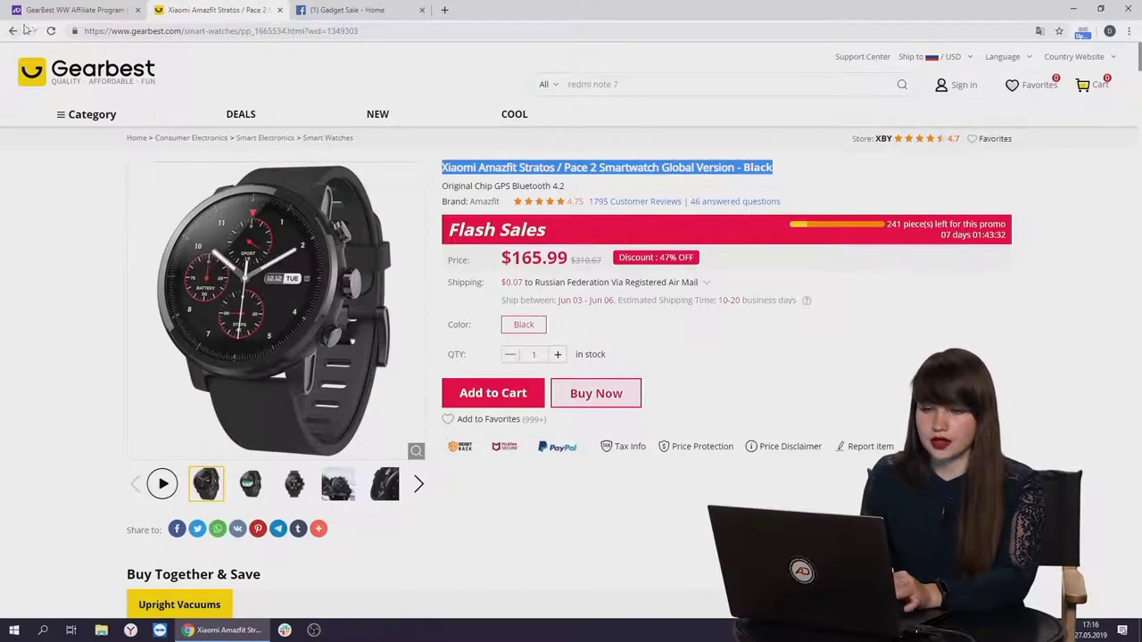
{"action": "left_click", "coordinate": [130, 31]}
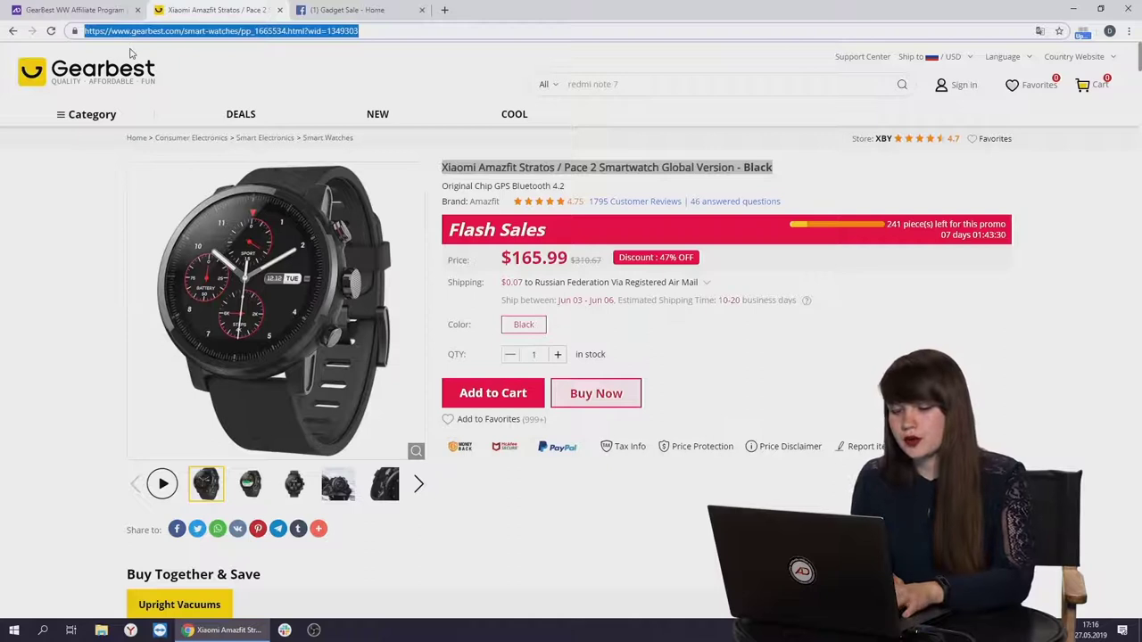
{"action": "left_click", "coordinate": [76, 10]}
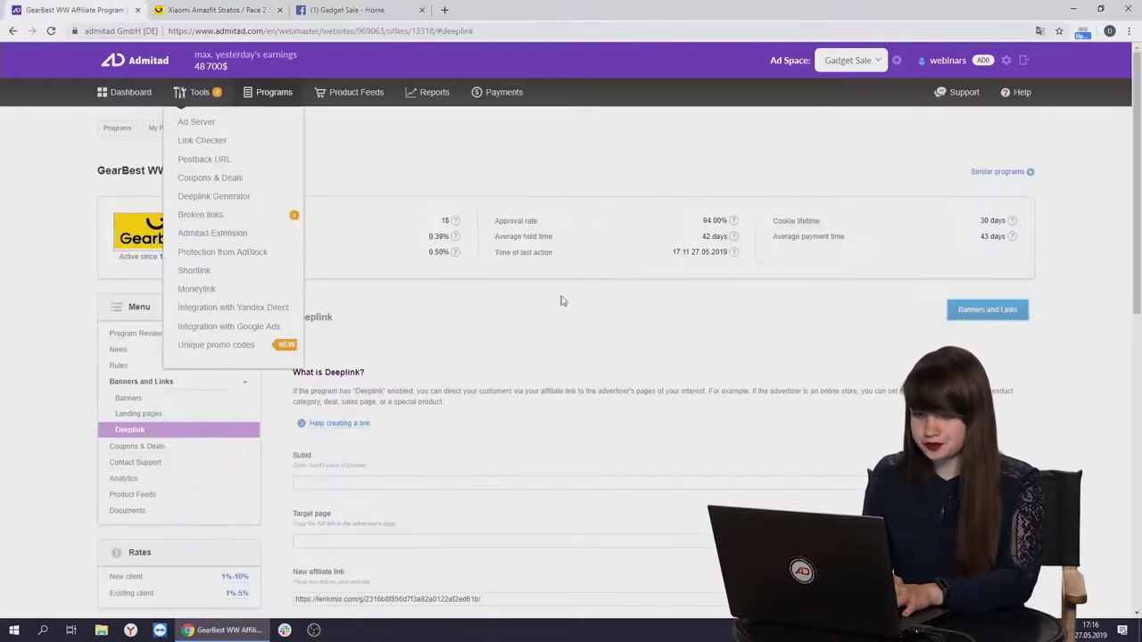
{"action": "scroll", "coordinate": [711, 368], "scroll_direction": "down", "scroll_amount": 2}
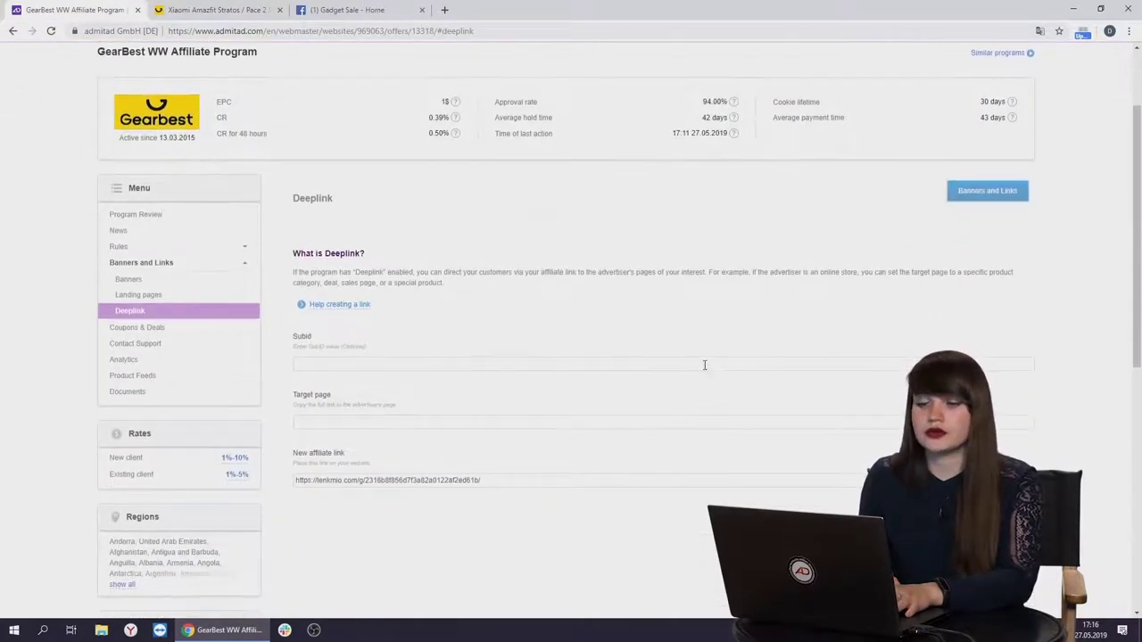
{"action": "left_click", "coordinate": [377, 361]}
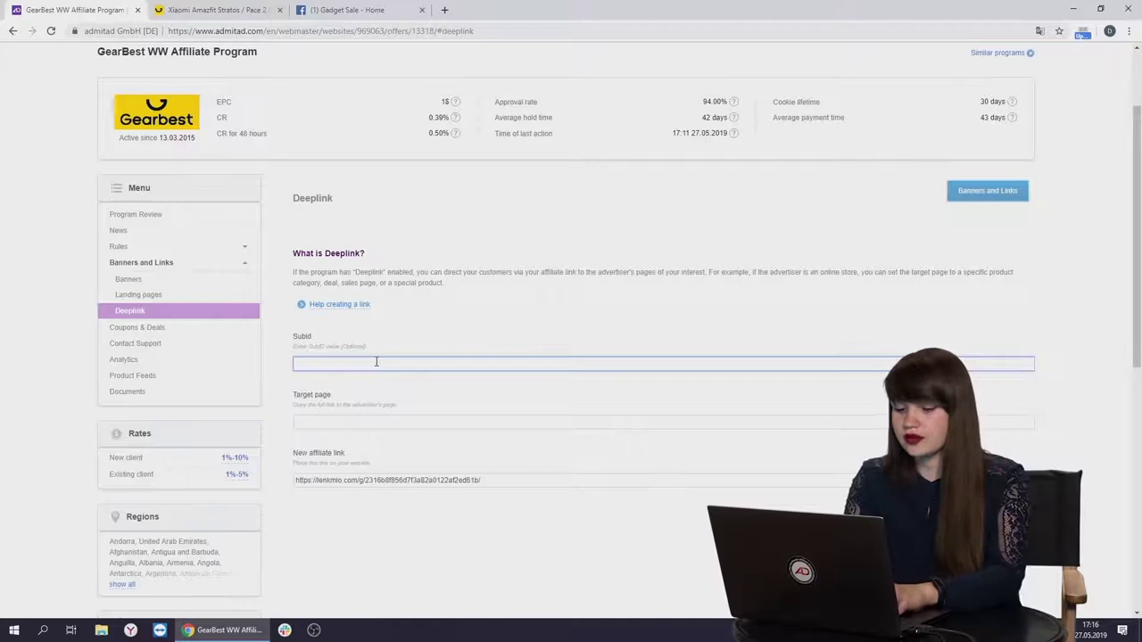
{"action": "type", "text": "Facebook"}
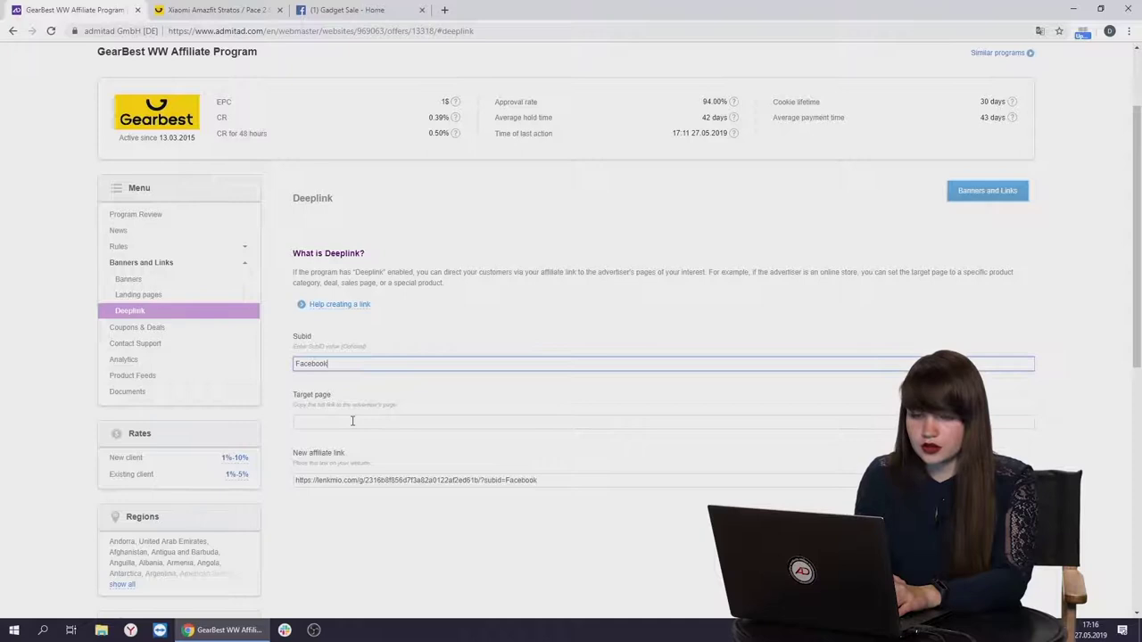
Paste the product URL as Target page and copy the generated affiliate link
{"action": "left_click", "coordinate": [352, 420]}
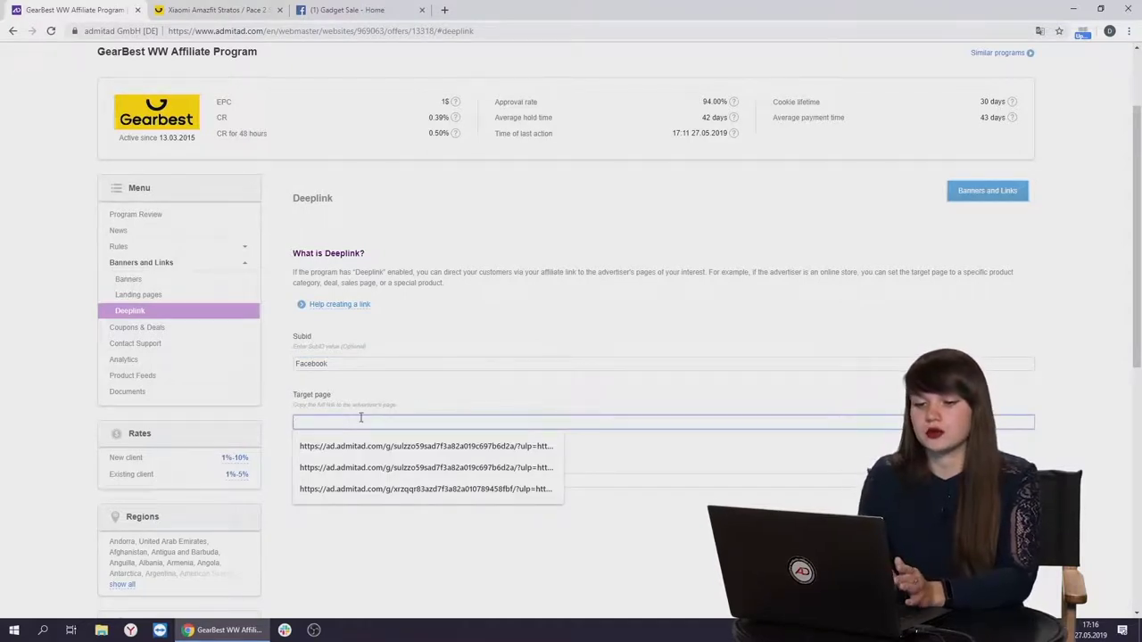
{"action": "key", "text": "Escape"}
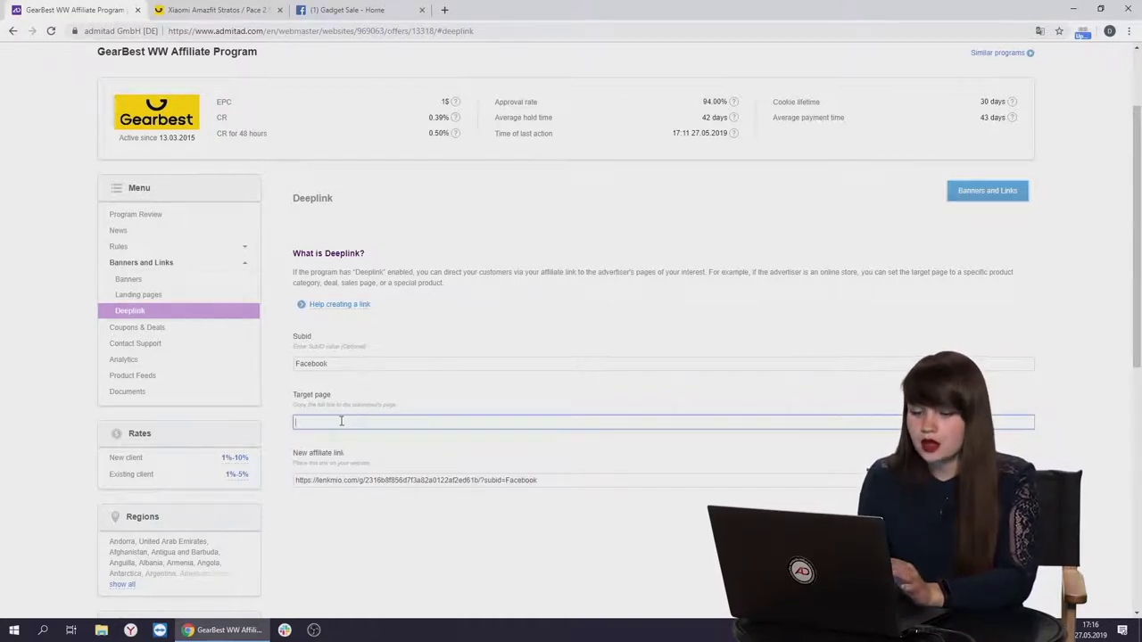
{"action": "left_click", "coordinate": [343, 420]}
{"action": "type", "text": "https://www.gearbest.com/smart-watches/pp_1665534.html?wid=1349303"}
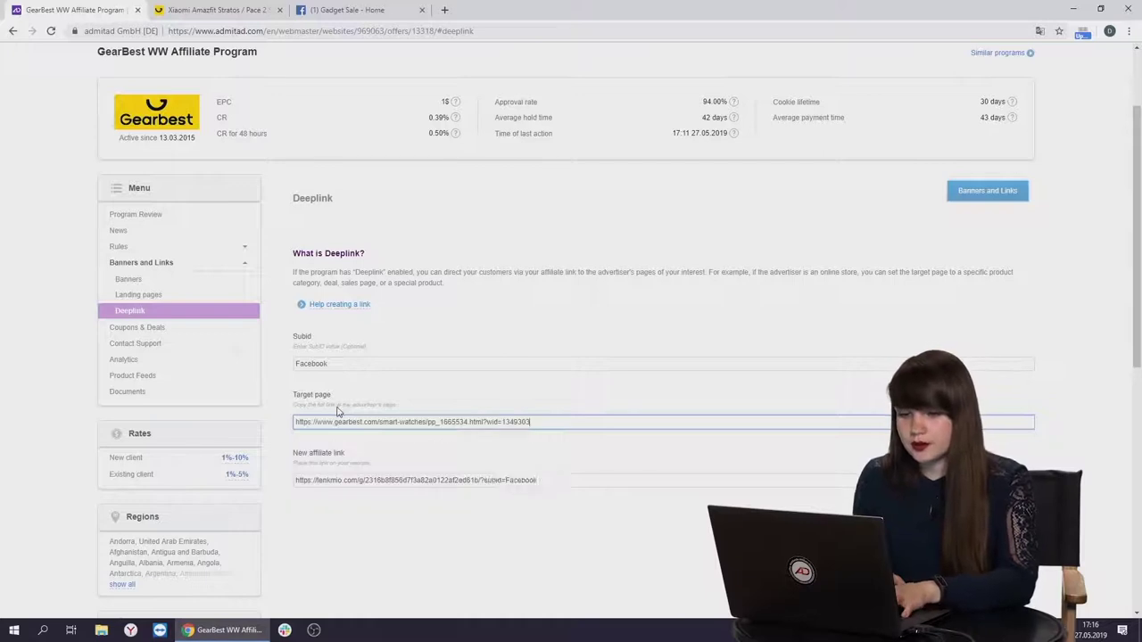
{"action": "left_click", "coordinate": [519, 482]}
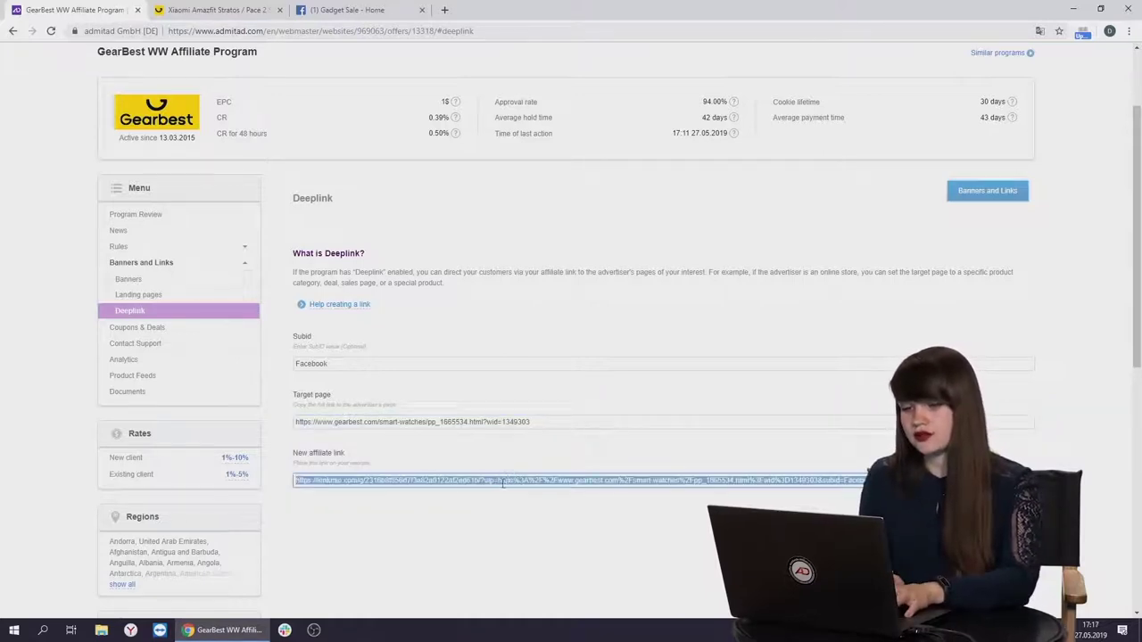
{"action": "right_click", "coordinate": [493, 487]}
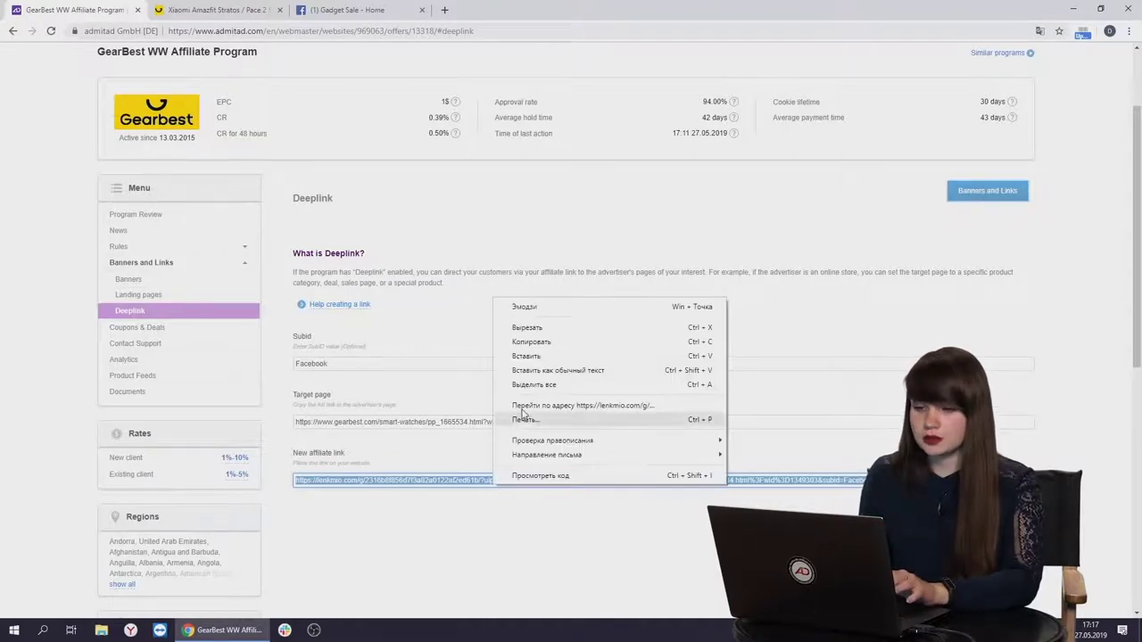
{"action": "left_click", "coordinate": [534, 347]}
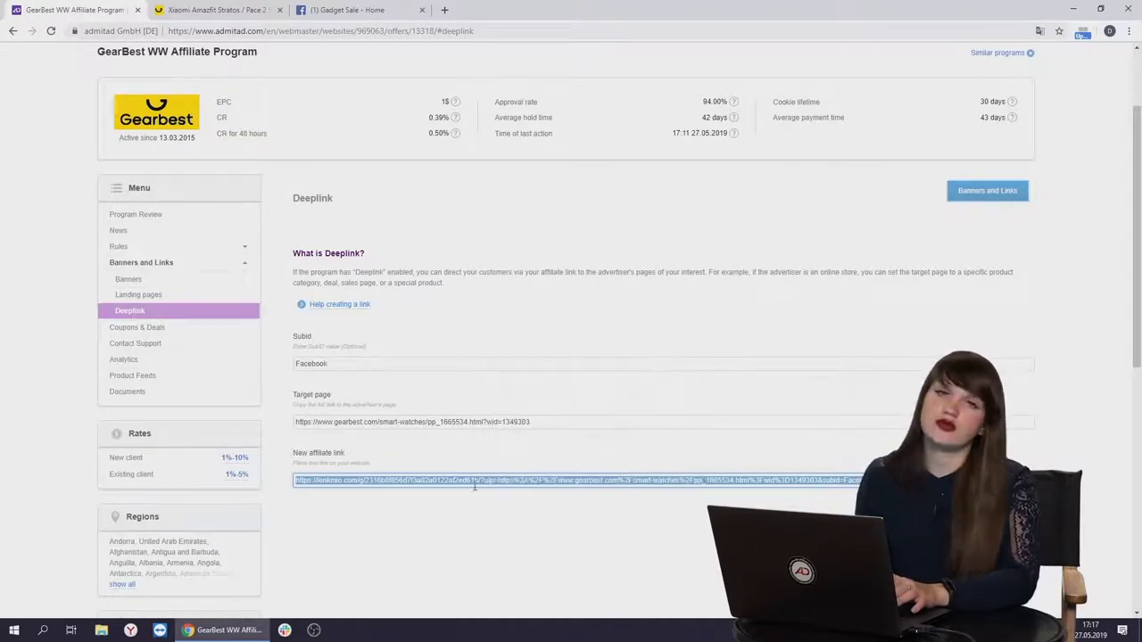
{"action": "scroll", "coordinate": [472, 310], "scroll_direction": "up", "scroll_amount": 2}
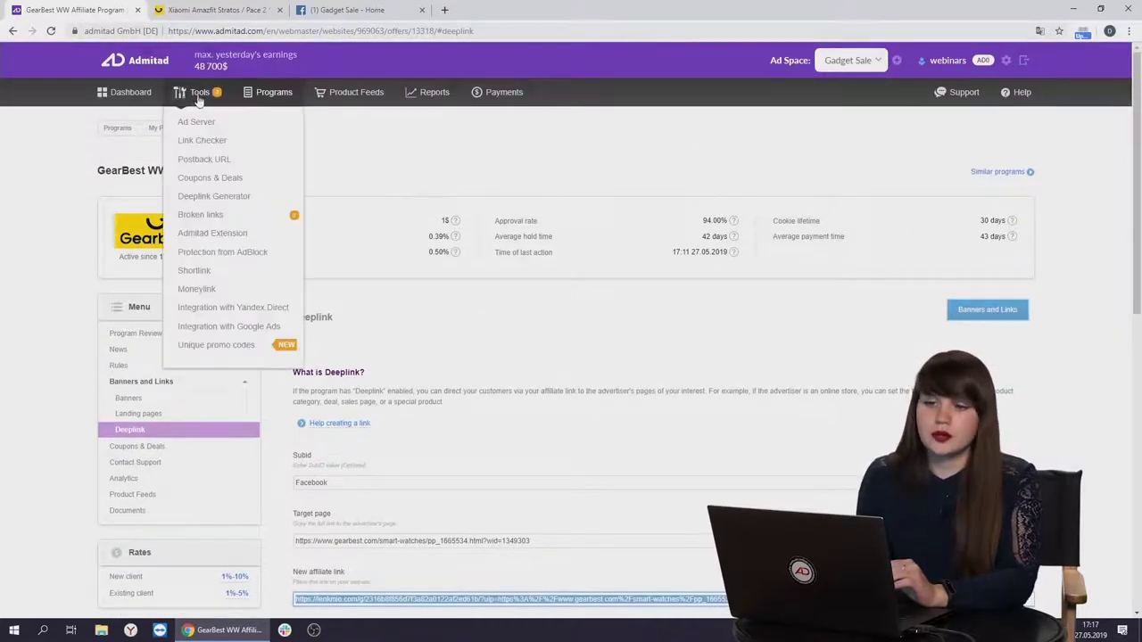
{"action": "mouse_move", "coordinate": [194, 92]}
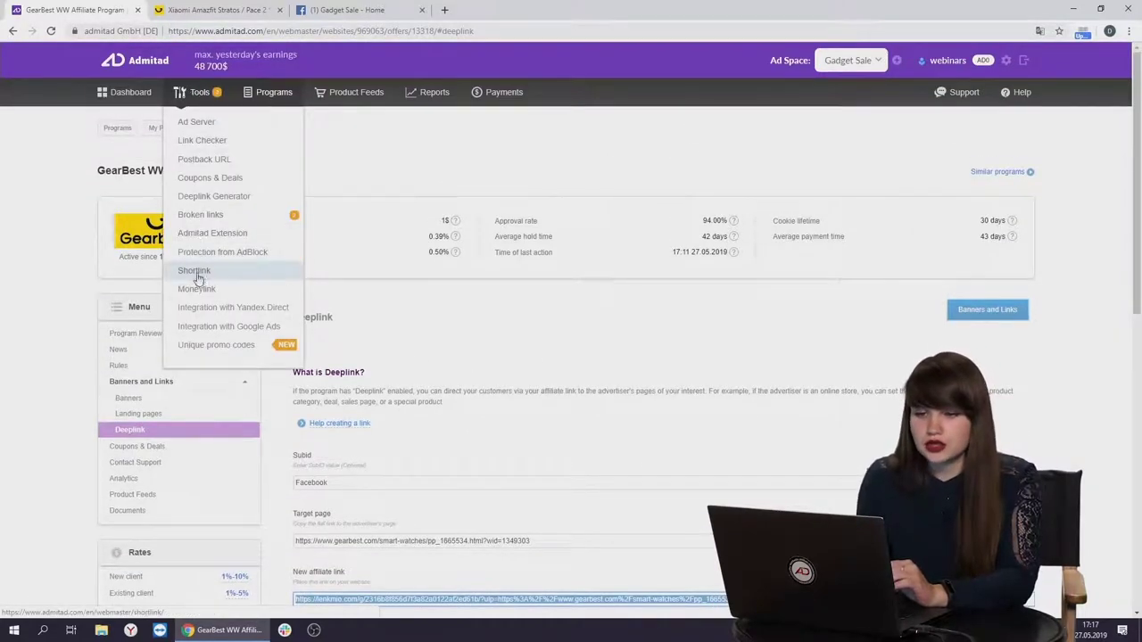
Shorten the Facebook-tagged affiliate link to grbe.st/gpRNEQ with Admitad's Shortlink tool
{"action": "left_click", "coordinate": [194, 271]}
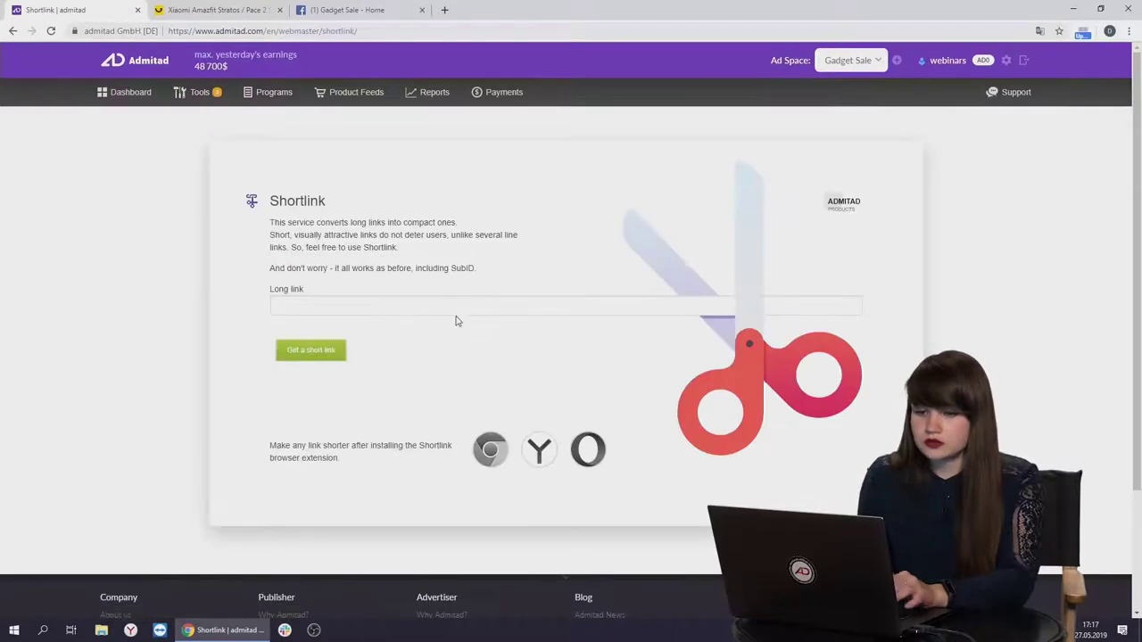
{"action": "left_click", "coordinate": [456, 311]}
{"action": "key", "text": "ctrl+v"}
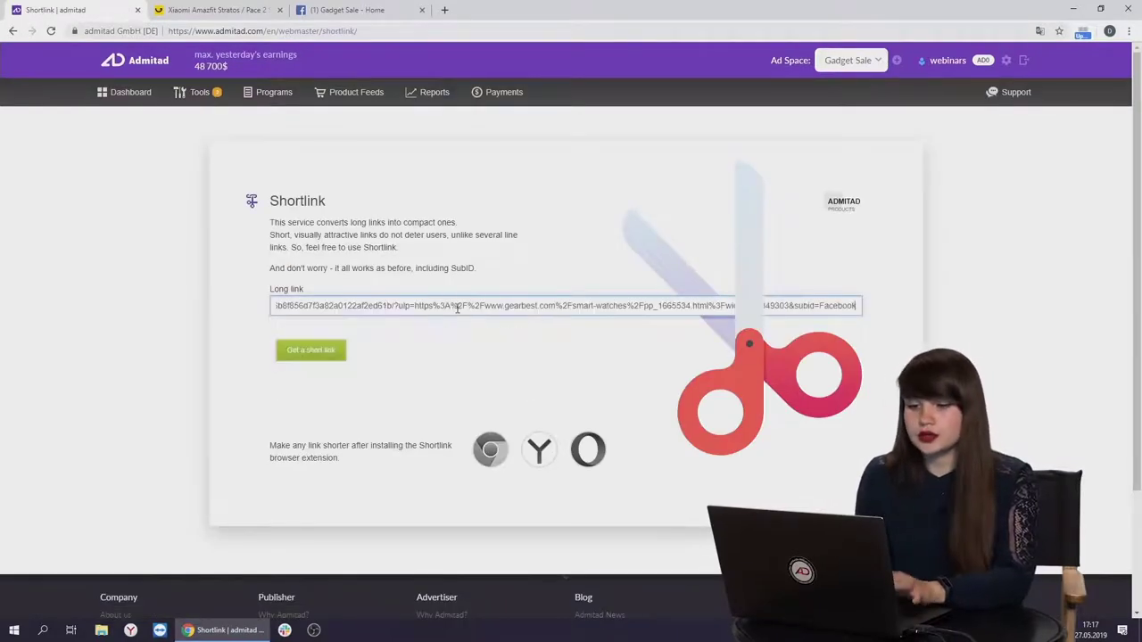
{"action": "left_click", "coordinate": [328, 350]}
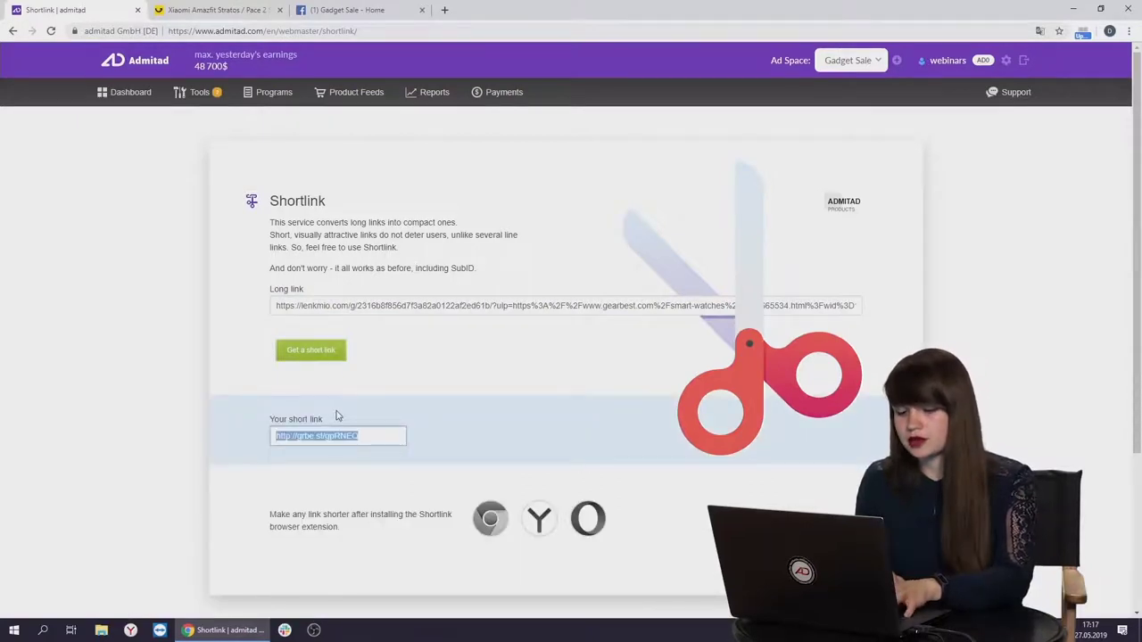
{"action": "left_click", "coordinate": [375, 10]}
Add the grbe.st short link to the post and publish it as a regular post
{"action": "type", "text": "http://grbe.st/gpRNEQ"}
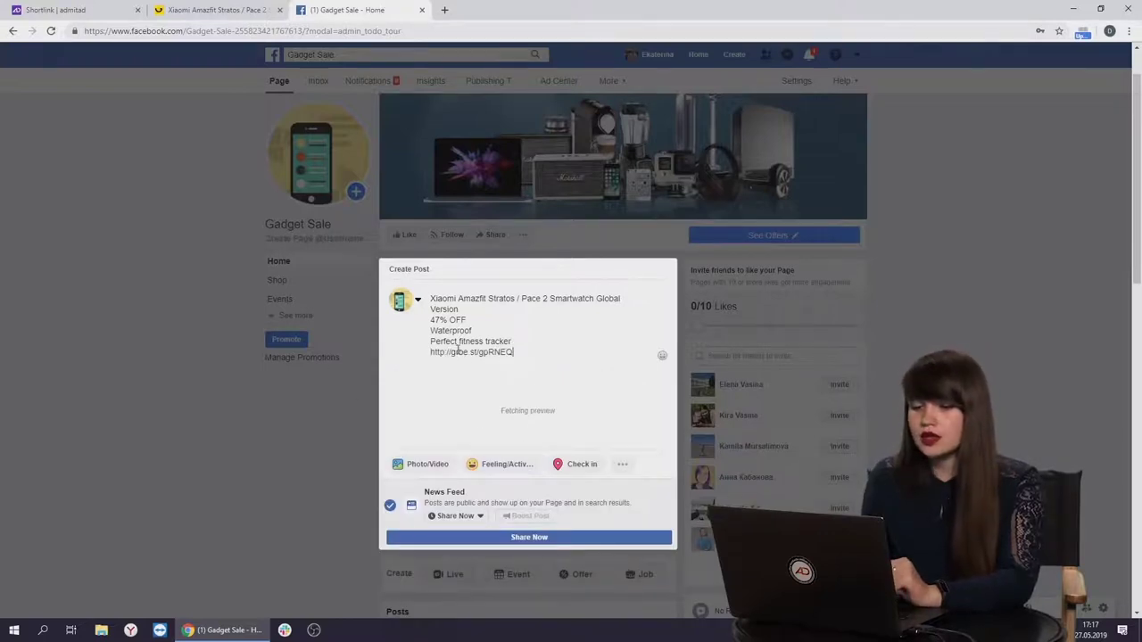
{"action": "scroll", "coordinate": [525, 357], "scroll_direction": "down", "scroll_amount": 1}
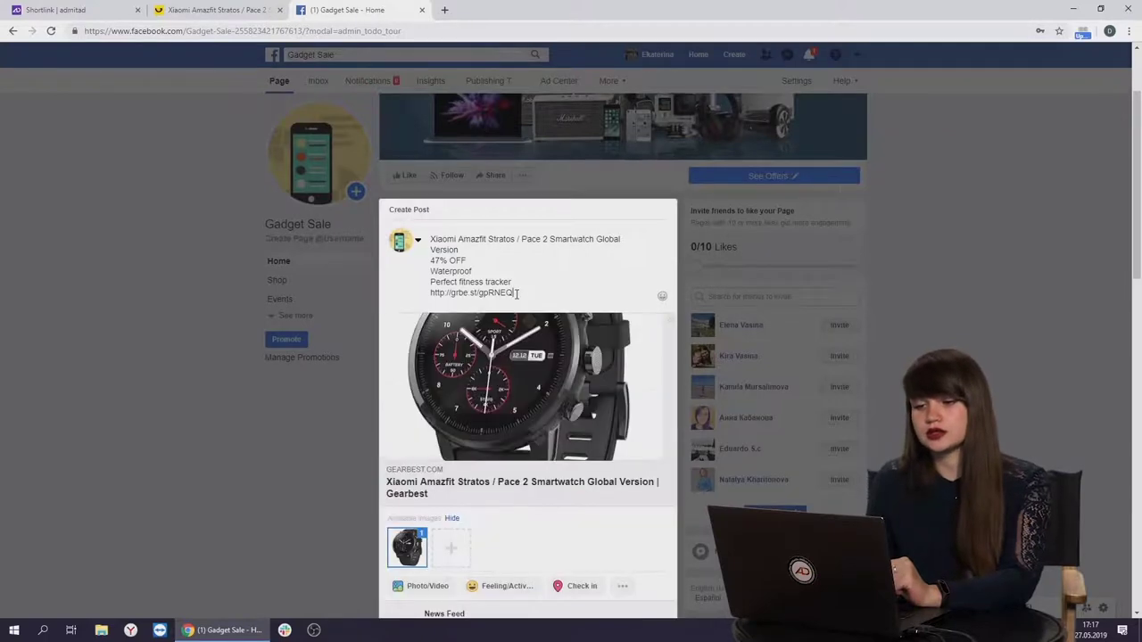
{"action": "scroll", "coordinate": [526, 366], "scroll_direction": "down", "scroll_amount": 3}
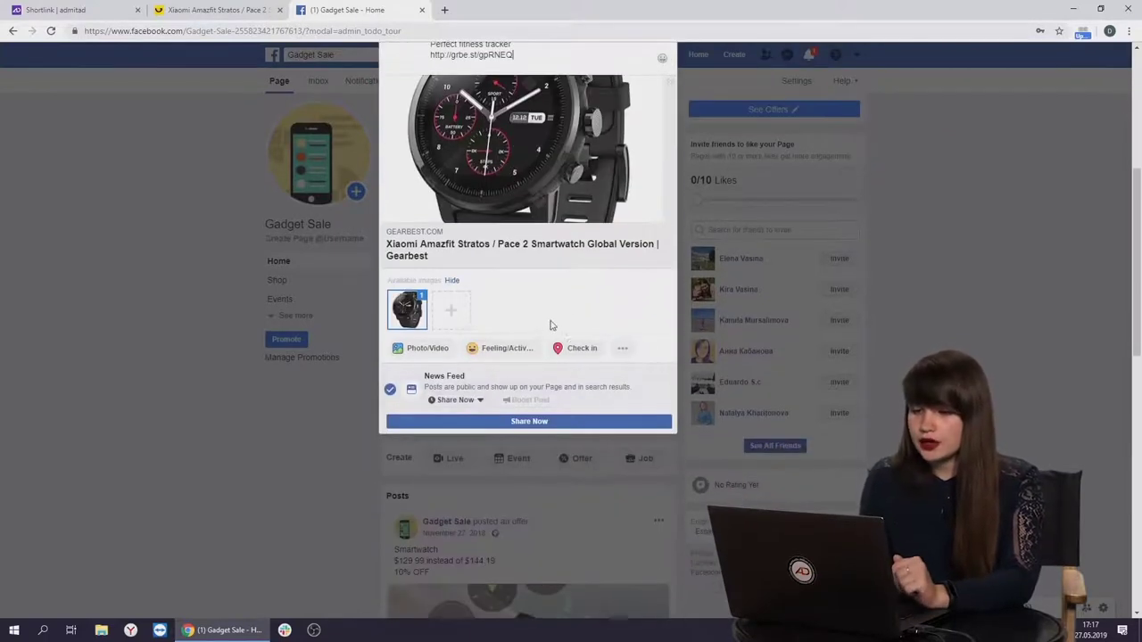
{"action": "scroll", "coordinate": [574, 313], "scroll_direction": "up", "scroll_amount": 1}
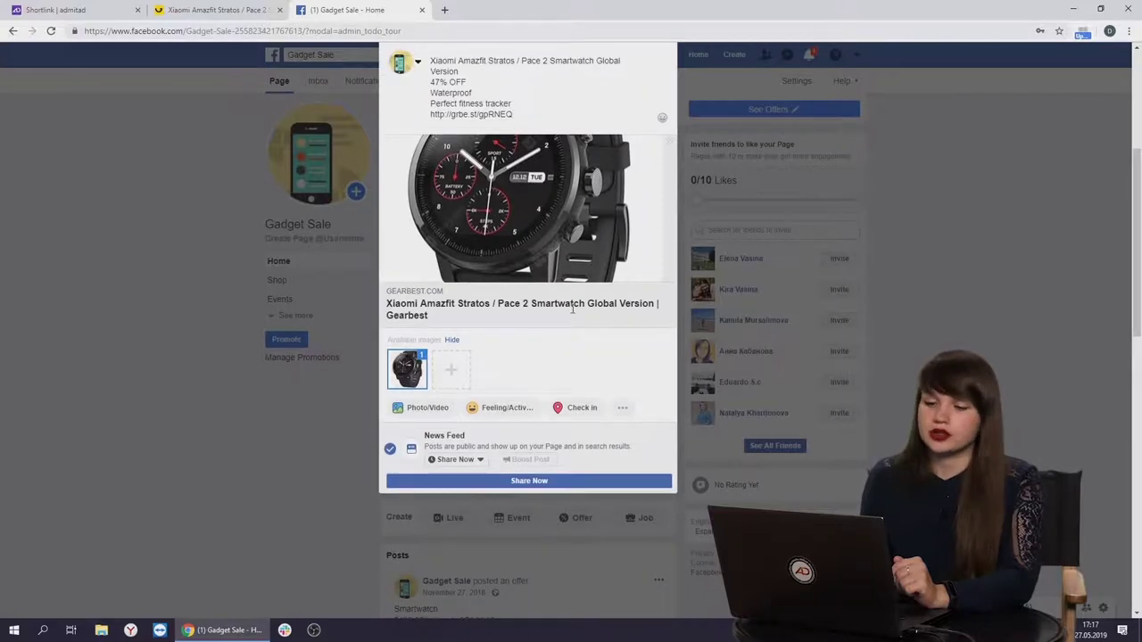
{"action": "scroll", "coordinate": [572, 315], "scroll_direction": "down", "scroll_amount": 1}
{"action": "scroll", "coordinate": [572, 315], "scroll_direction": "up", "scroll_amount": 1}
{"action": "scroll", "coordinate": [569, 321], "scroll_direction": "up", "scroll_amount": 1}
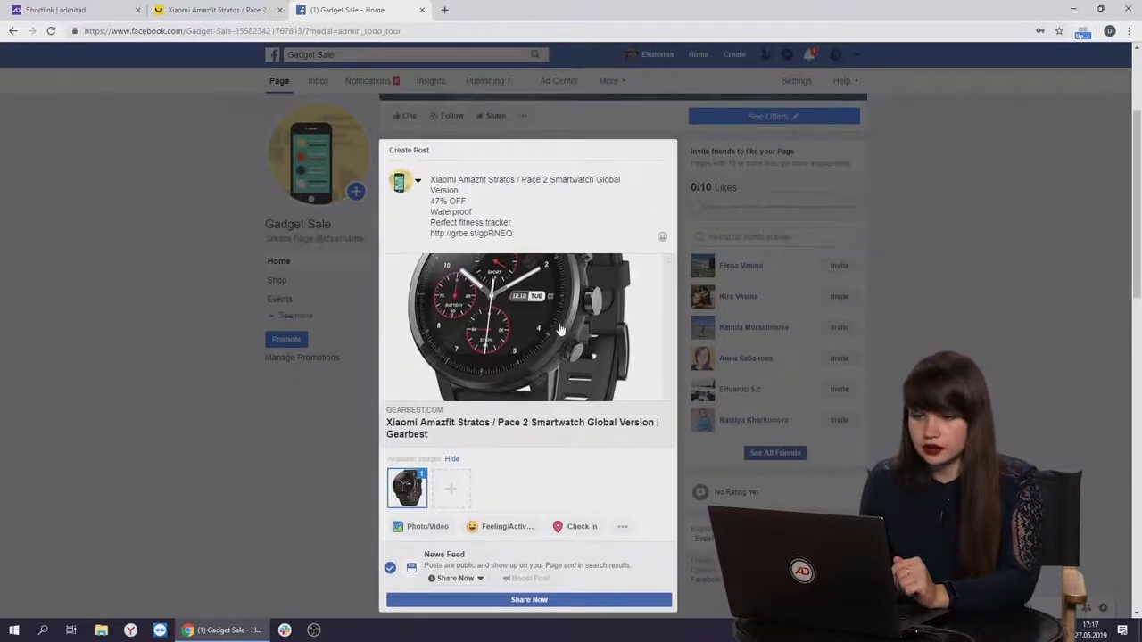
{"action": "scroll", "coordinate": [555, 375], "scroll_direction": "down", "scroll_amount": 2}
{"action": "left_click", "coordinate": [551, 422]}
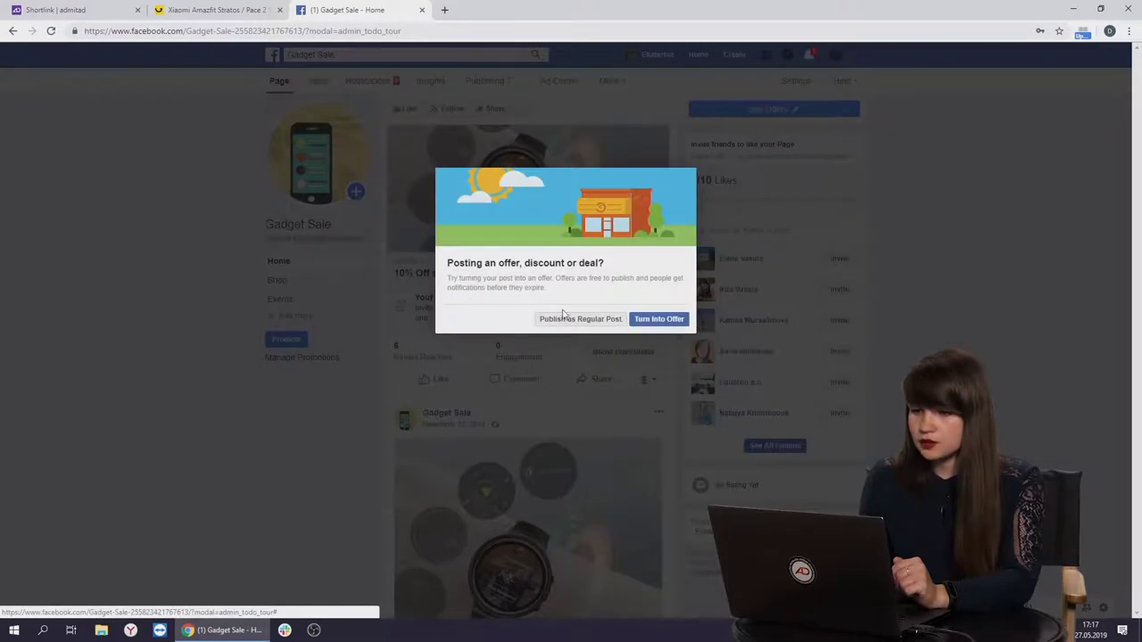
{"action": "left_click", "coordinate": [603, 322]}
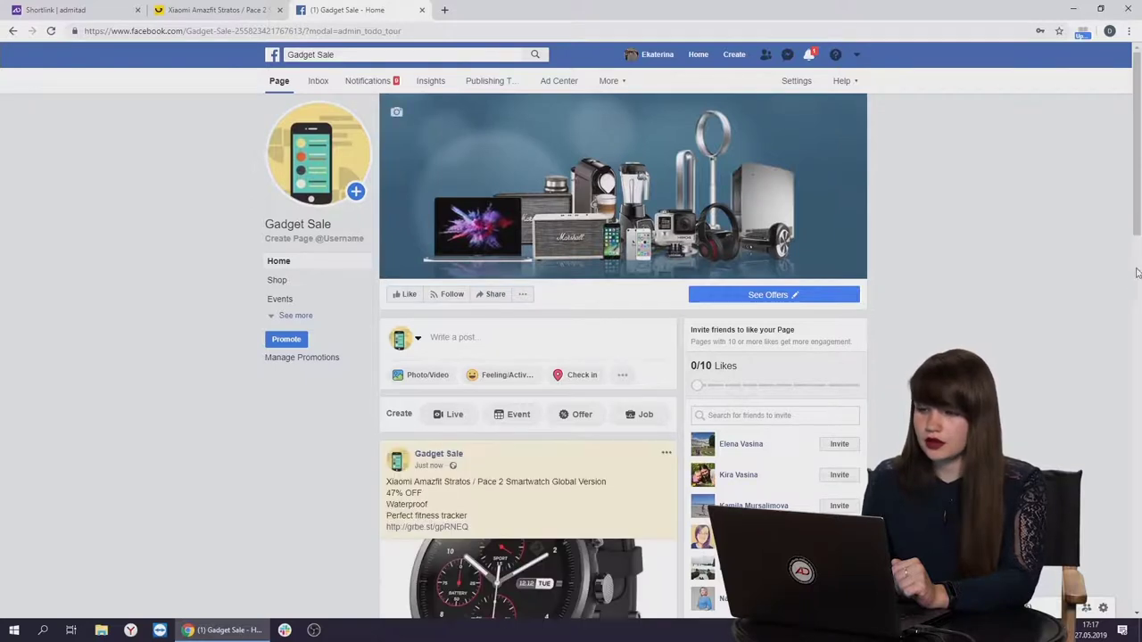
Follow the post's grbe.st link several times to the Gearbest smartwatch page
{"action": "scroll", "coordinate": [1115, 265], "scroll_direction": "down", "scroll_amount": 2}
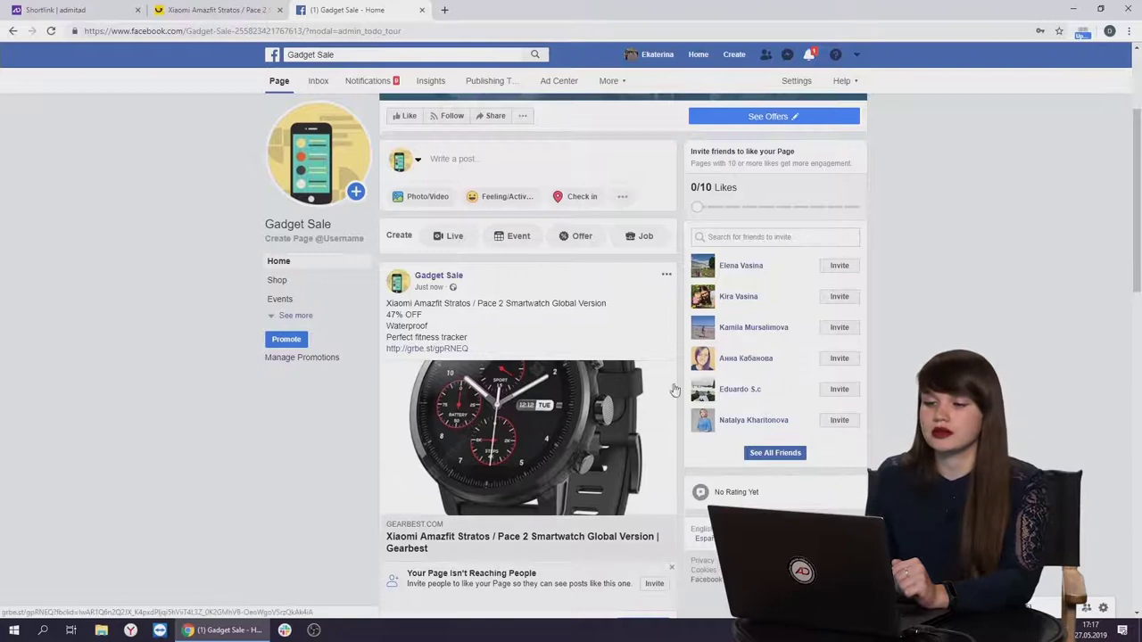
{"action": "left_click", "coordinate": [499, 526]}
{"action": "left_click", "coordinate": [335, 7]}
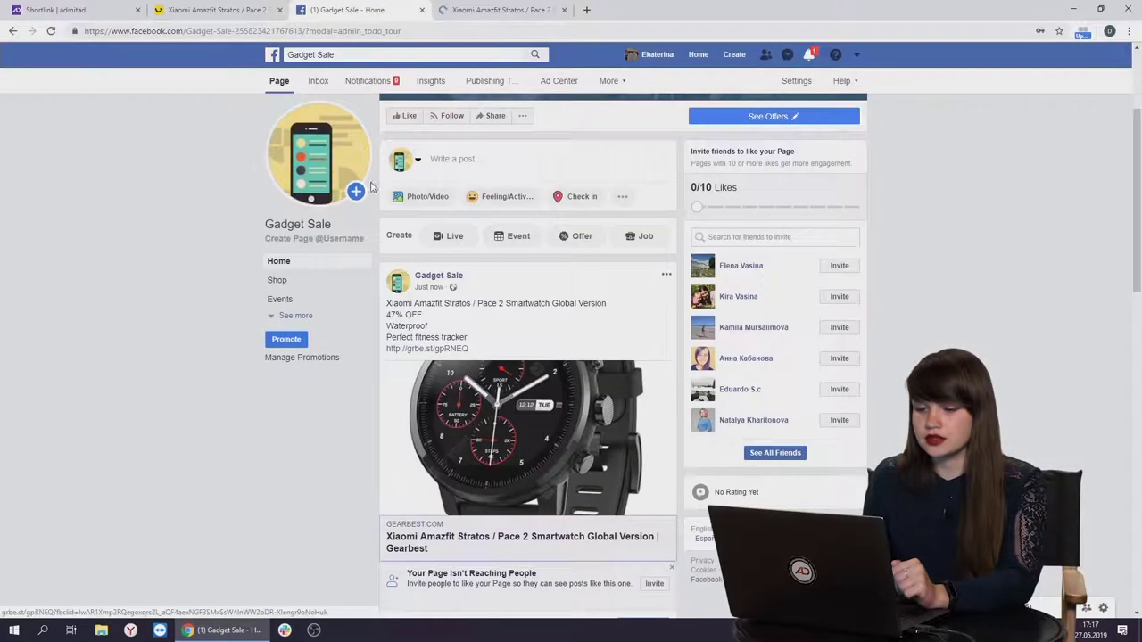
{"action": "left_click", "coordinate": [427, 348]}
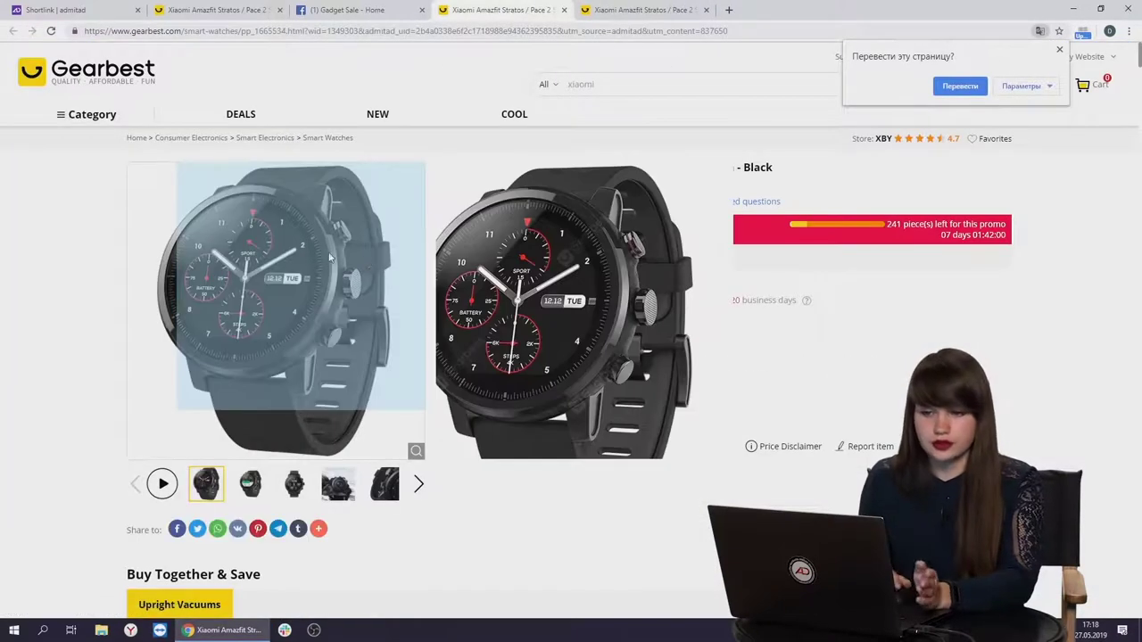
{"action": "left_click", "coordinate": [352, 10]}
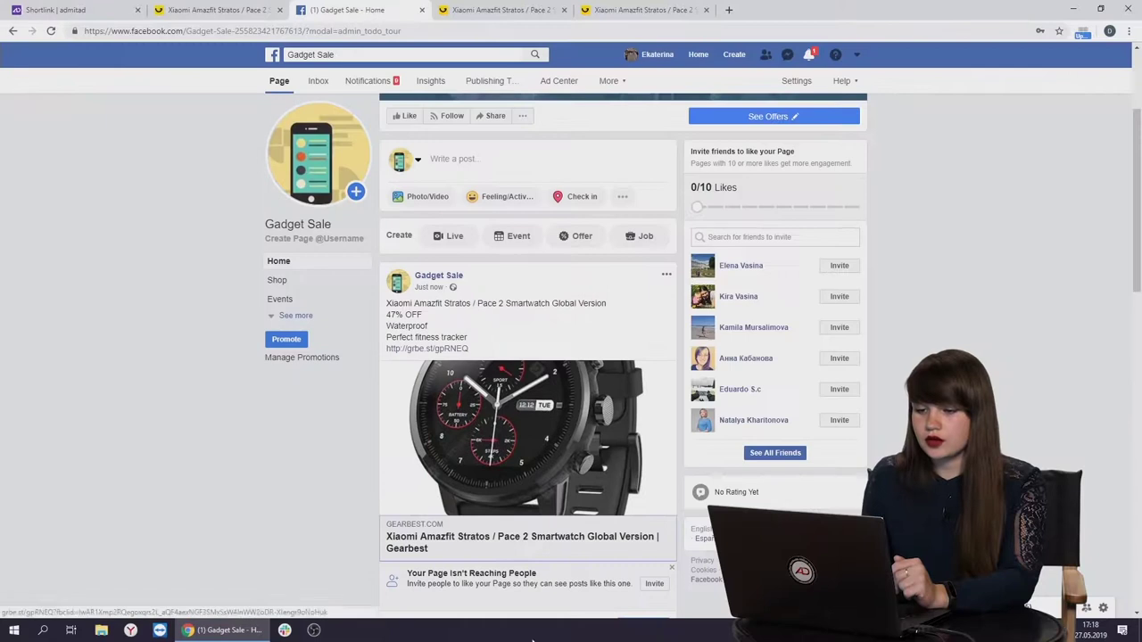
{"action": "left_click", "coordinate": [522, 541]}
{"action": "left_click", "coordinate": [373, 12]}
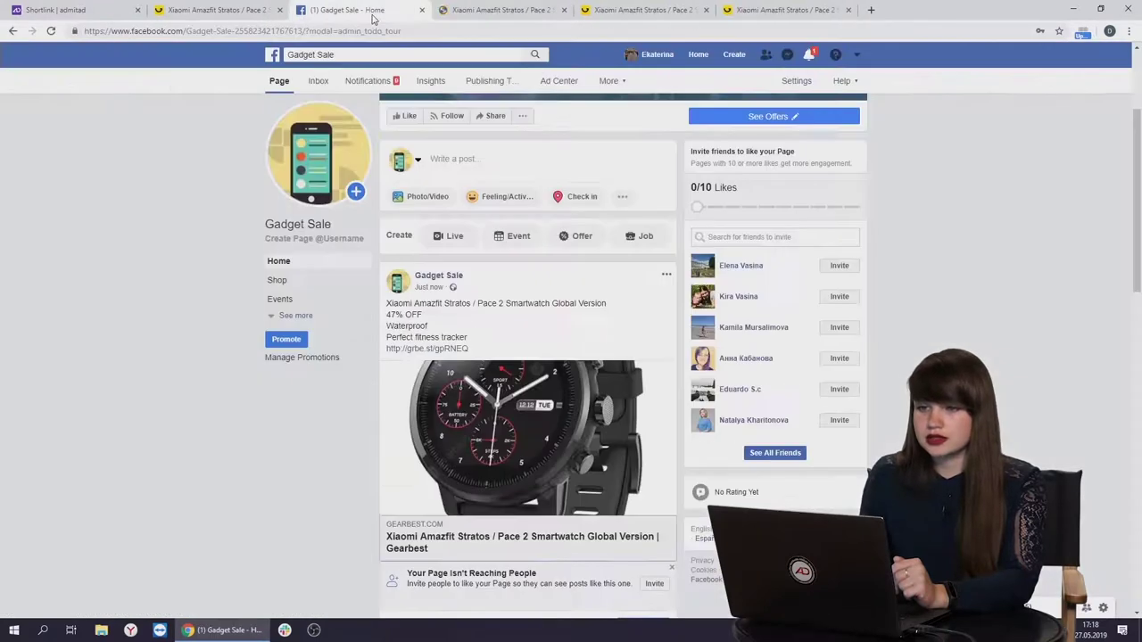
{"action": "left_click", "coordinate": [511, 542]}
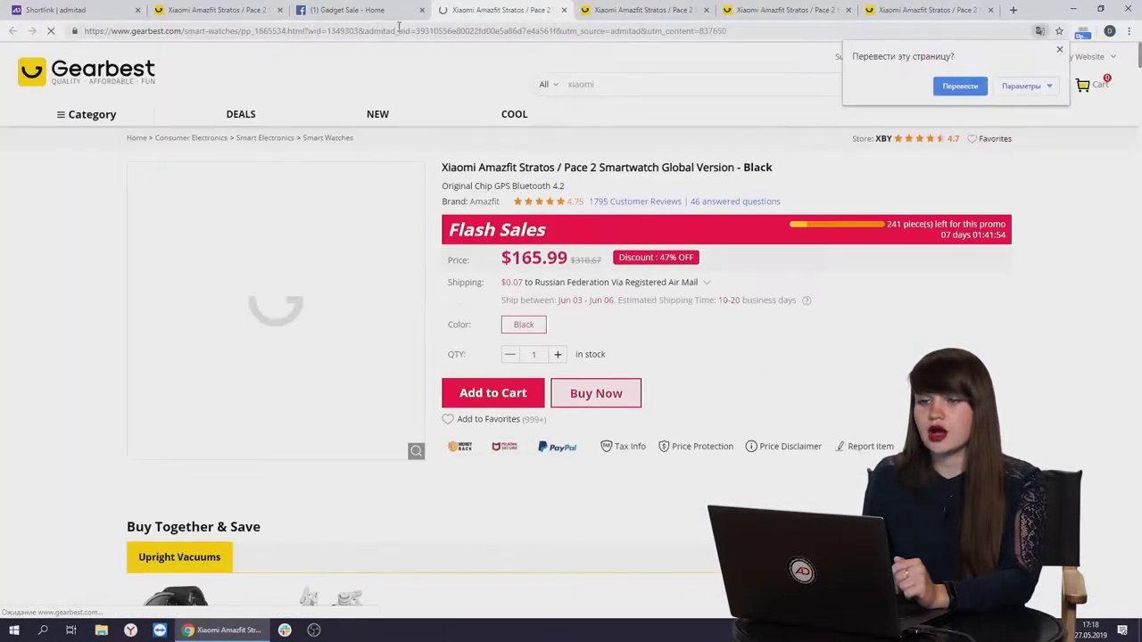
{"action": "left_click", "coordinate": [352, 11]}
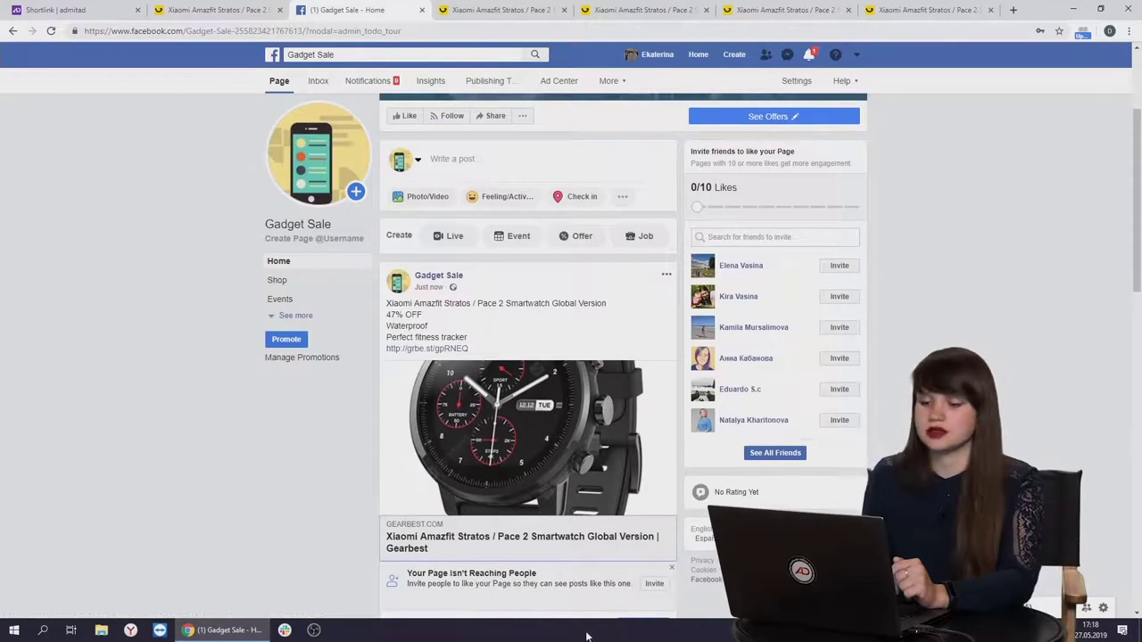
{"action": "left_click", "coordinate": [565, 541]}
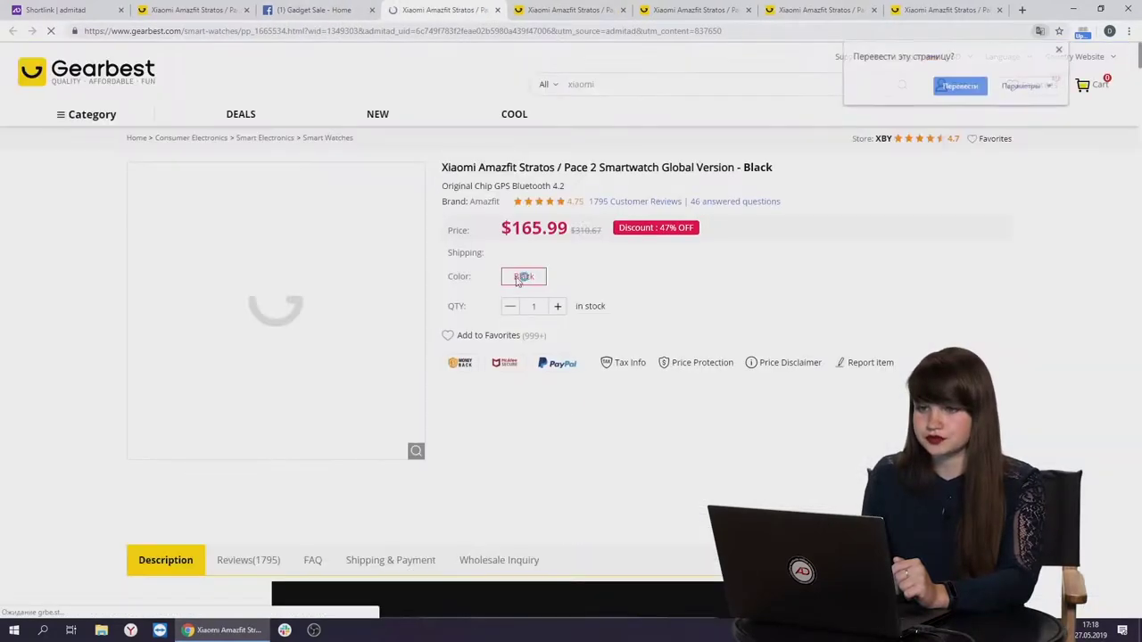
{"action": "left_click", "coordinate": [330, 10]}
{"action": "left_click", "coordinate": [501, 541]}
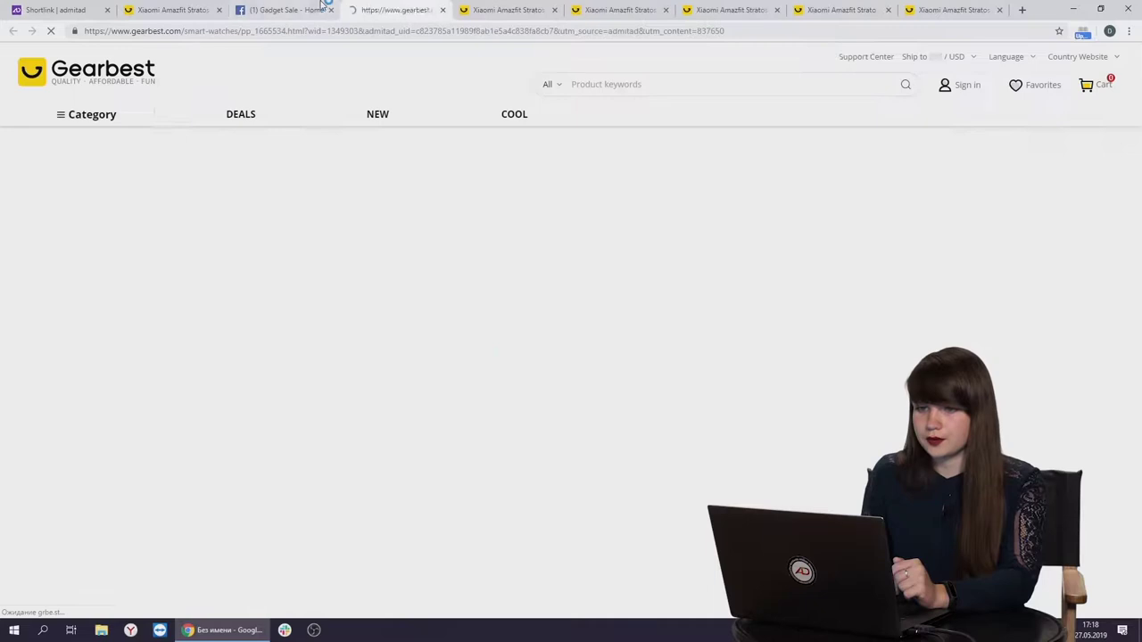
{"action": "left_click", "coordinate": [308, 20]}
{"action": "left_click", "coordinate": [459, 548]}
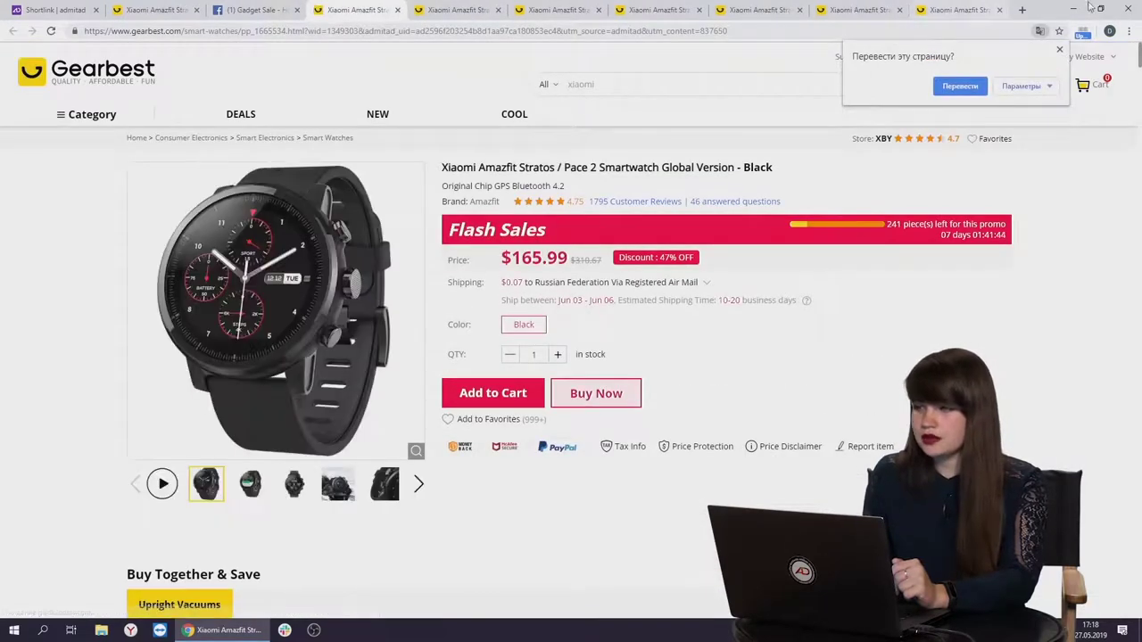
Dismiss the translation prompt and close all the extra Gearbest tabs
{"action": "left_click", "coordinate": [1060, 50]}
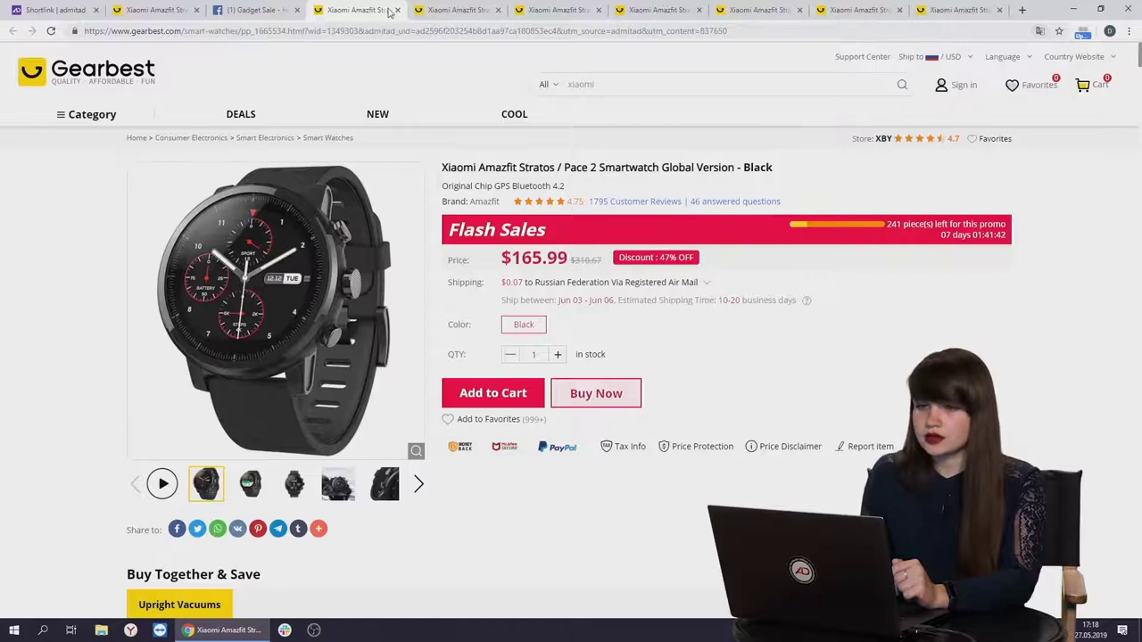
{"action": "left_click", "coordinate": [396, 10]}
{"action": "left_click", "coordinate": [396, 10]}
{"action": "left_click", "coordinate": [396, 10]}
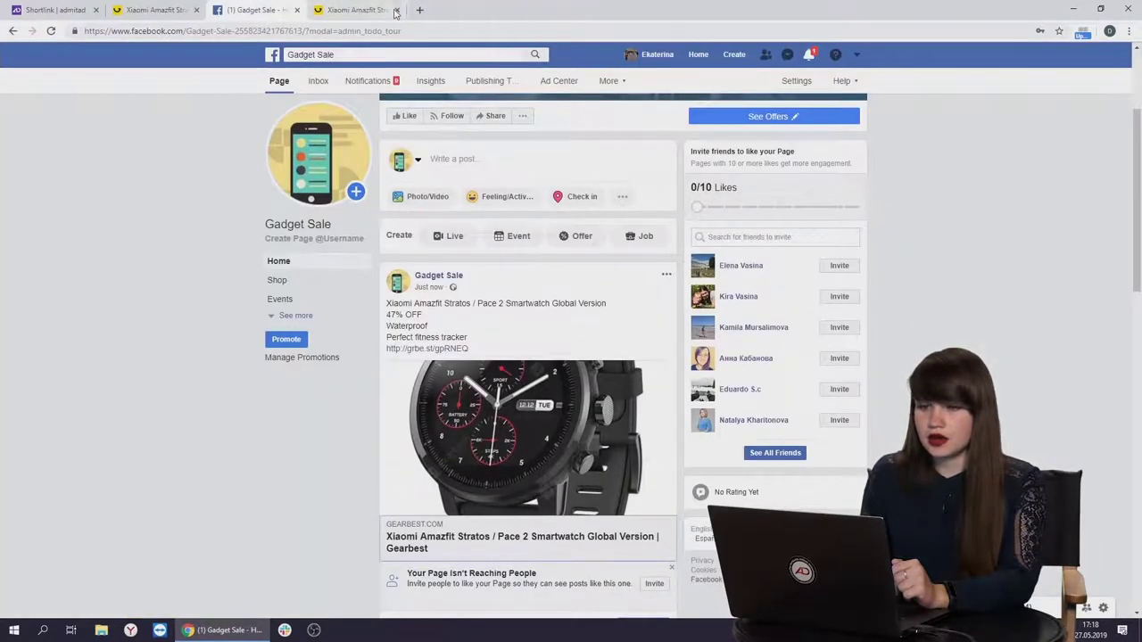
{"action": "left_click", "coordinate": [396, 9]}
Filter today's Admitad report to the Gadget Sale ad space and GearBest WW program
{"action": "left_click", "coordinate": [42, 12]}
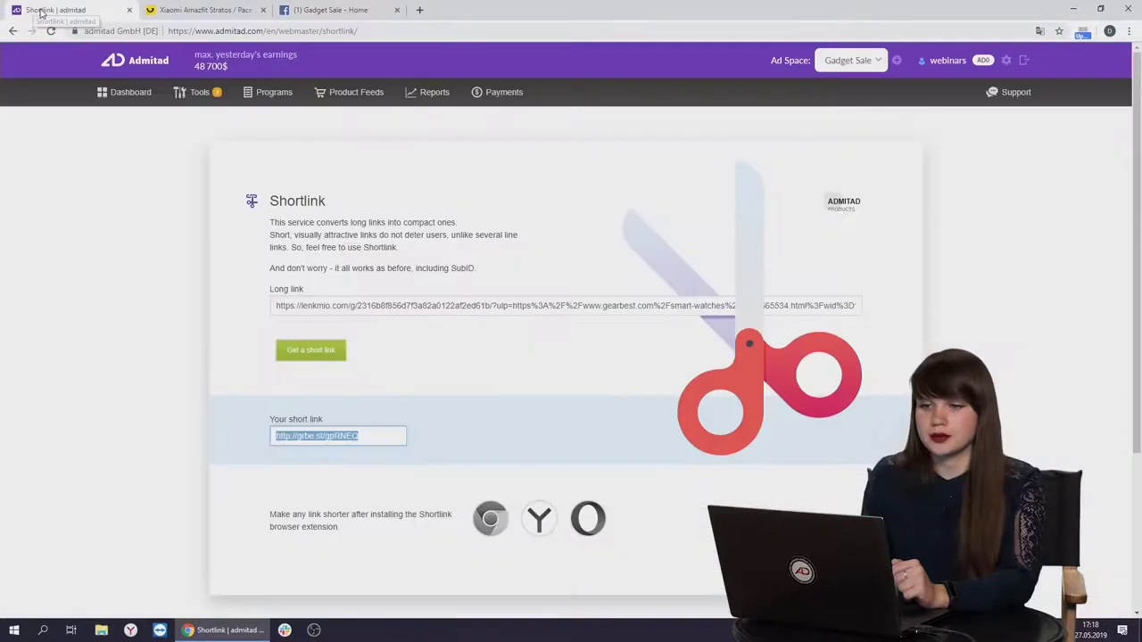
{"action": "left_click", "coordinate": [441, 88]}
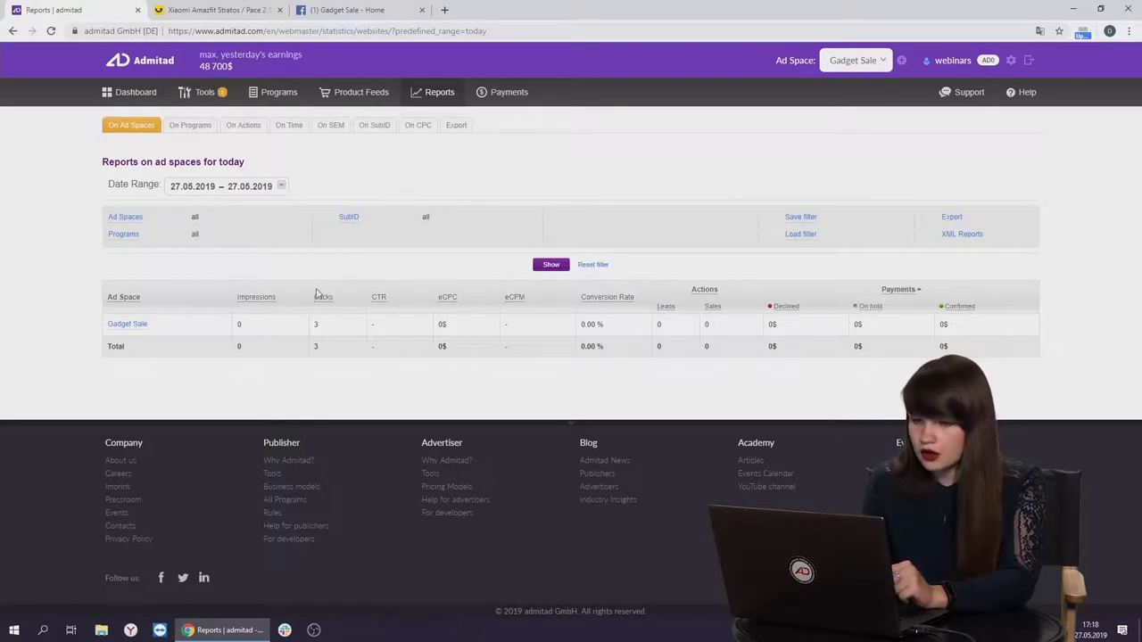
{"action": "left_click", "coordinate": [112, 218]}
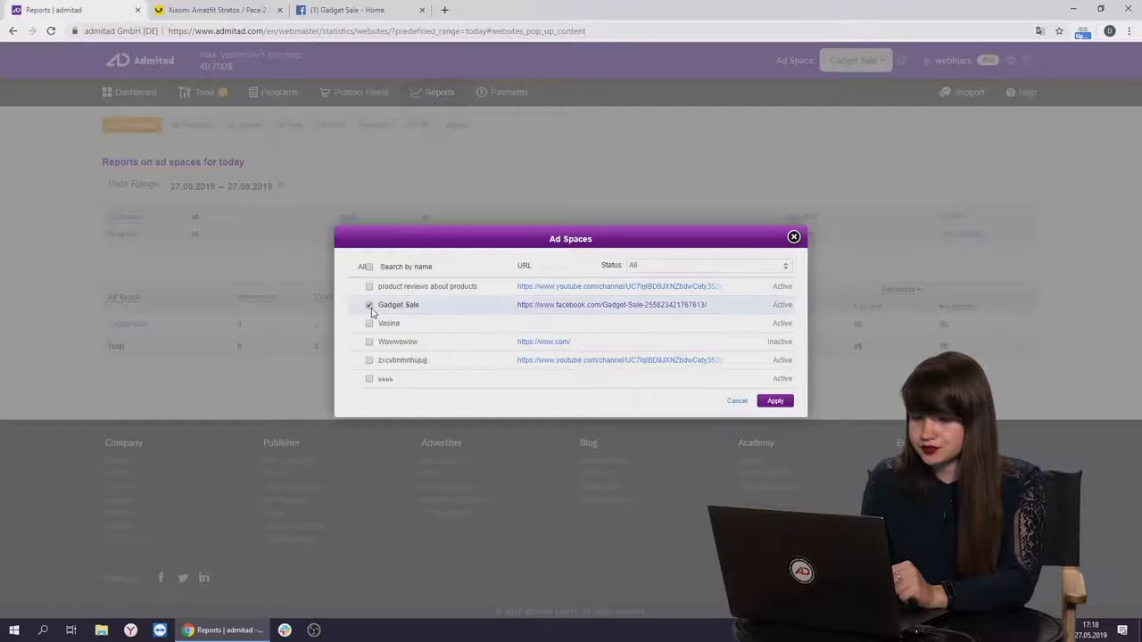
{"action": "left_click", "coordinate": [776, 401]}
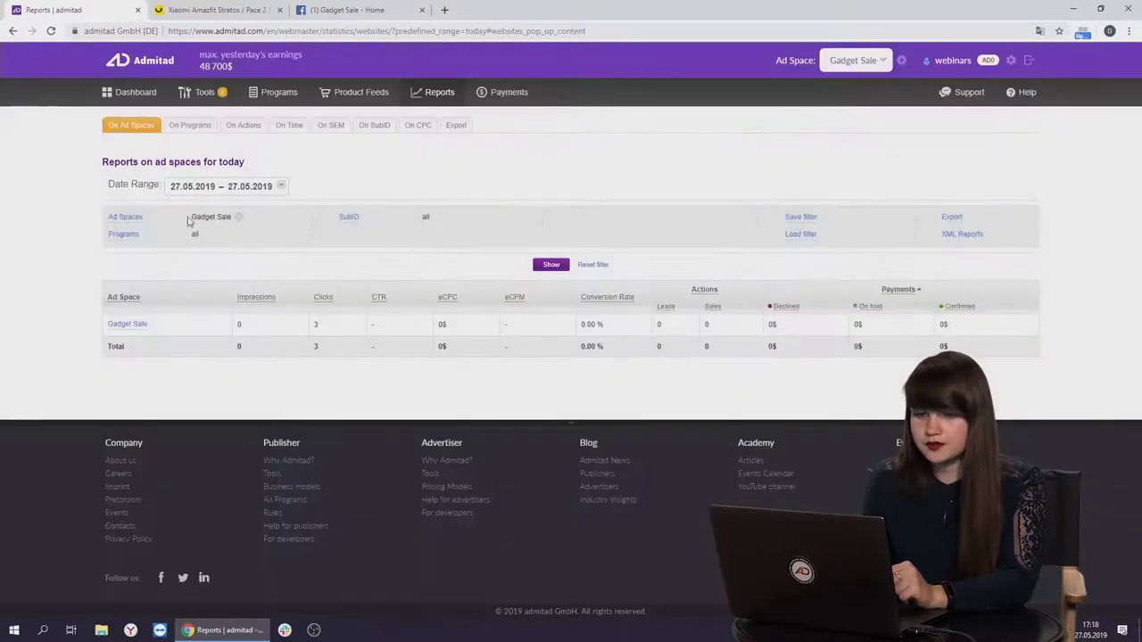
{"action": "left_click", "coordinate": [130, 234]}
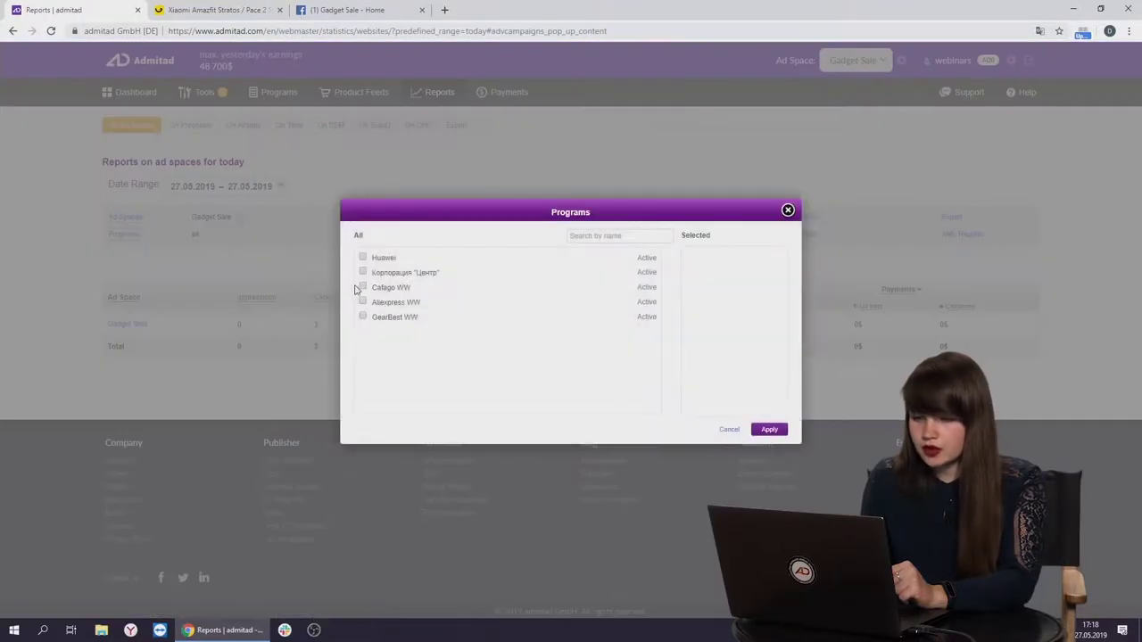
{"action": "left_click", "coordinate": [362, 319]}
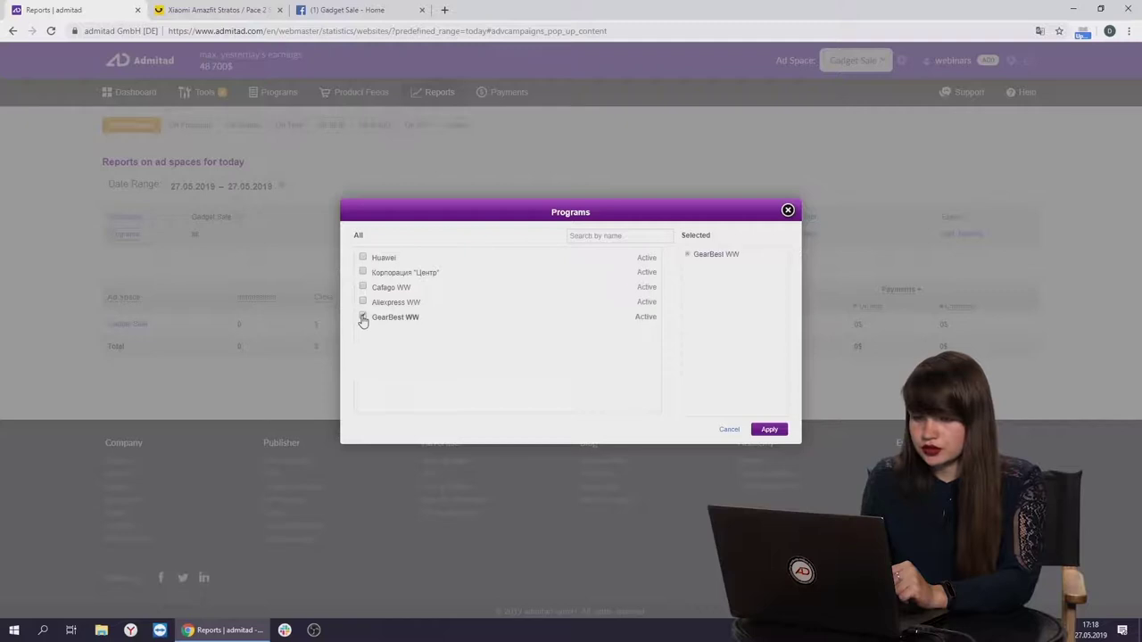
{"action": "left_click", "coordinate": [761, 431]}
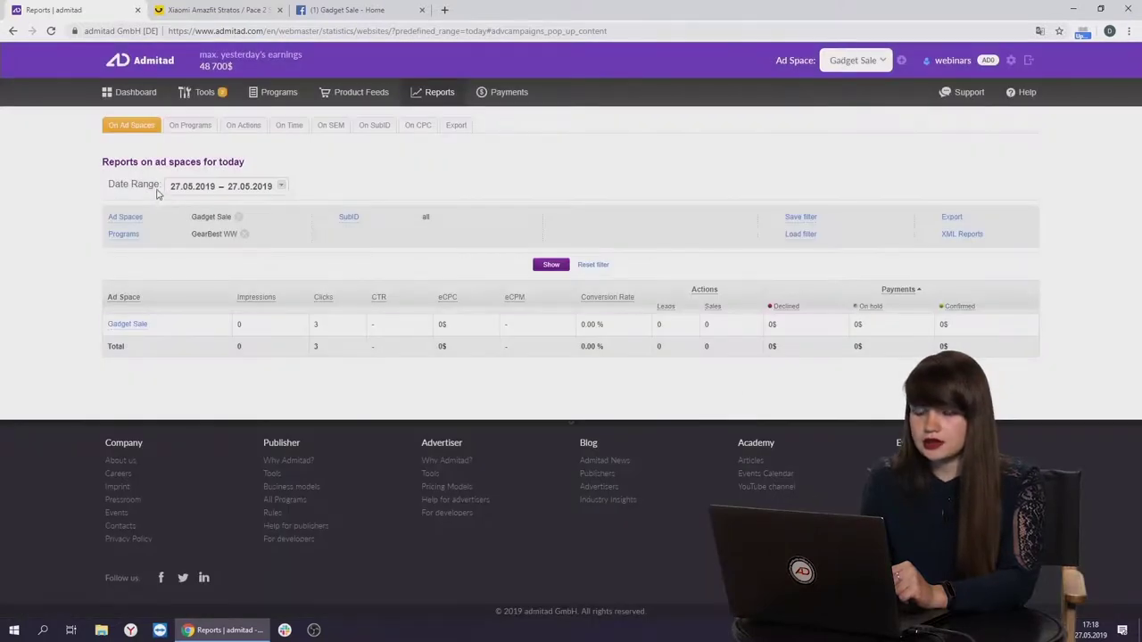
Rerun the Gadget Sale / GearBest WW report until it shows 1 click today
{"action": "left_click", "coordinate": [555, 266]}
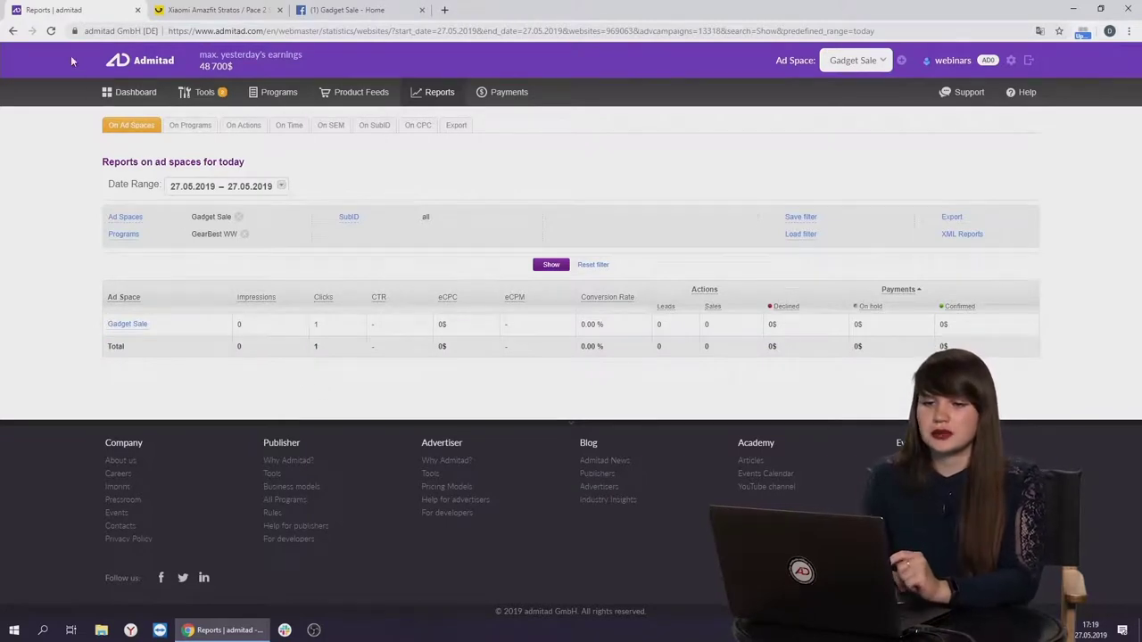
{"action": "left_click", "coordinate": [51, 30]}
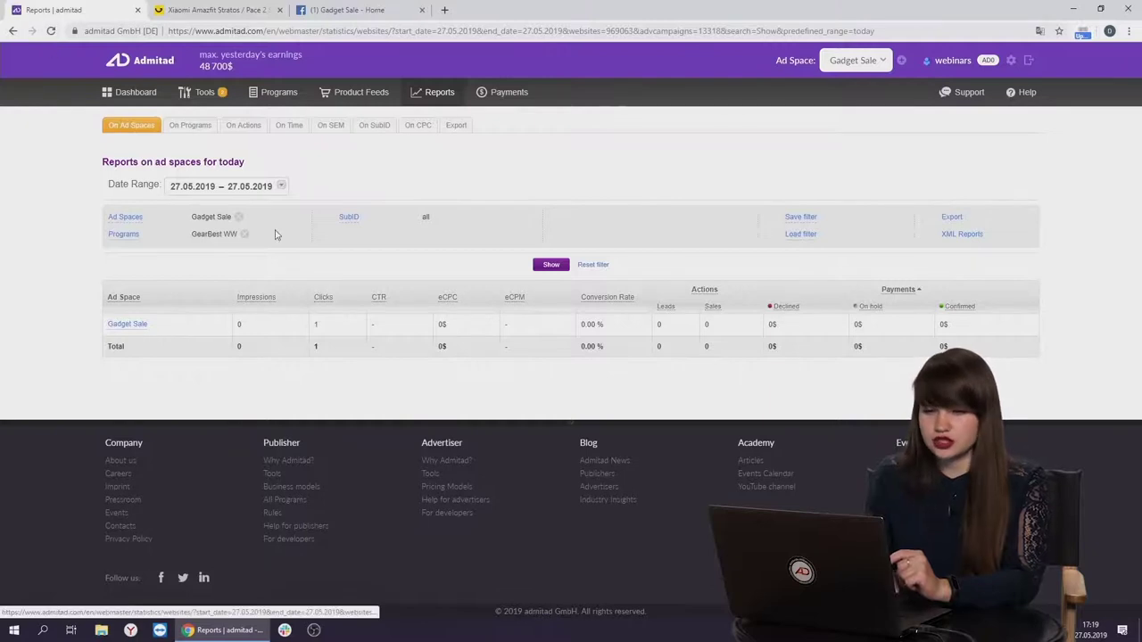
{"action": "left_click", "coordinate": [564, 273]}
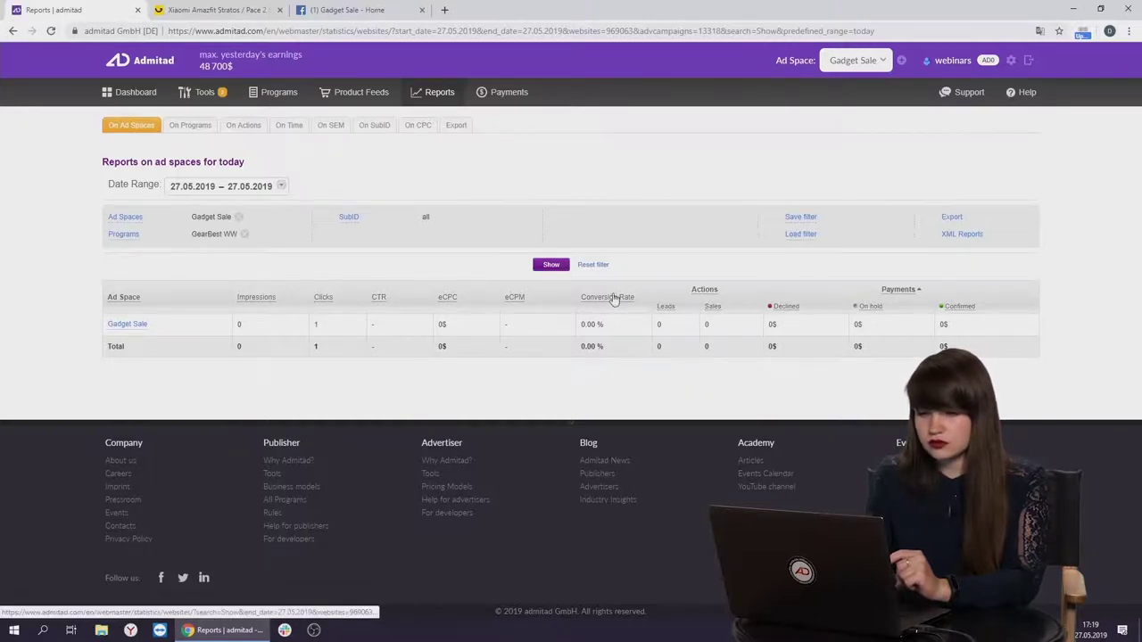